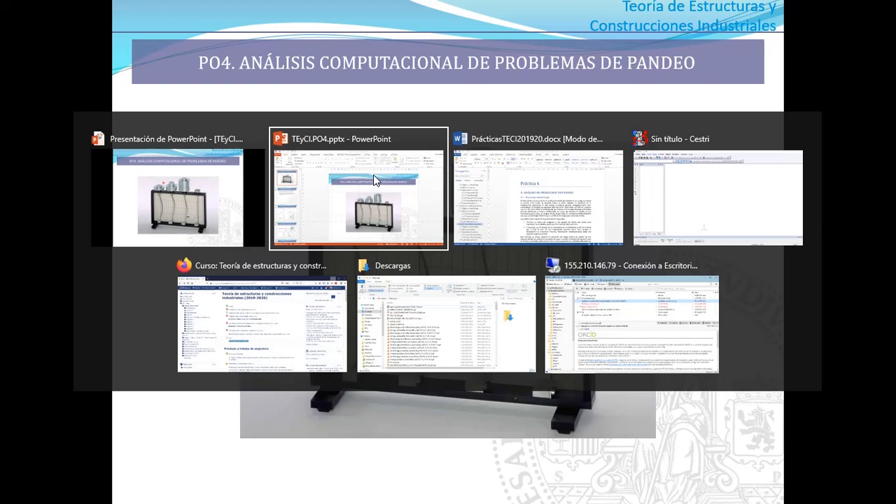
Step: Switch to Cestri and choose Estructuras espaciales cestri from the Cálculo de Estructuras 7.3 program folder
key(Tab)
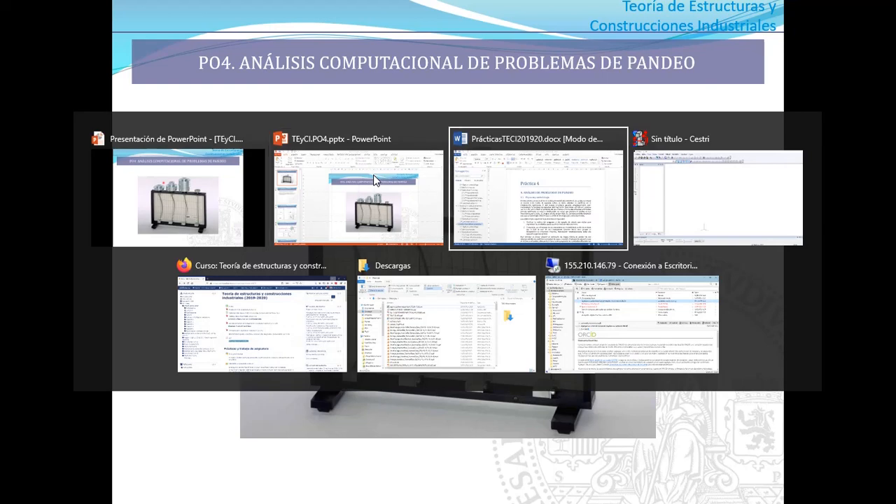
key(Tab)
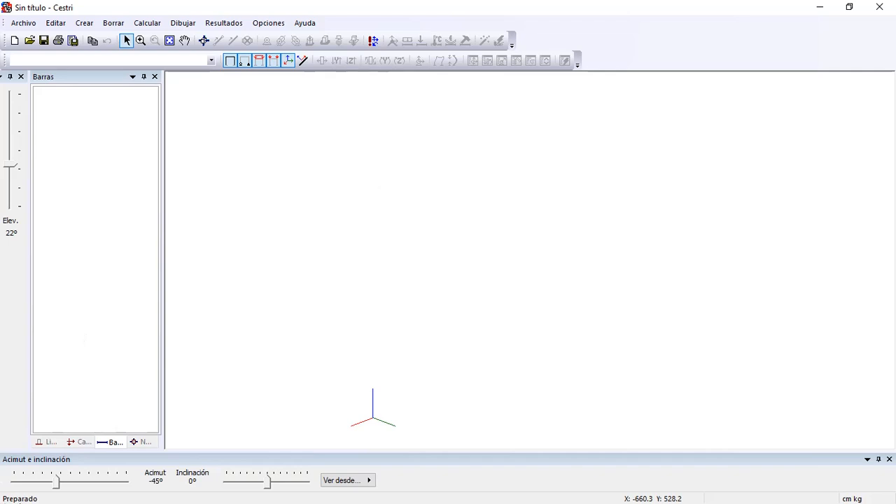
click(24, 499)
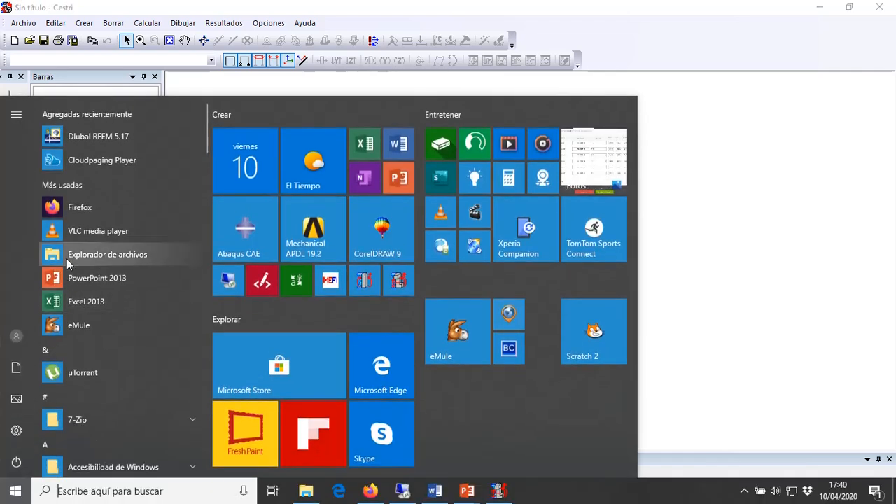
scroll(126, 313, down, 6)
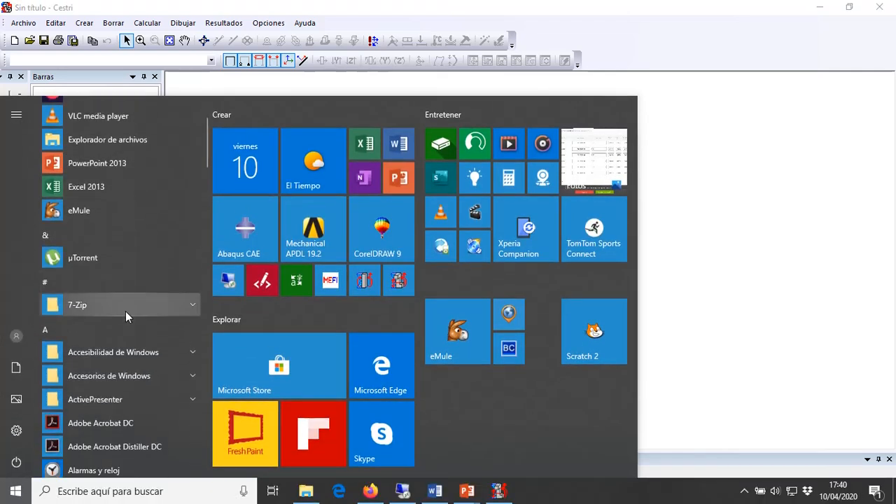
scroll(125, 311, down, 2)
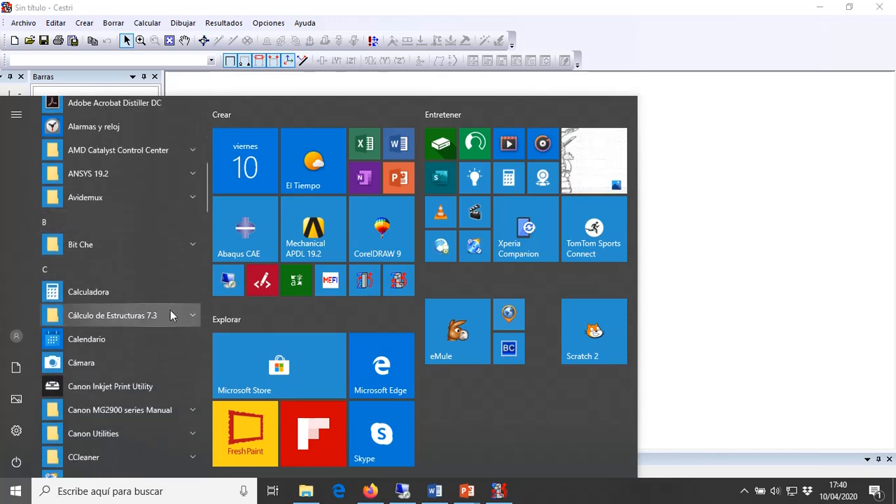
click(191, 315)
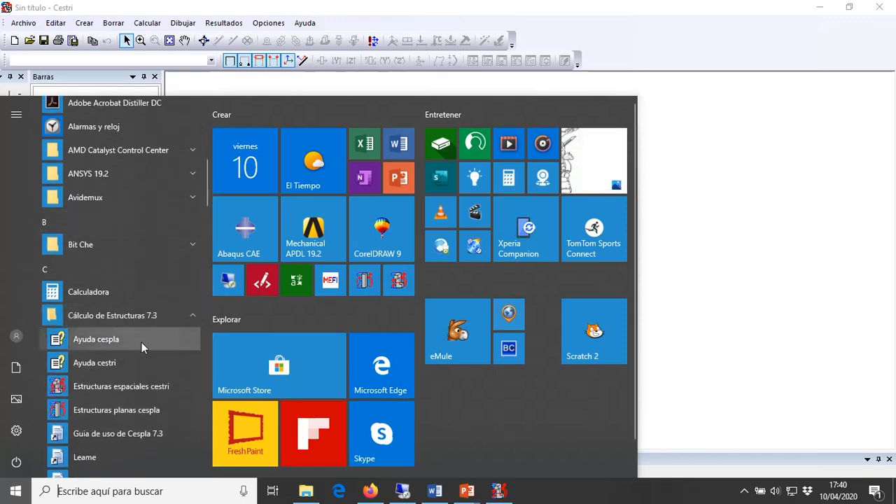
scroll(142, 343, down, 4)
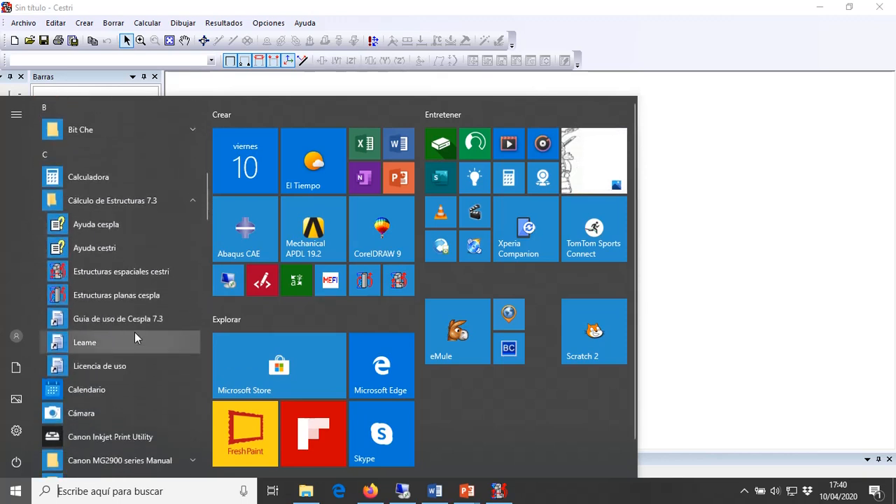
click(133, 273)
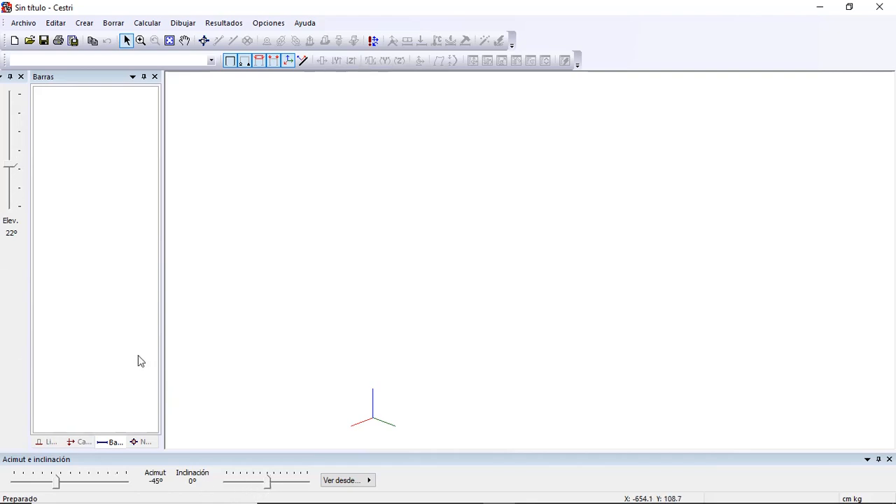
Step: Rotate the 3D view to 42° elevation, -66° azimuth and 13° inclination
mouse_move(9, 170)
mouse_down()
mouse_move(20, 147)
mouse_move(21, 180)
mouse_up()
mouse_move(56, 484)
mouse_down()
mouse_move(72, 483)
mouse_move(50, 482)
mouse_up()
drag(264, 481, 275, 485)
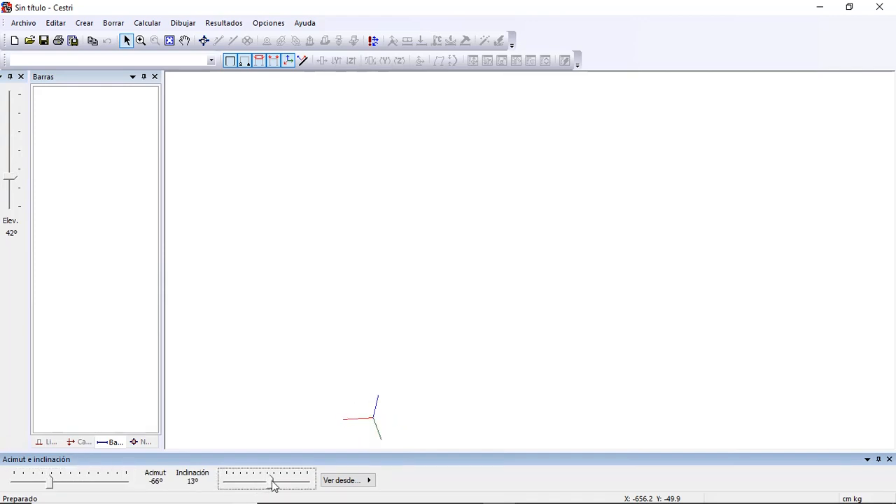
Step: View the empty workspace from the main axes +X, +Y and +Z in turn
click(371, 484)
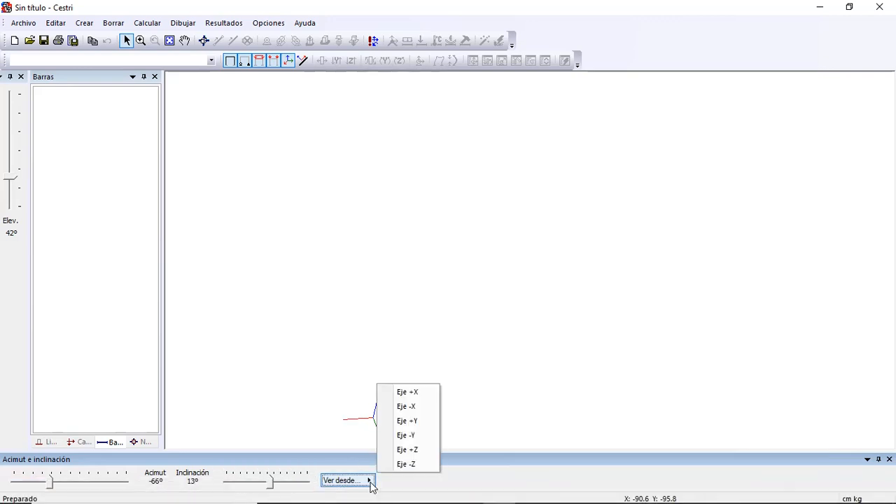
click(405, 392)
click(371, 482)
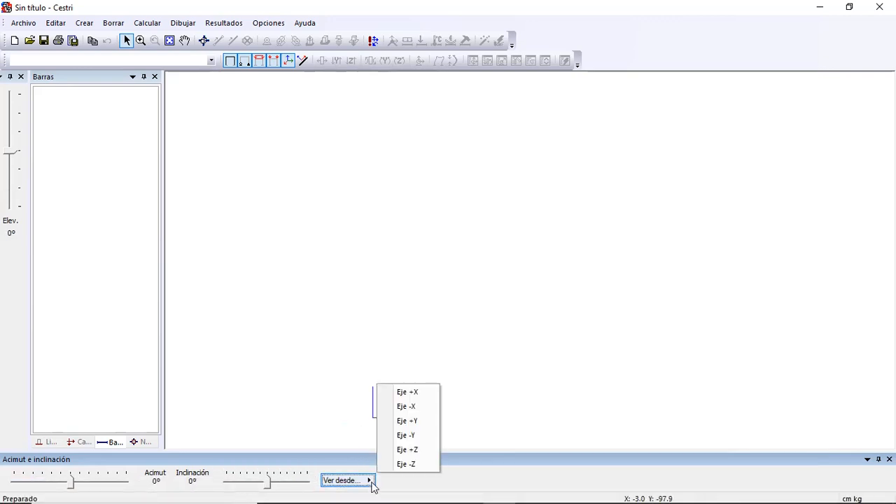
click(407, 407)
click(372, 482)
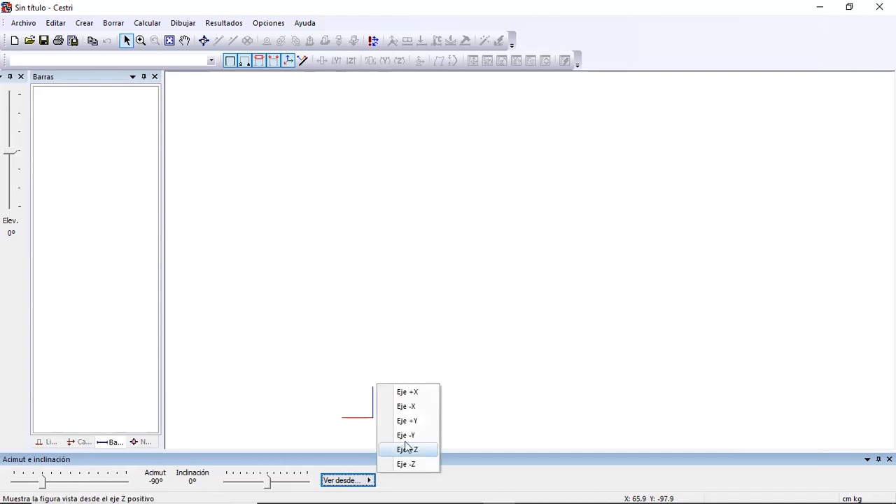
click(411, 449)
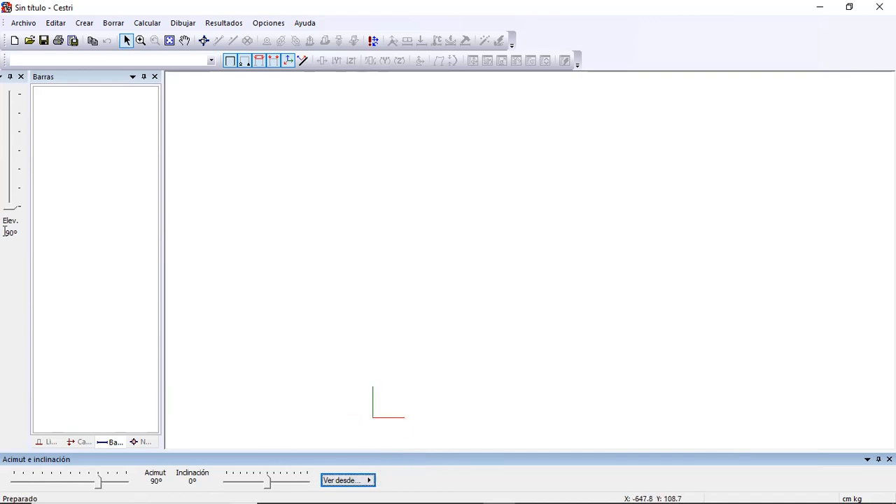
Step: Set the isometric-style view to 22° elevation and -45° azimuth
drag(13, 208, 18, 168)
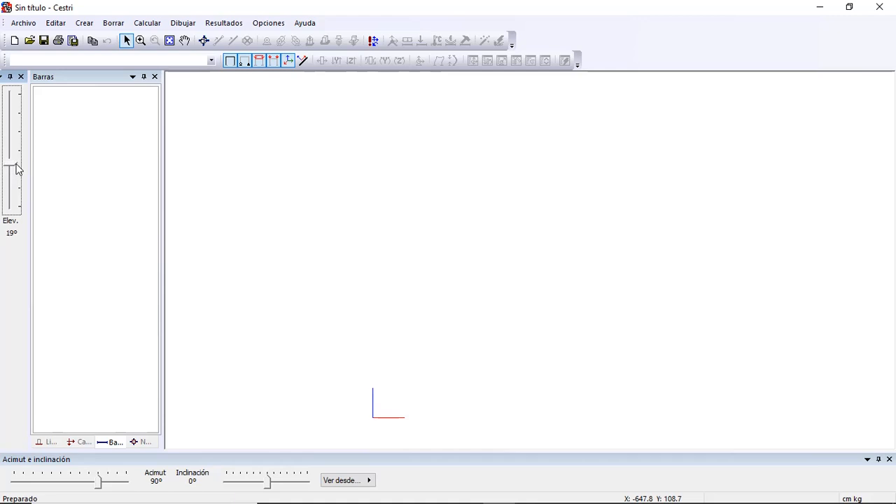
key(Up)
key(Up)
key(Down)
key(Down)
key(Down)
key(Down)
key(Down)
drag(98, 482, 59, 481)
key(Left)
key(Left)
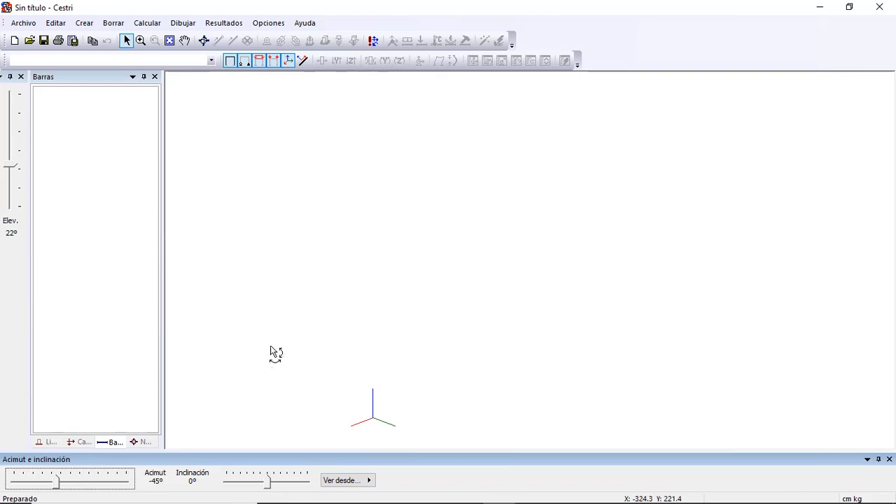
Step: Set the model units to mm for length and N for force
click(56, 23)
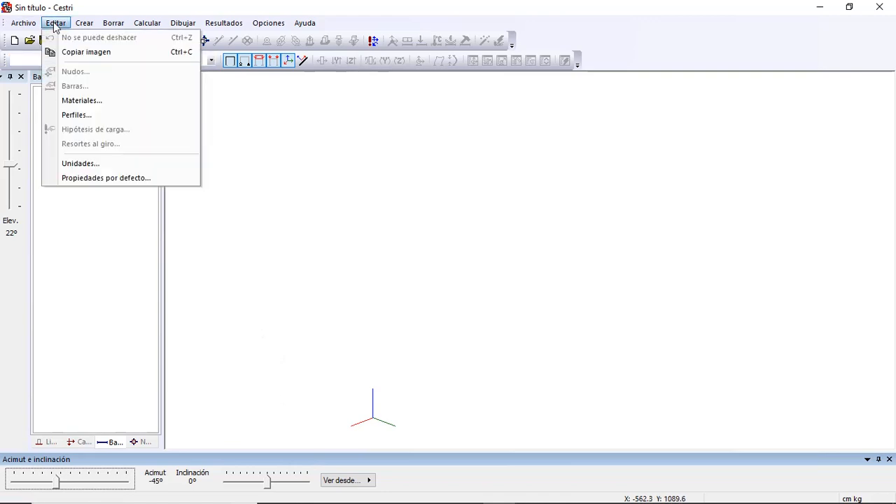
click(81, 164)
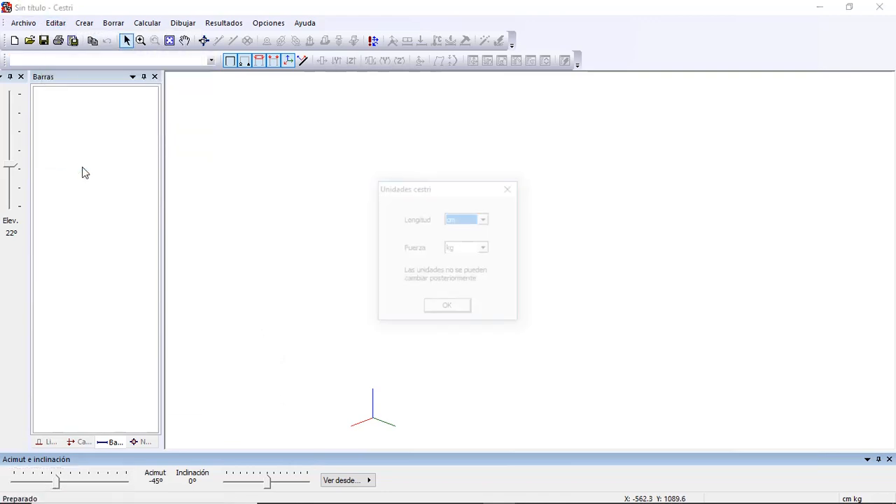
click(485, 221)
click(478, 239)
click(485, 248)
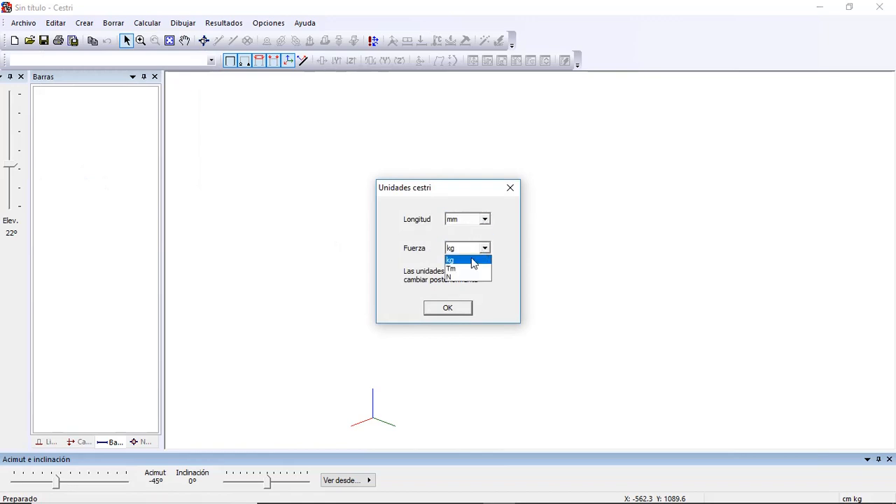
click(460, 279)
click(448, 309)
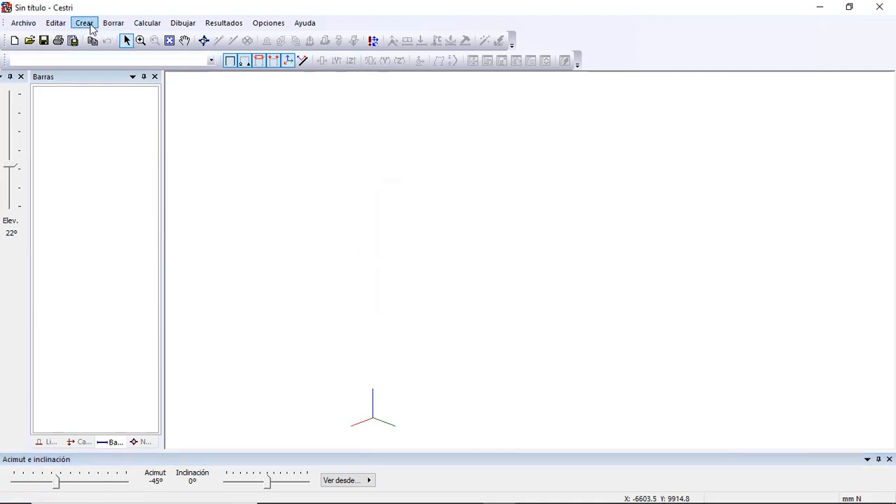
Step: Create the first node at the origin, with X, Y and Z all 0
click(84, 22)
click(104, 37)
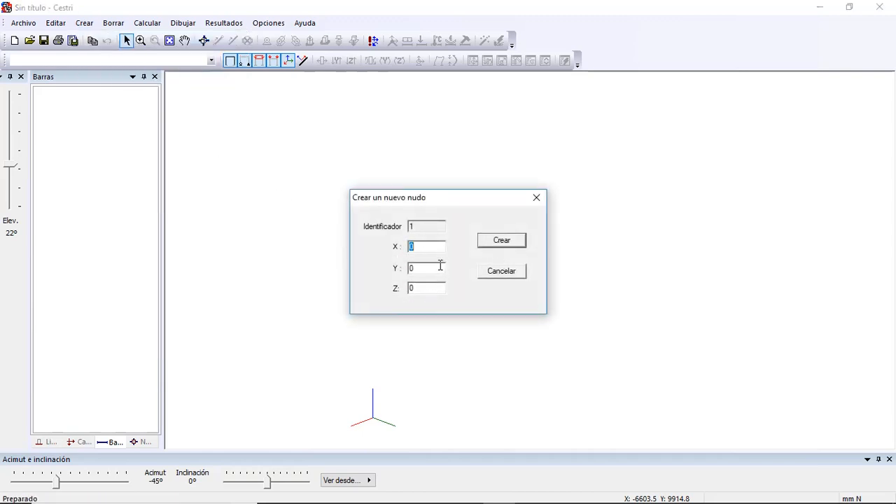
click(505, 243)
Step: Create a second node at X = 1000, Y = 0, Z = 0 and fit both nodes in the view
click(84, 22)
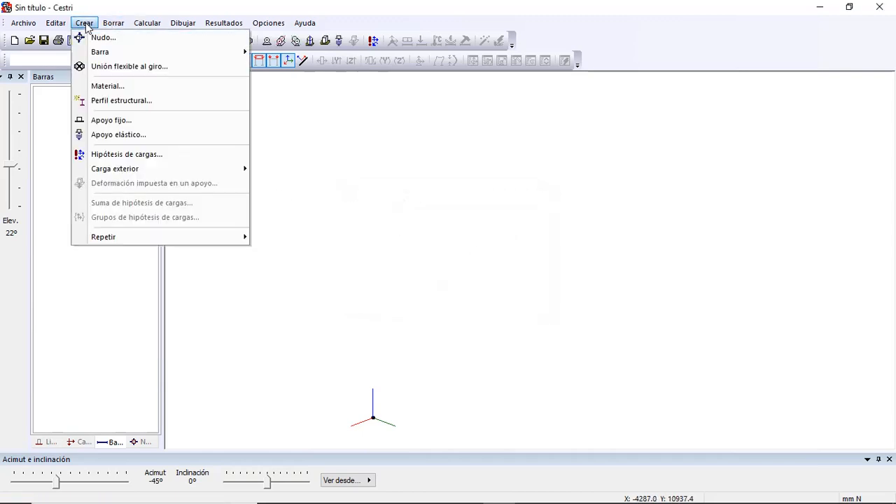
click(98, 36)
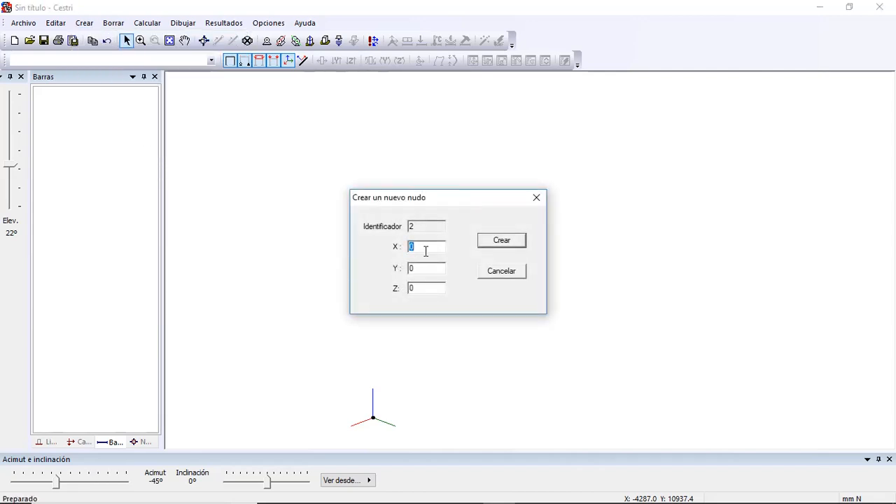
text(1000)
click(502, 241)
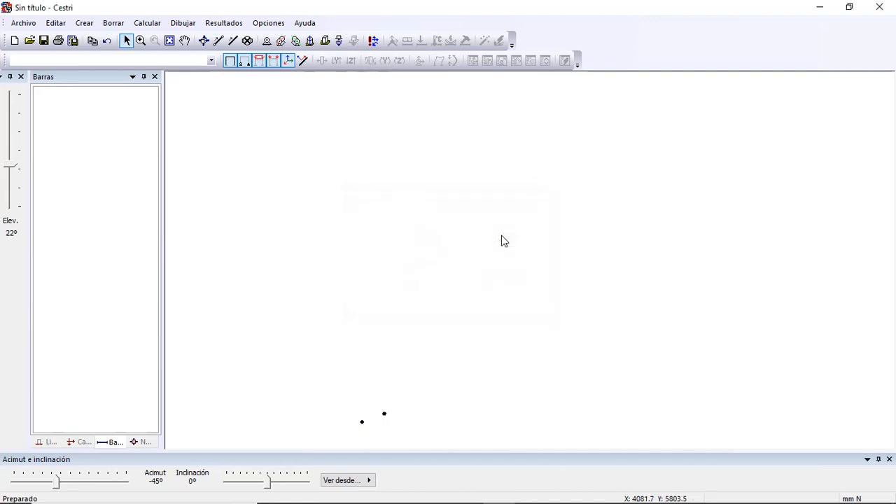
click(169, 40)
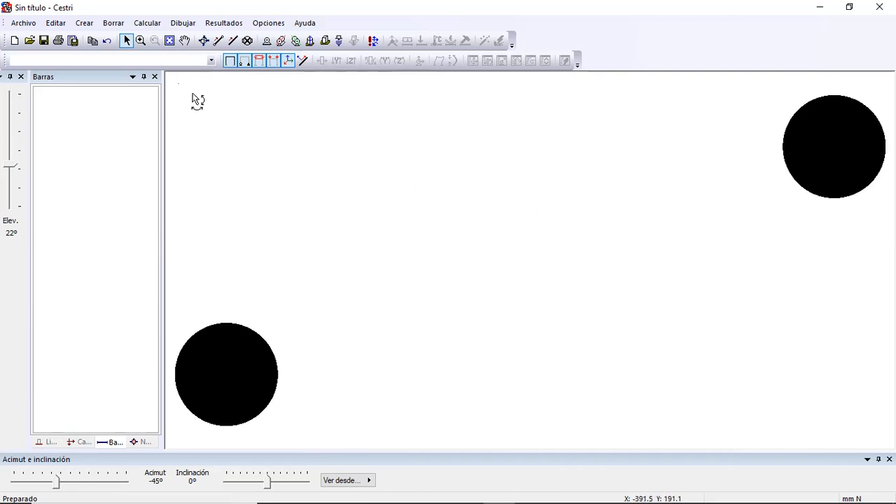
Step: Start a new structural profile with the identifier 12x18 and an area of 216
click(56, 24)
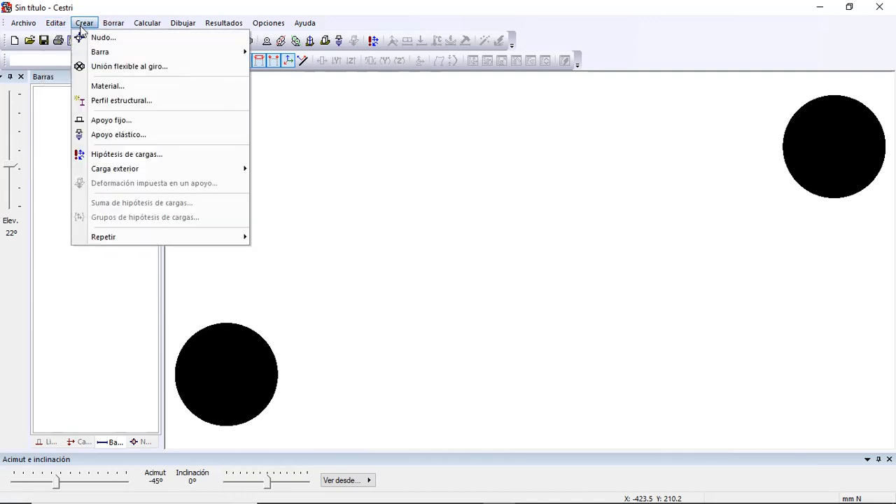
click(105, 102)
text(12x18)
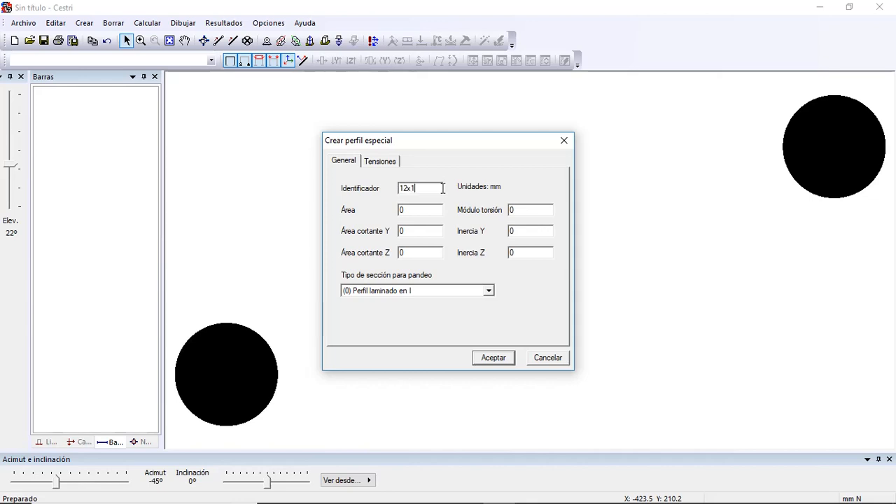
drag(409, 210, 394, 210)
text(216)
Step: Switch to the Word document PrácticasTECI201920.docx and read practice 4 for the column configurations and the reduced shear area and torsional inertia formulas
key(alt+Tab)
key(alt+Tab)
key(alt+Tab)
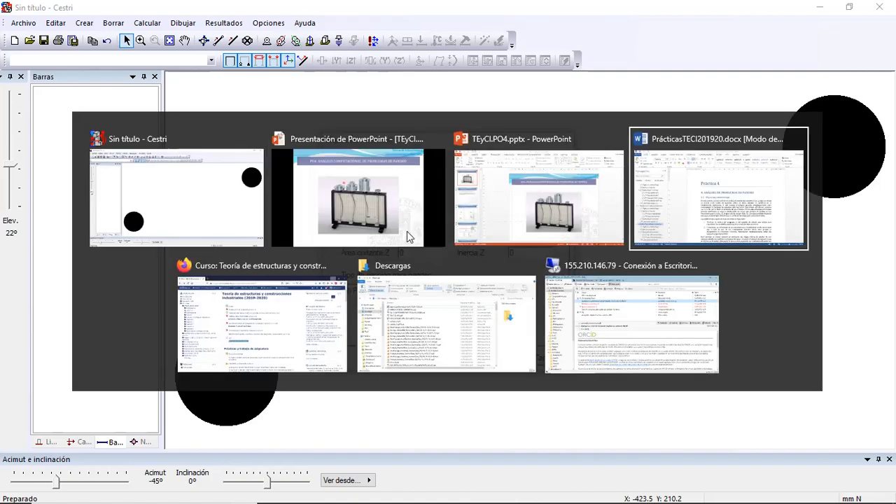
scroll(427, 287, down, 18)
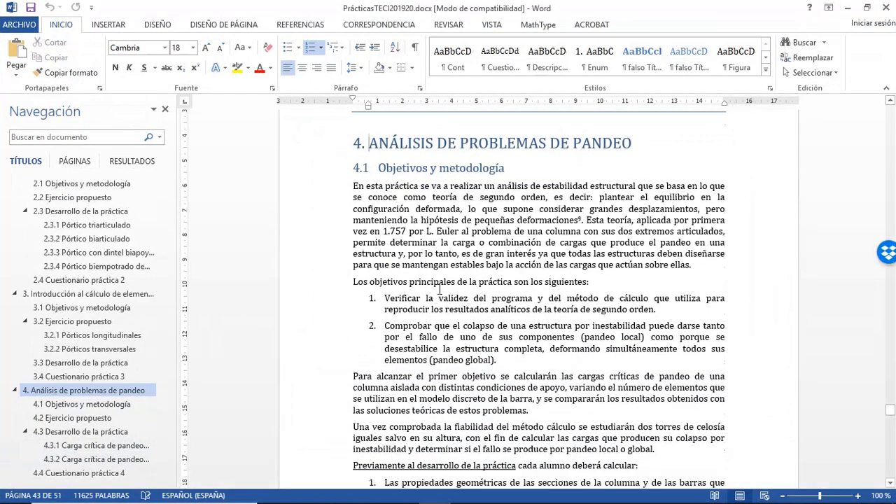
scroll(440, 290, down, 5)
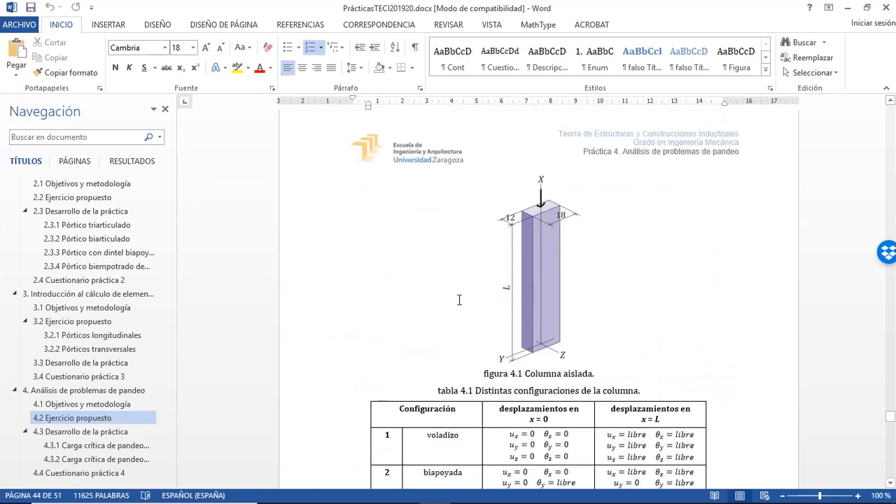
scroll(460, 300, down, 3)
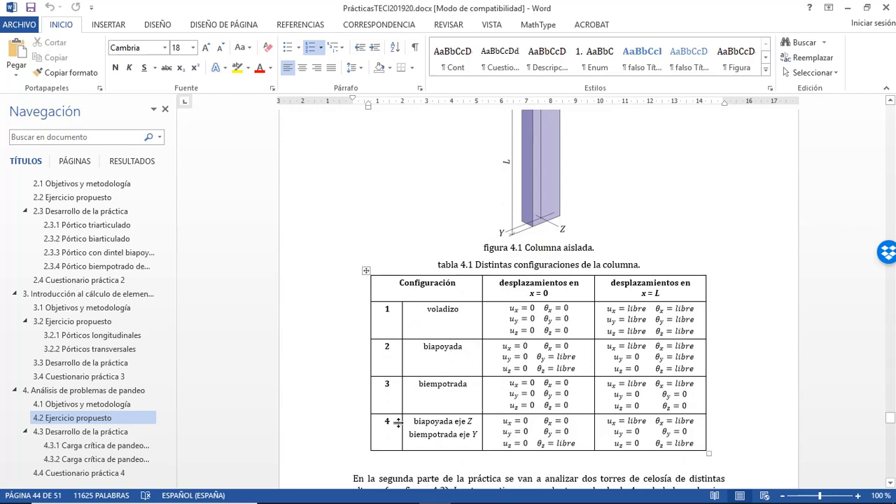
scroll(462, 438, down, 3)
scroll(462, 438, down, 3)
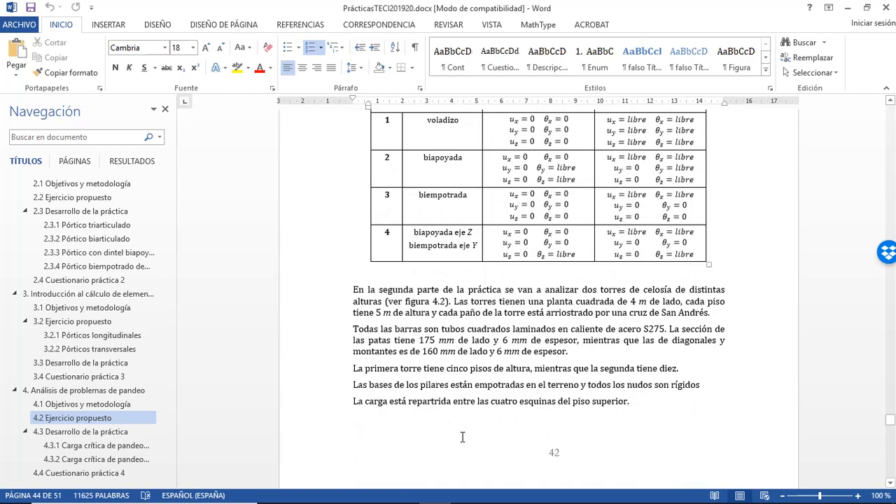
scroll(462, 437, up, 1)
scroll(462, 437, down, 7)
scroll(462, 437, down, 15)
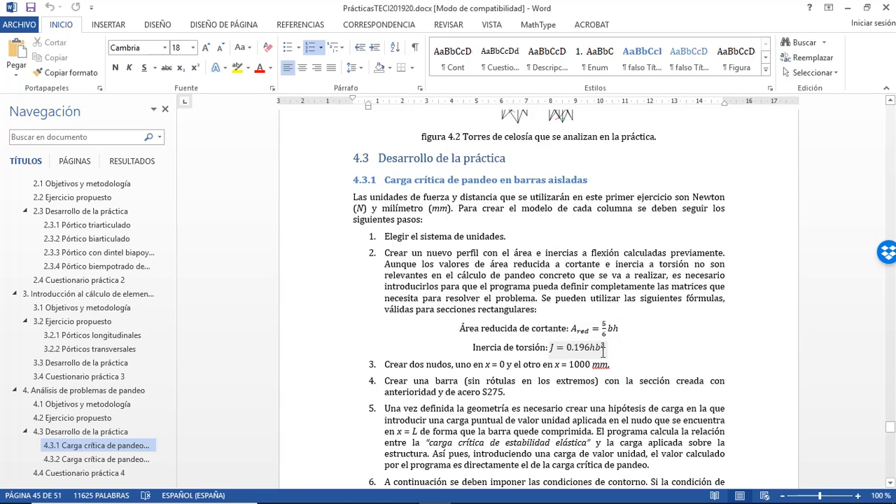
Step: Switch back to Cestri and set the 12x18 profile's Y and Z shear areas to 180 and its torsion modulus to 508
mouse_move(466, 499)
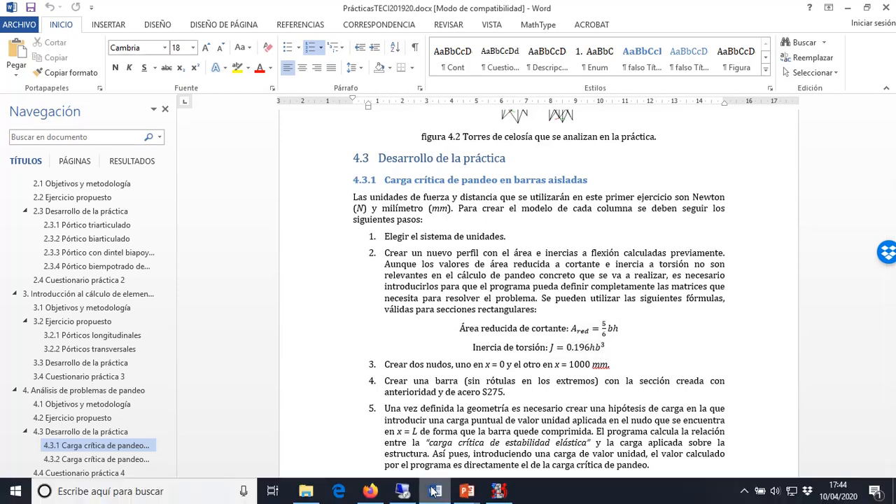
click(498, 491)
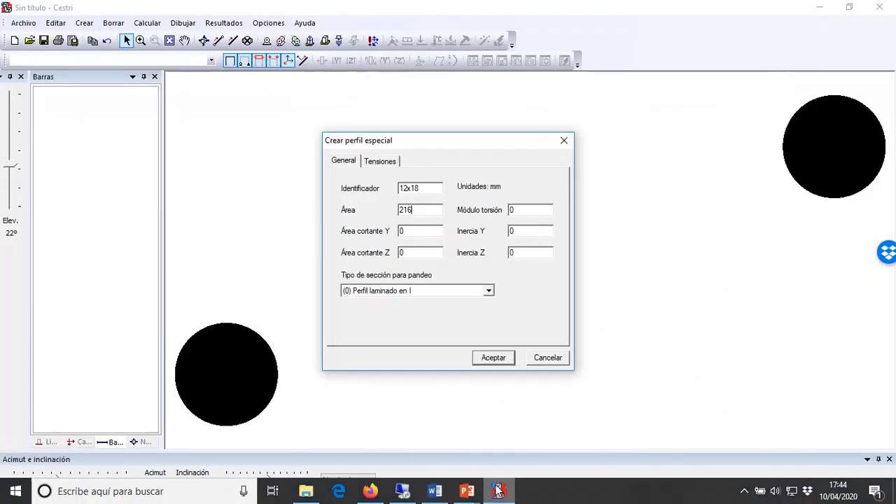
click(413, 231)
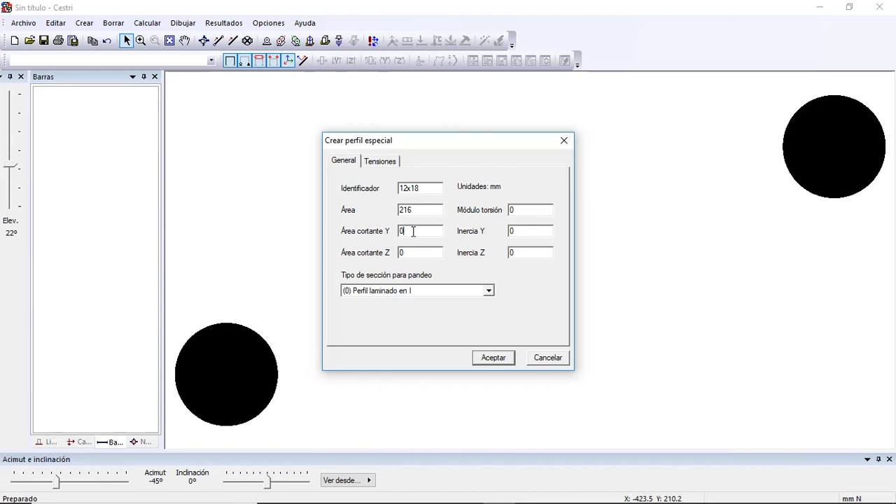
text(180)
double_click(410, 252)
text(180)
drag(523, 210, 494, 210)
Step: Set the profile's inertia Y to 2592 and inertia Z to 5832, checking the axes in the Word document's figure 4.1
double_click(513, 231)
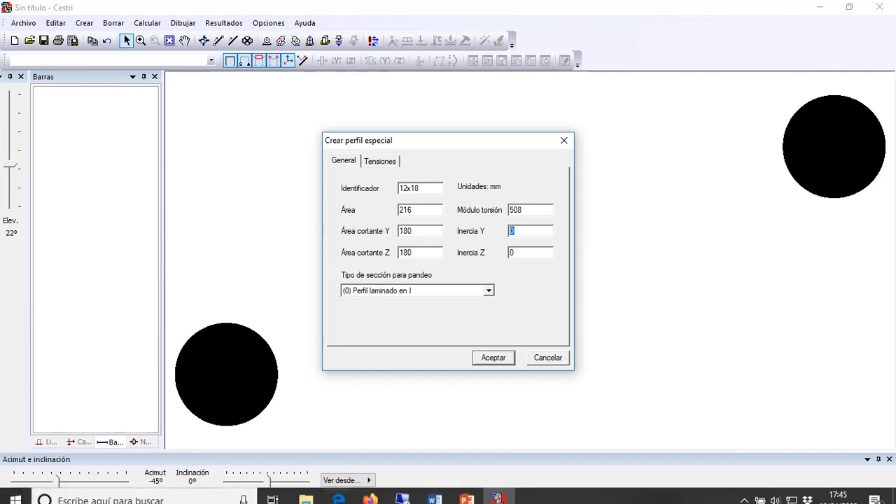
click(434, 494)
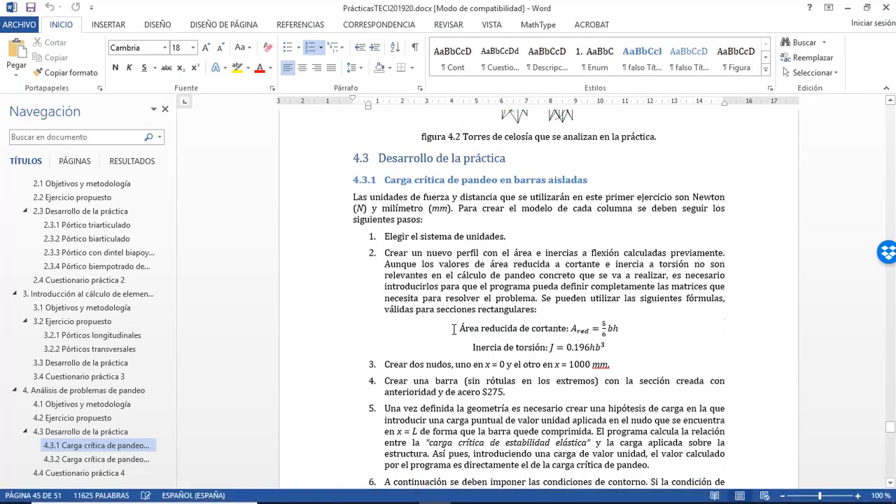
scroll(454, 329, up, 12)
scroll(454, 329, up, 10)
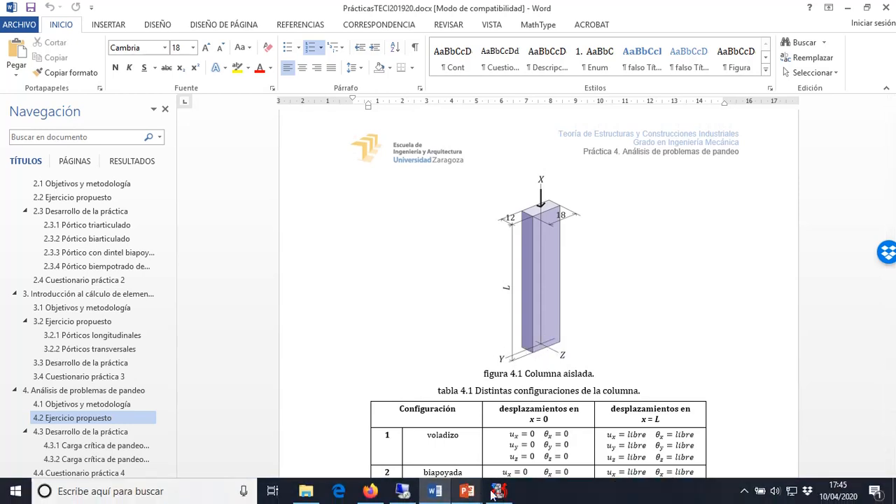
click(498, 491)
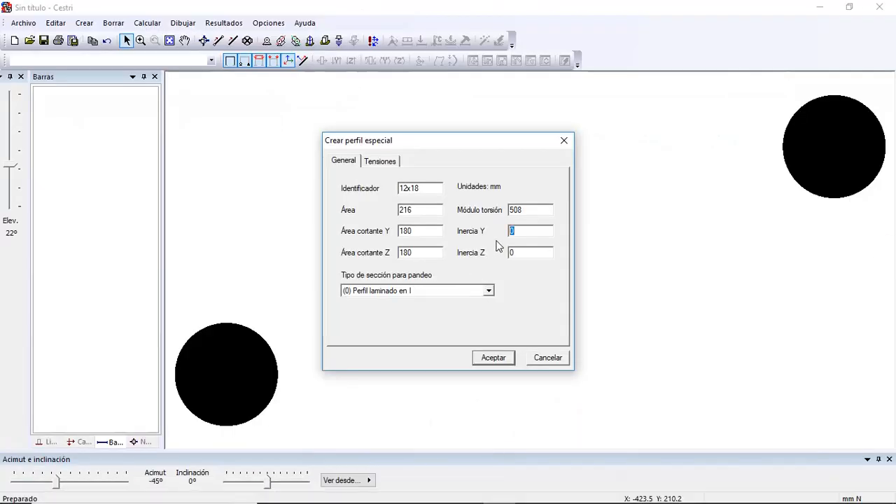
text(2592)
click(435, 492)
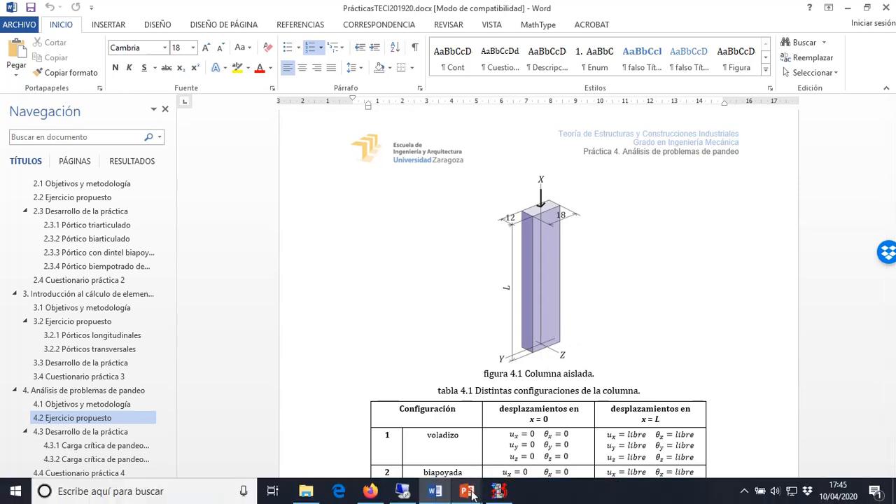
click(498, 491)
double_click(520, 255)
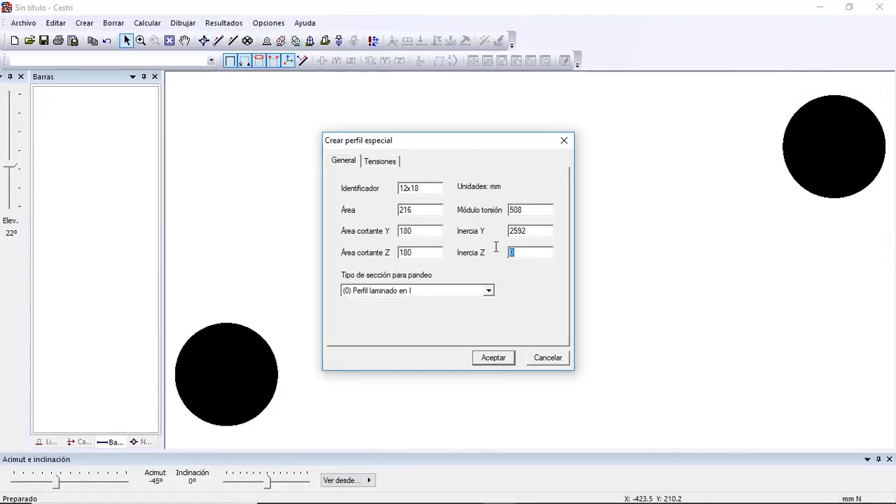
text(5832)
Step: Set the profile's section type for buckling to (-1) No considerar and accept the new profile
click(489, 291)
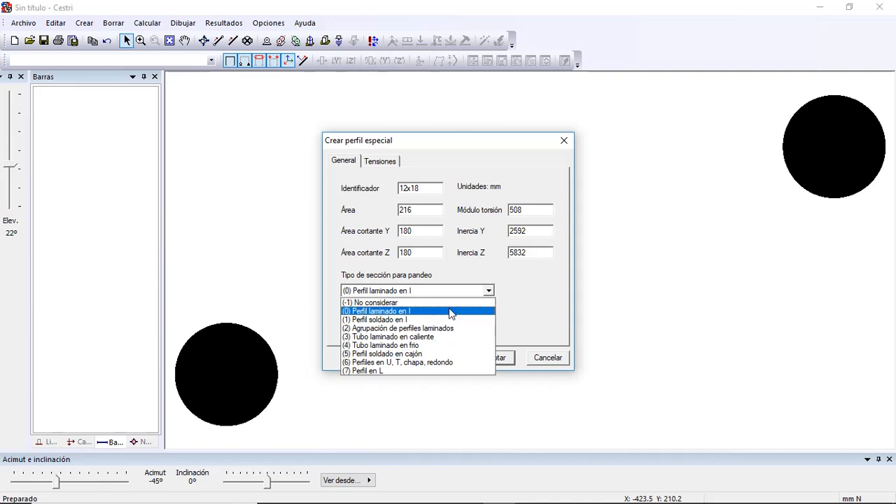
click(422, 304)
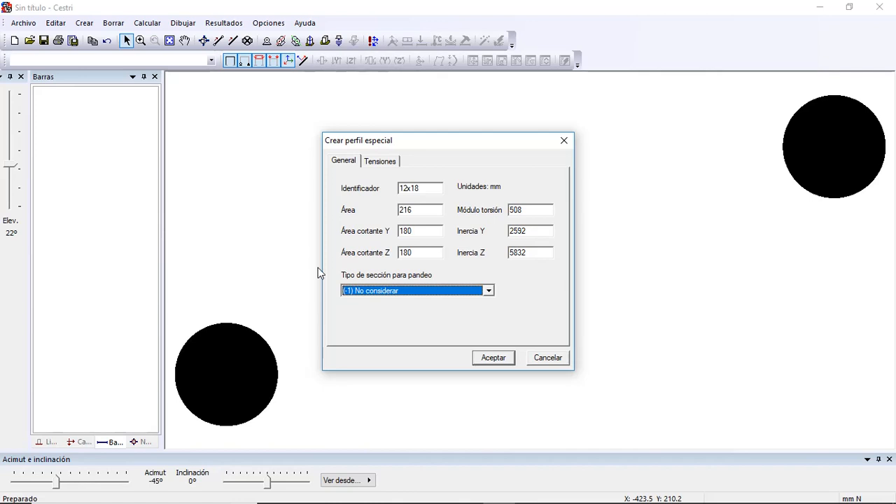
click(495, 359)
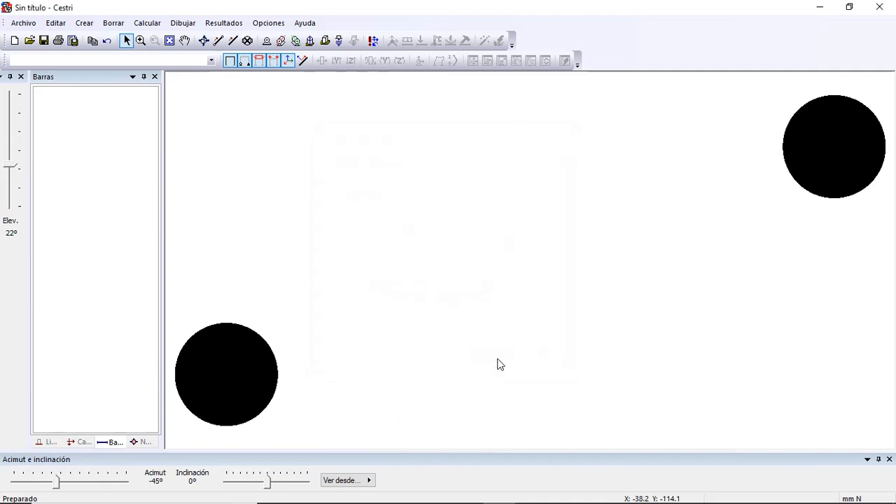
Step: Set the default bar properties to S275 steel and the Especial 12x18 profile, and create a bar joining the two nodes
click(55, 23)
click(94, 178)
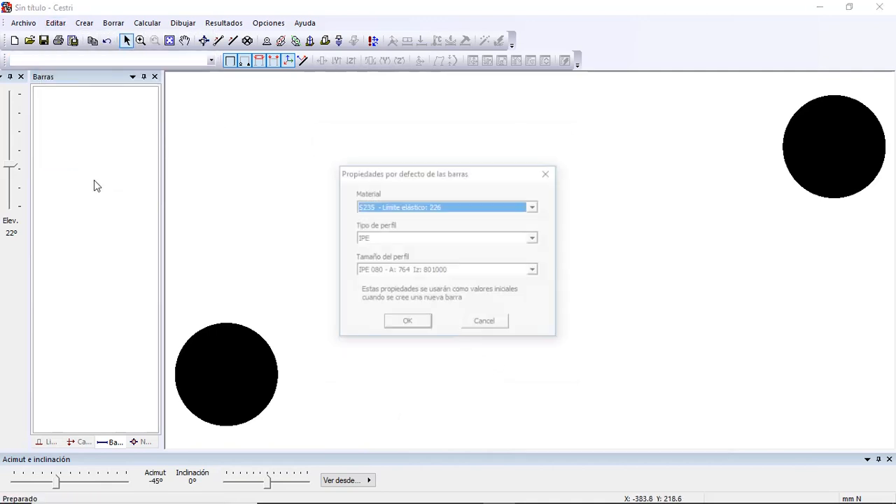
click(534, 206)
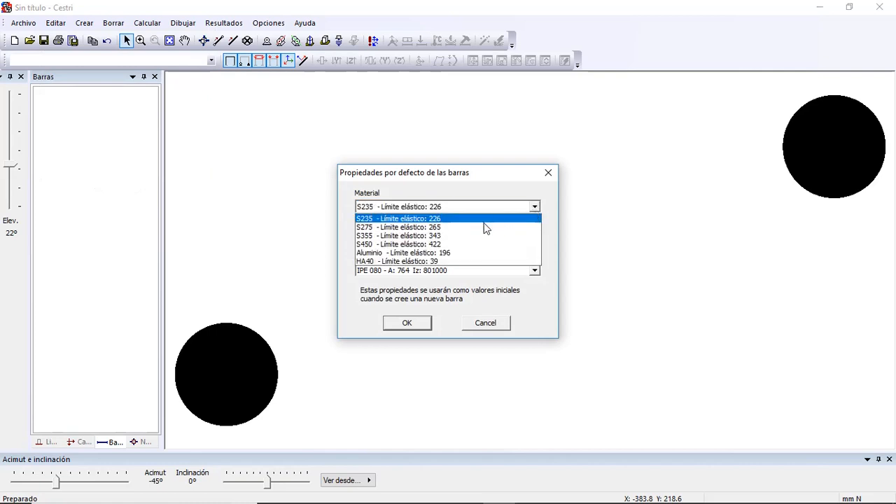
click(474, 228)
click(533, 238)
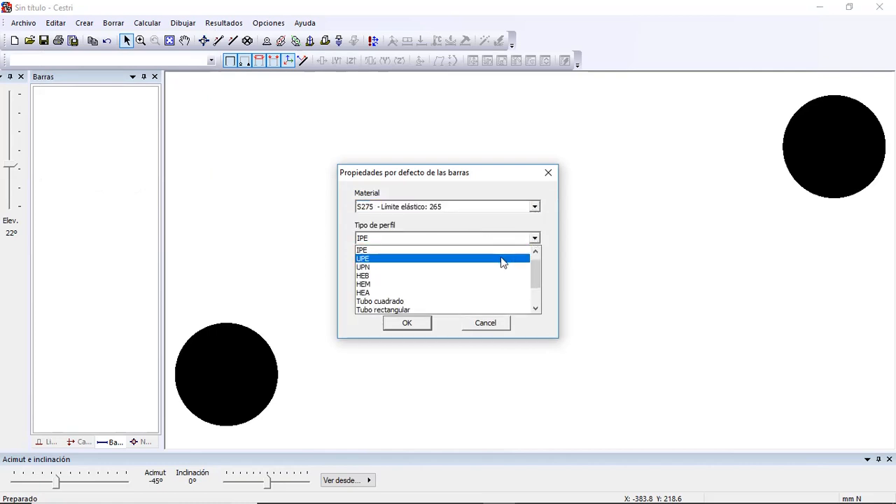
click(438, 251)
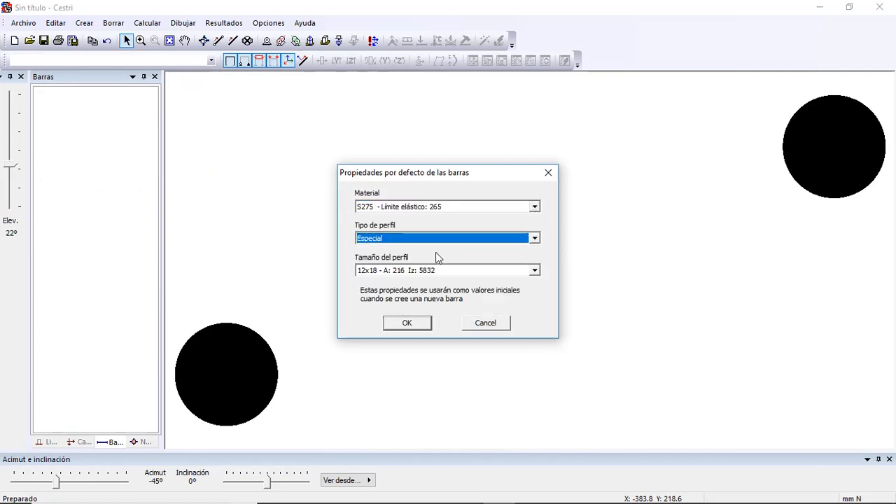
click(408, 324)
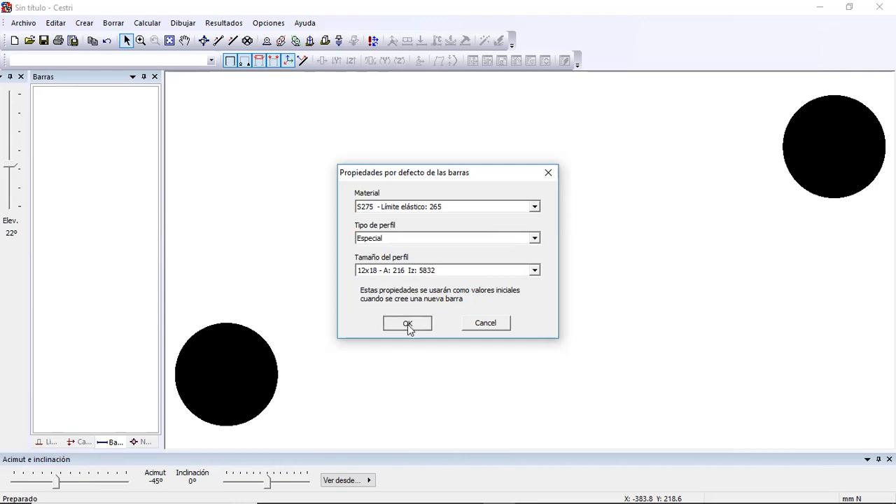
click(234, 43)
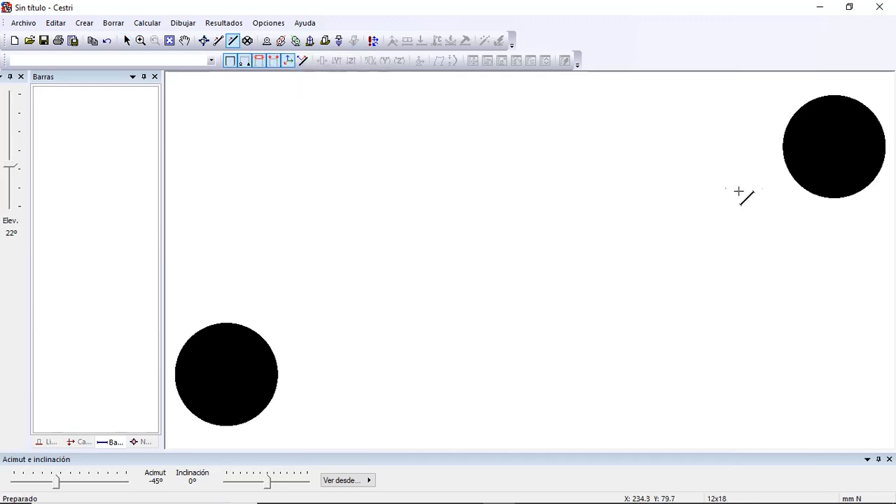
click(238, 374)
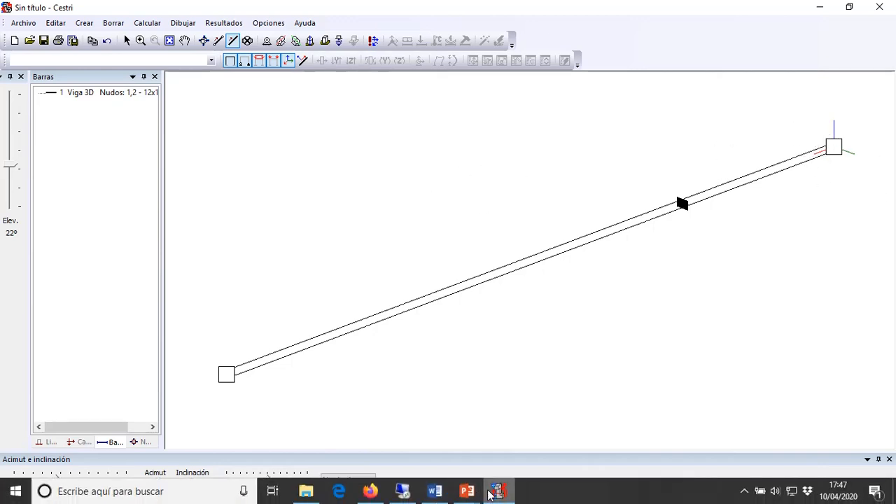
Step: Check the voladizo configuration in the Word document's table 4.1 and apply a fixed support to the origin node in Cestri
click(435, 492)
scroll(465, 340, down, 4)
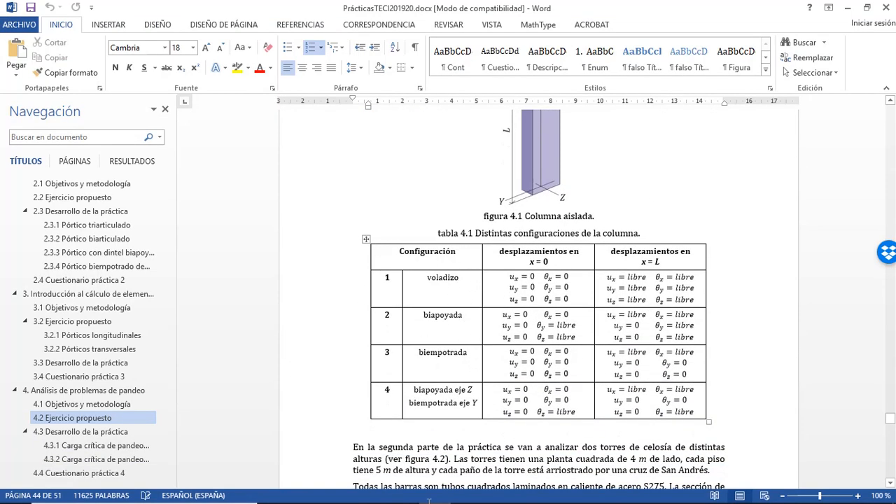
click(497, 492)
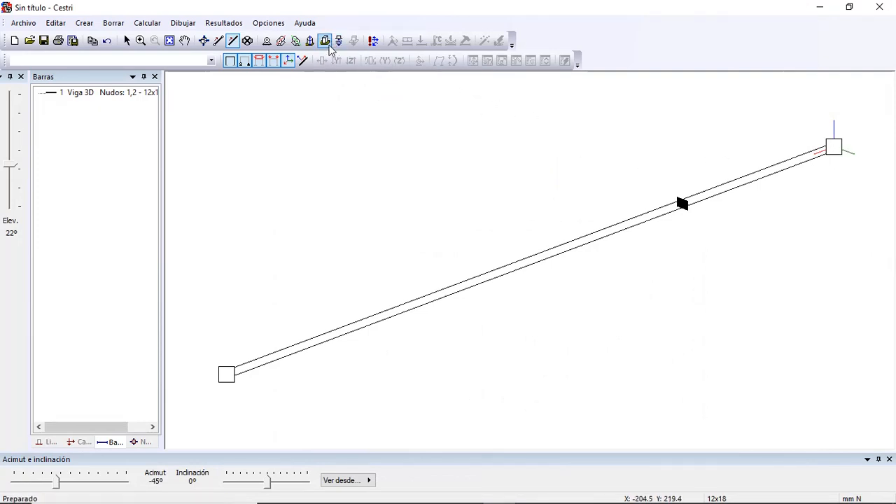
click(326, 42)
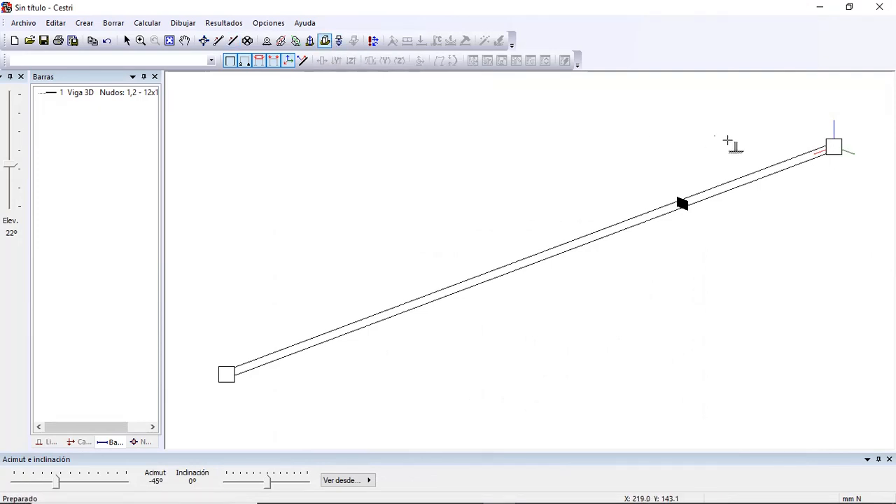
click(835, 147)
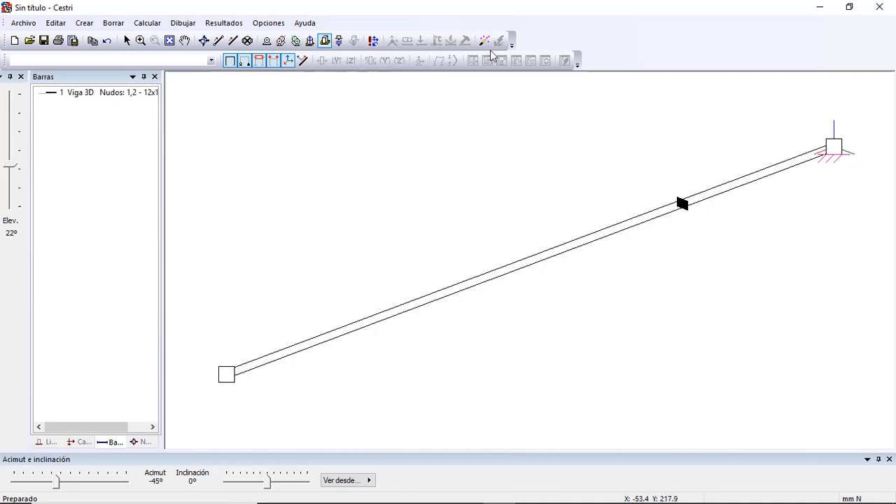
Step: Create load case Hipotesis 1 without self-weight and apply a nodal force of X = -1 to the node at X = 1000
click(374, 41)
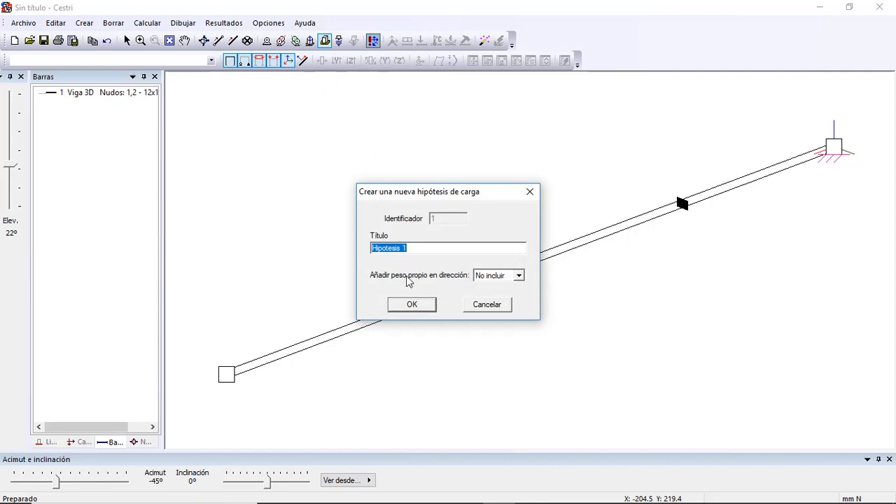
click(413, 306)
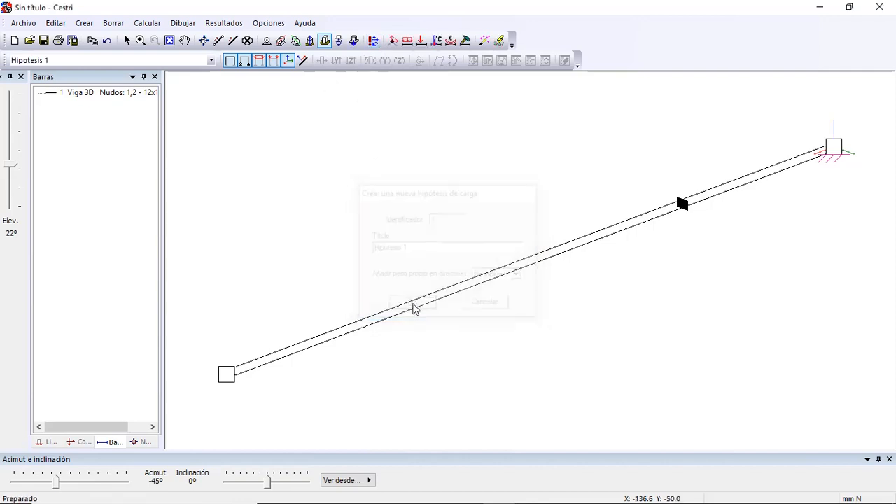
click(126, 41)
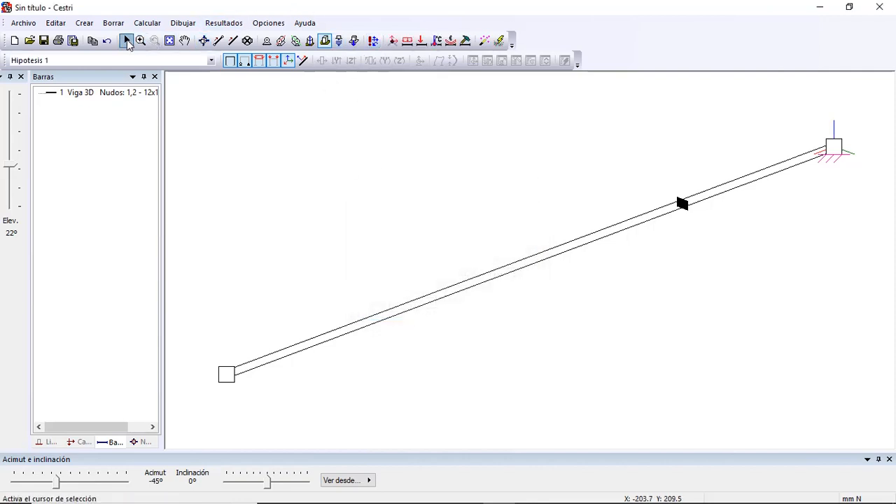
right_click(225, 378)
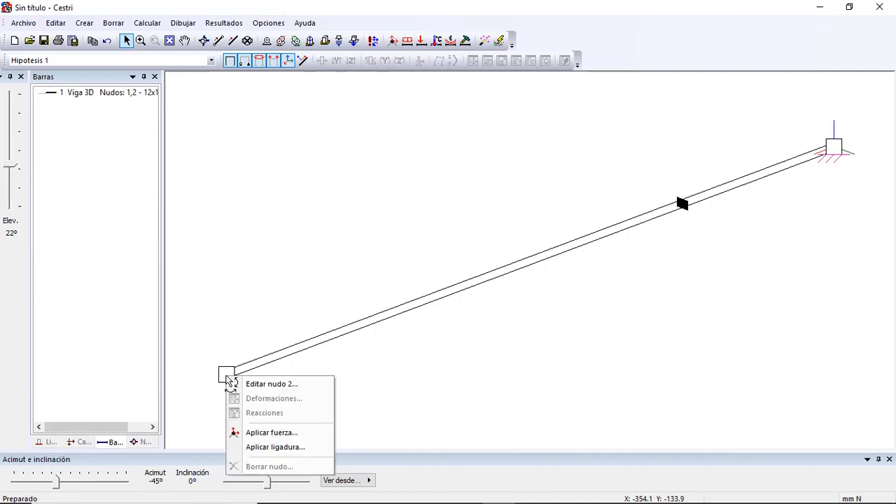
click(256, 436)
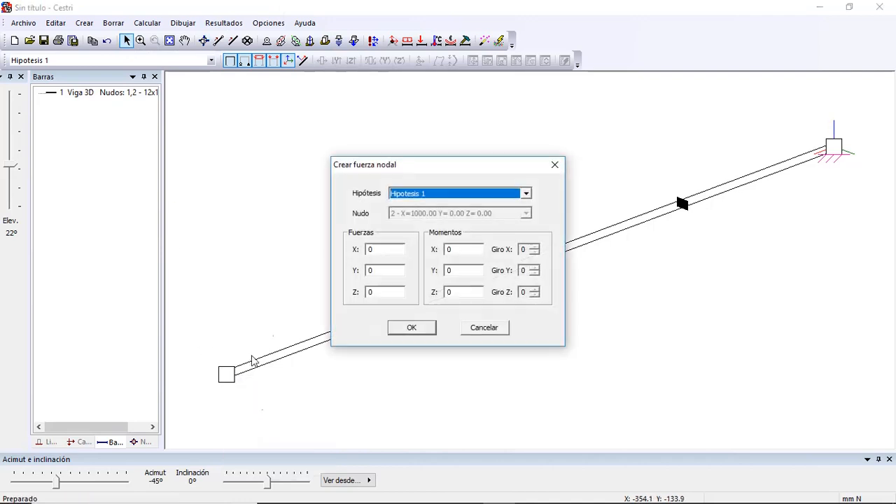
double_click(383, 250)
text(-1)
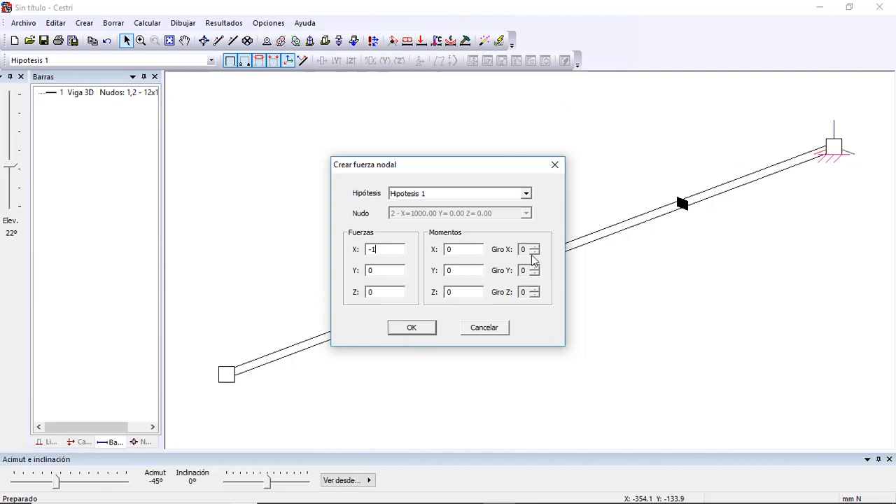
click(412, 328)
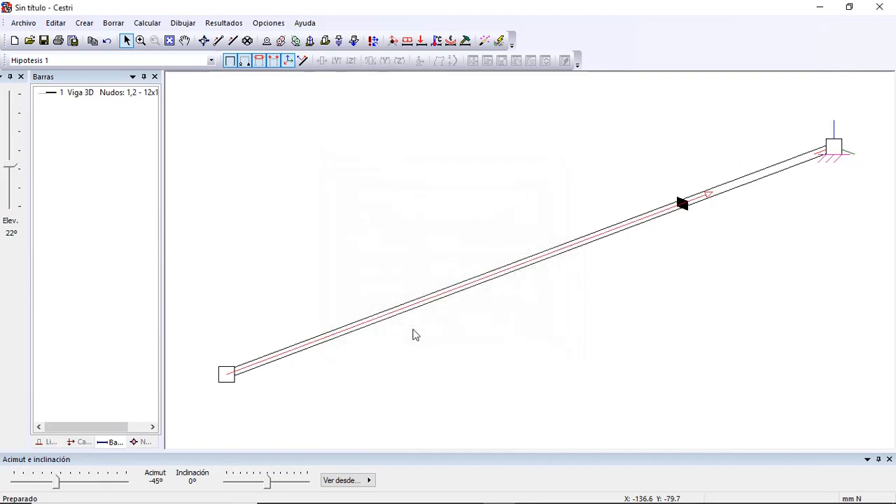
Step: Calculate the global elastic stability and view the collapse mode and critical load ratio for Hipotesis 1
click(501, 42)
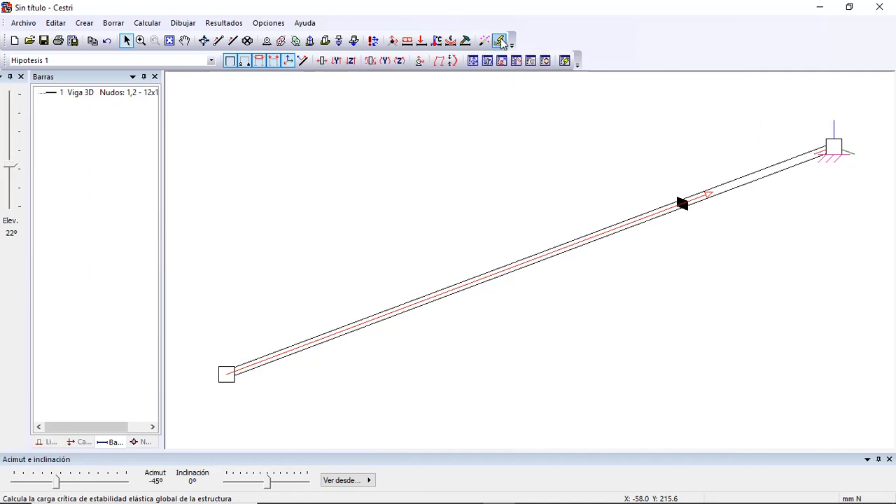
click(454, 61)
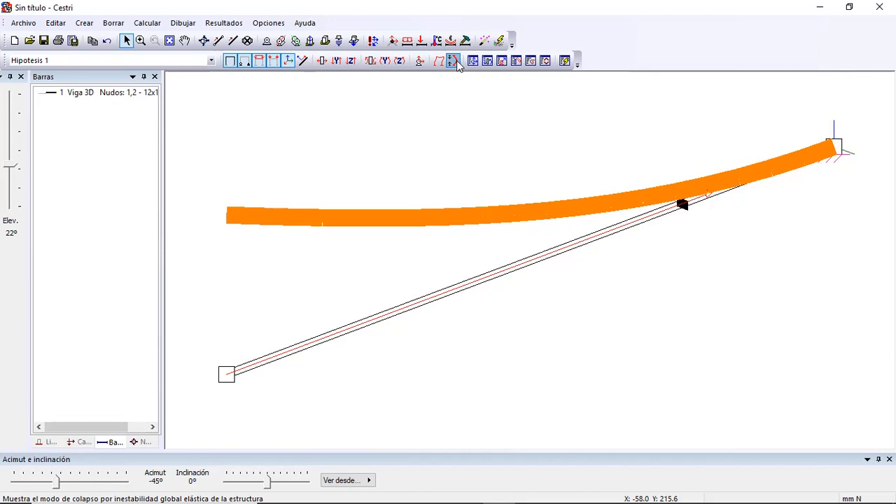
click(566, 63)
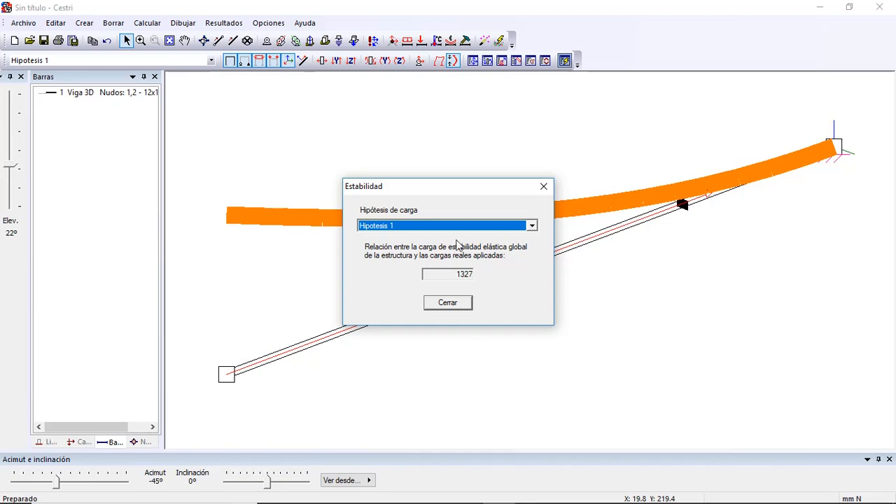
click(452, 305)
Step: Check the biapoyada configuration in table 4.1 of the Word document, and delete the fixed support at the origin node in Cestri
mouse_move(337, 503)
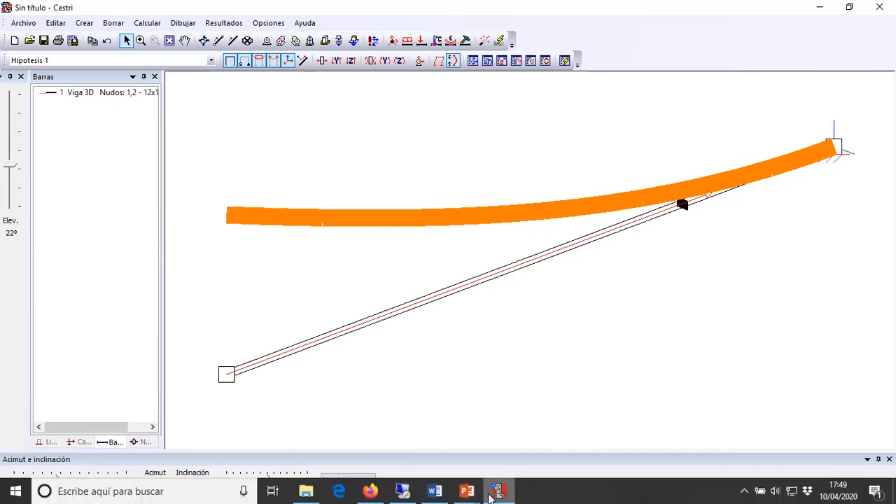
click(435, 494)
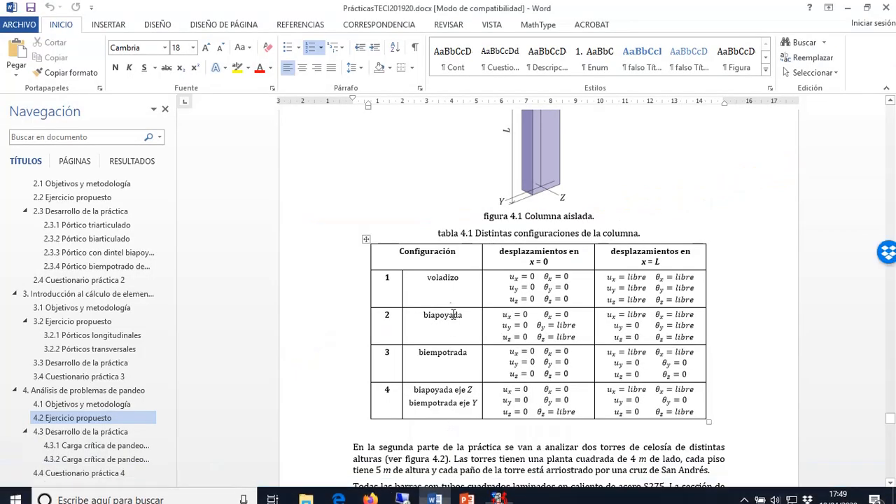
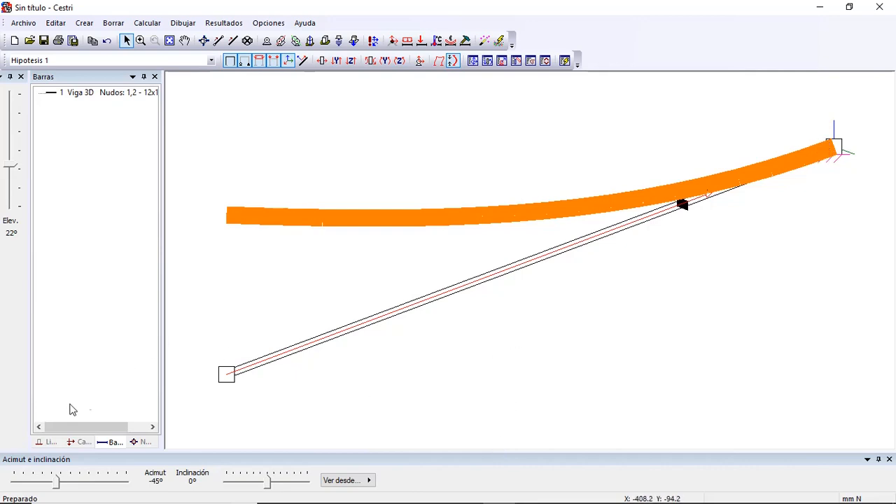
click(49, 442)
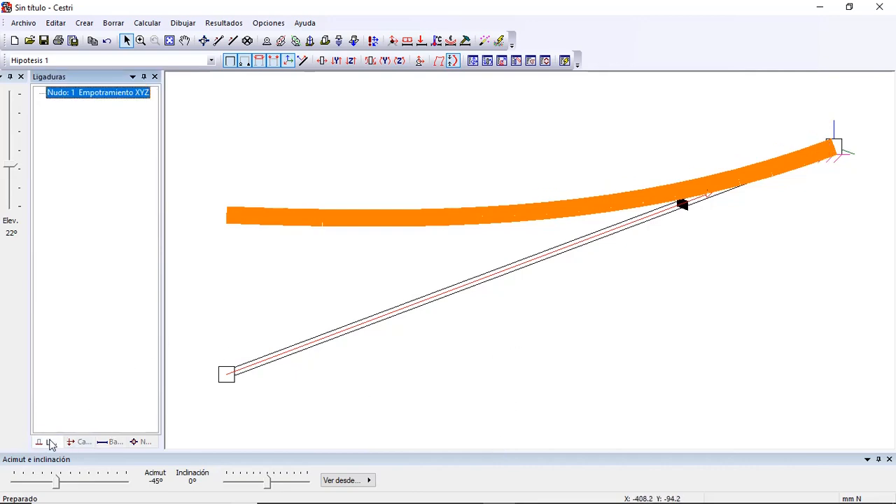
right_click(103, 93)
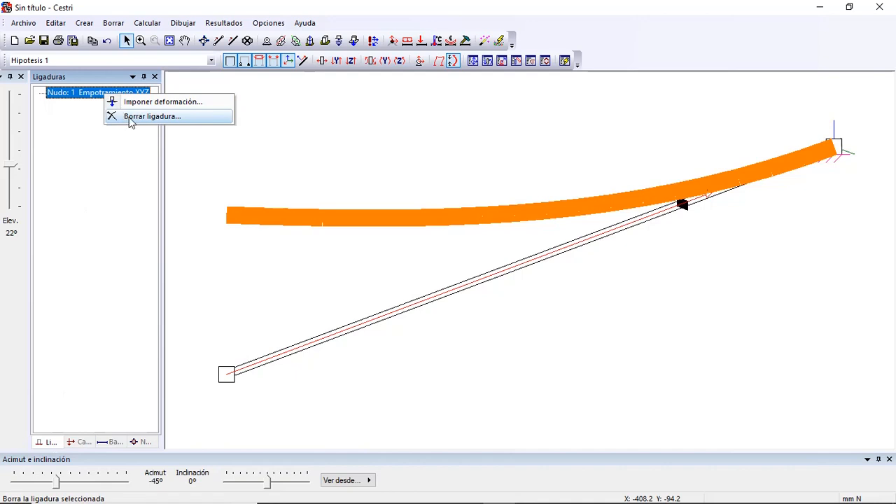
click(131, 117)
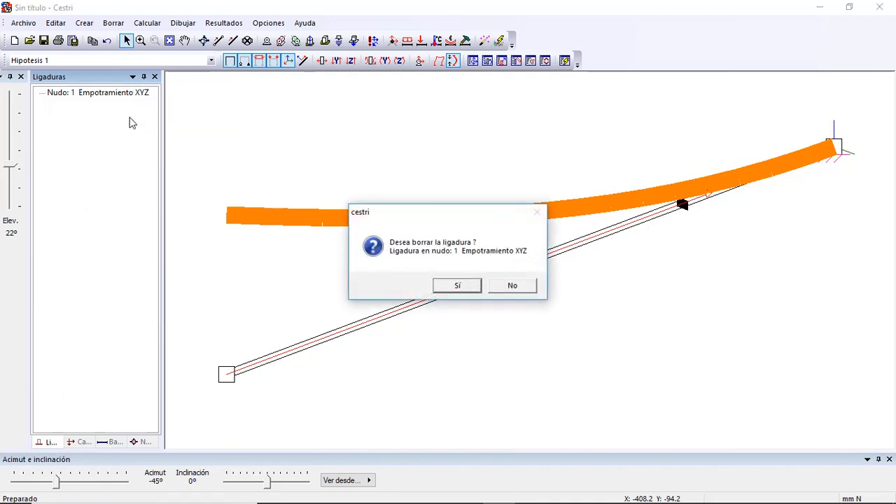
click(453, 286)
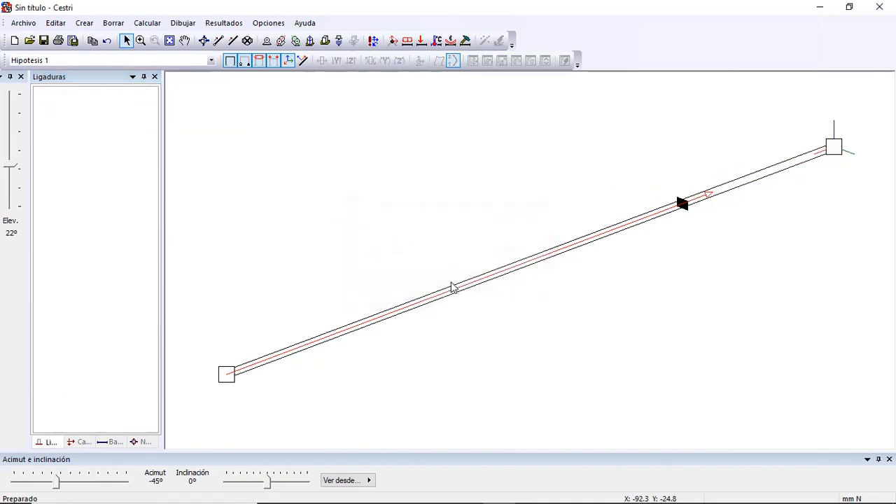
Step: Apply a support to the origin node with X, Y and Z displacements and X rotation fixed, leaving Y and Z rotations free
right_click(837, 149)
click(836, 217)
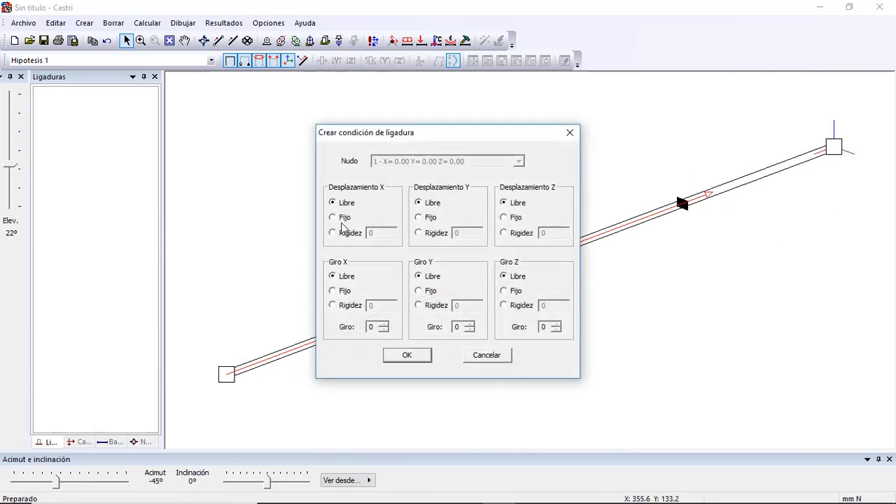
click(347, 218)
click(429, 218)
click(514, 218)
click(402, 356)
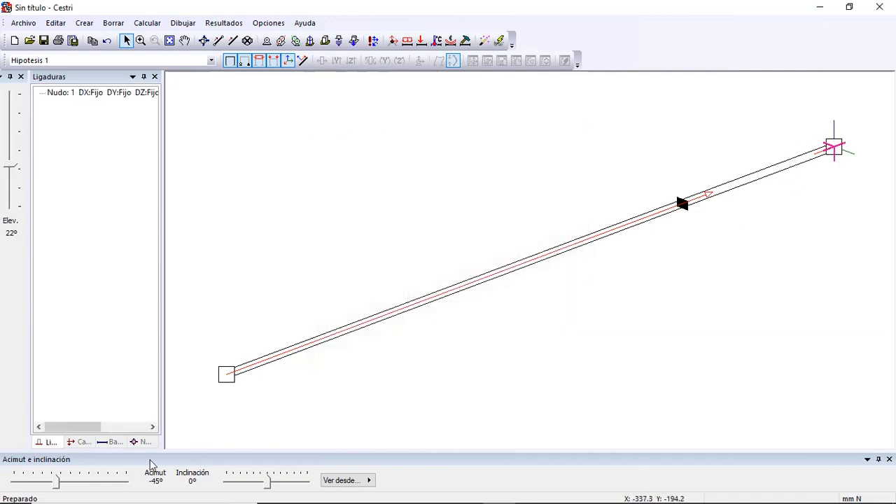
Step: Apply a support fixing only the Y and Z displacements to the node at X = 1000, and calculate the global elastic stability
right_click(230, 379)
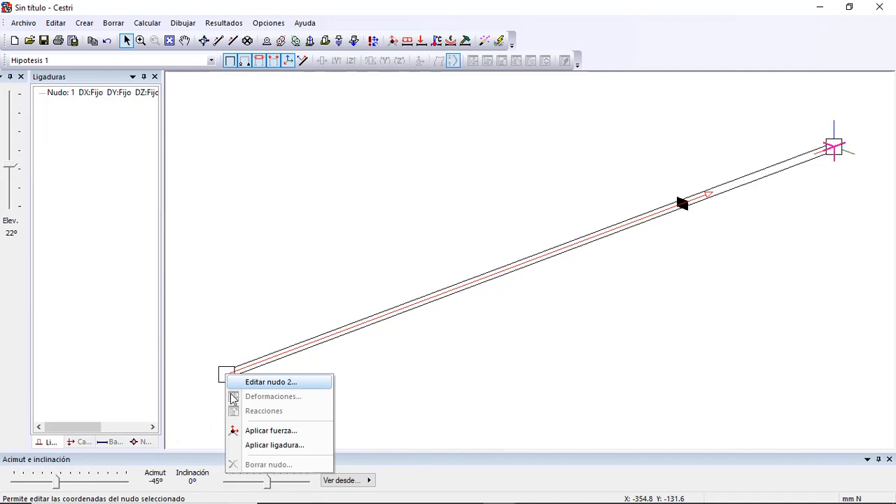
click(255, 448)
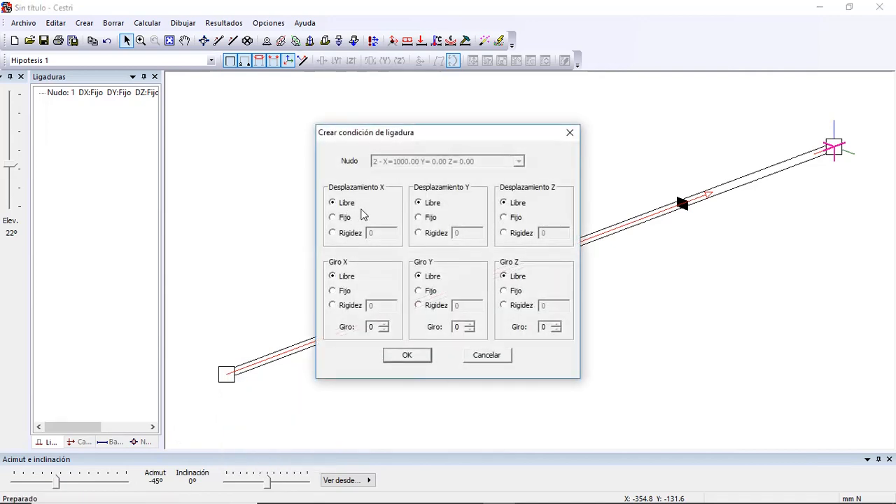
click(343, 218)
click(423, 219)
click(513, 222)
click(407, 357)
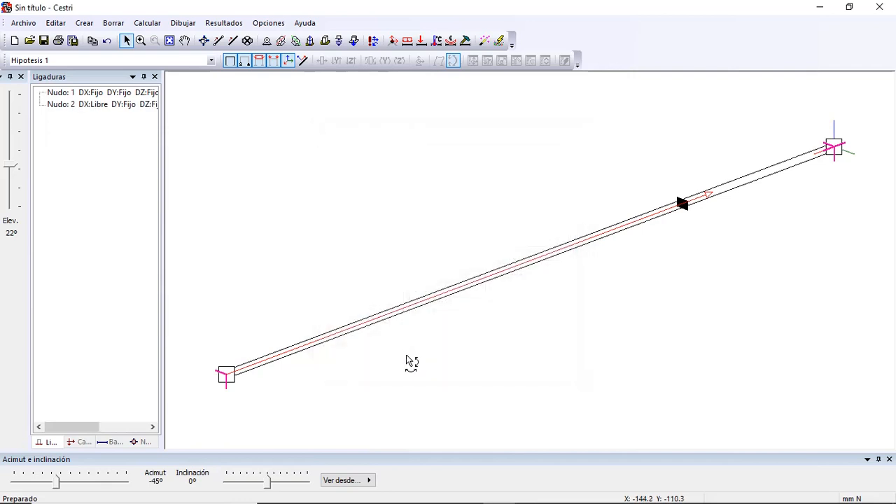
click(501, 42)
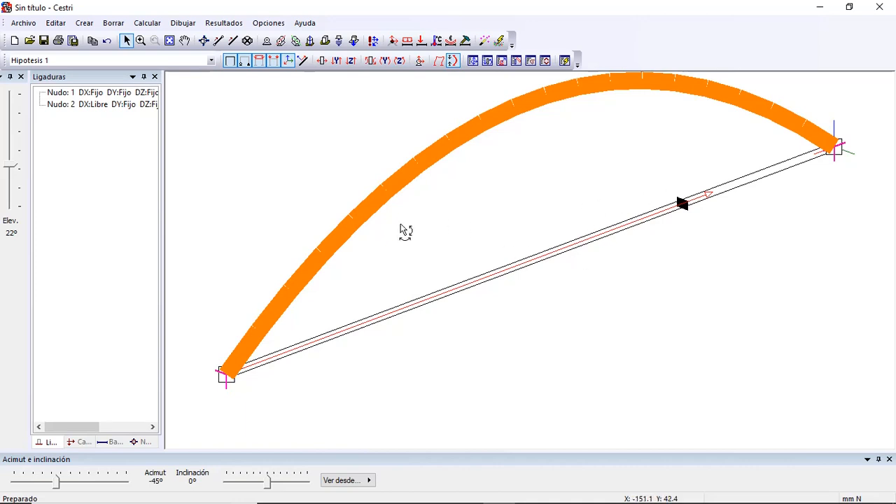
Step: Delete the biapoyada supports from both column end nodes
right_click(105, 96)
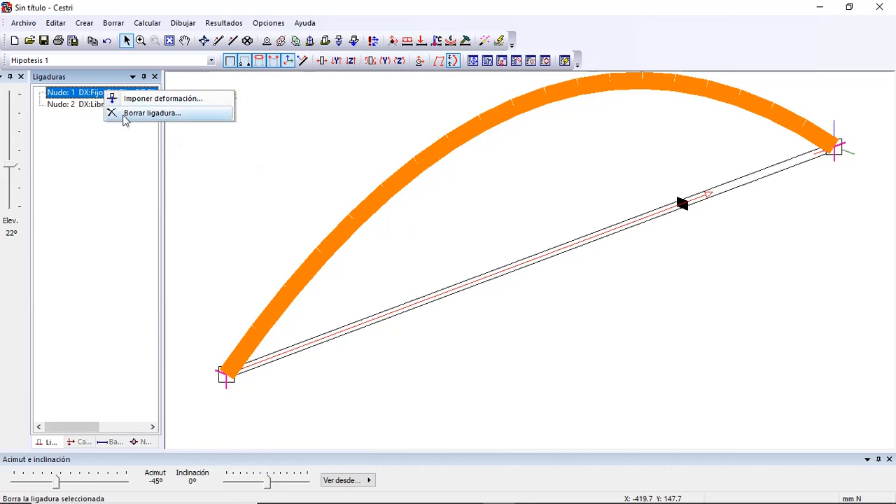
click(124, 113)
click(493, 287)
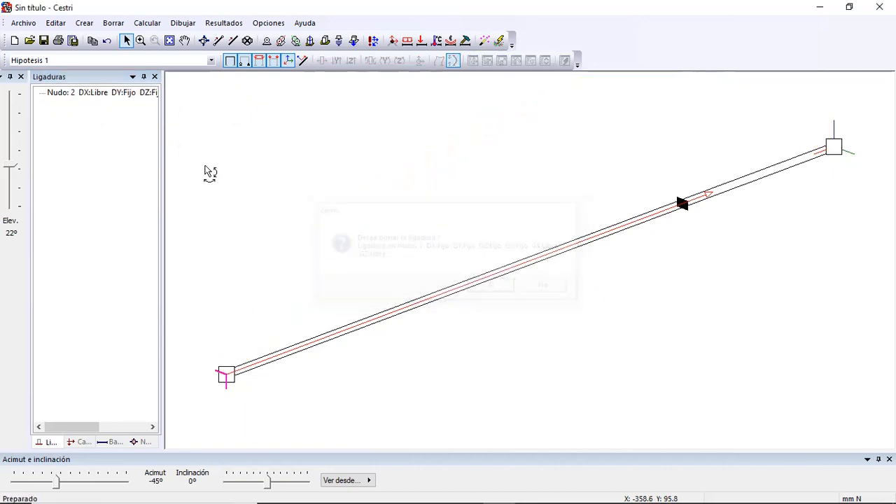
right_click(140, 94)
click(159, 123)
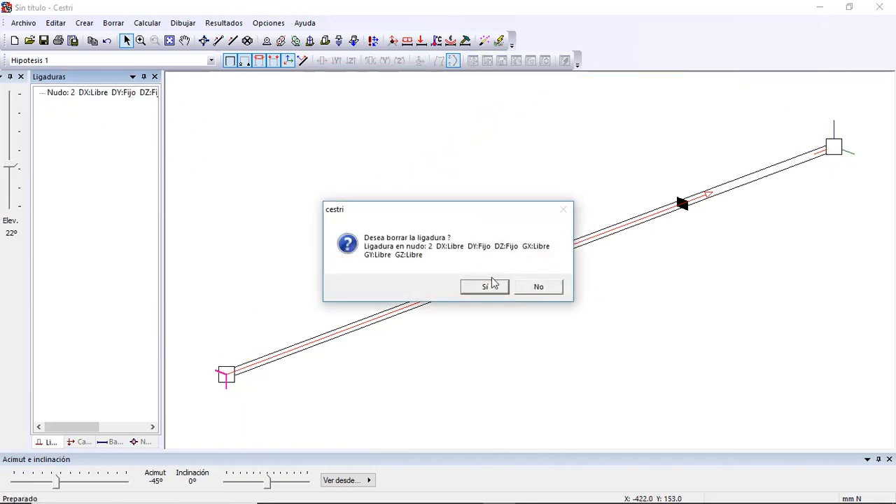
click(492, 286)
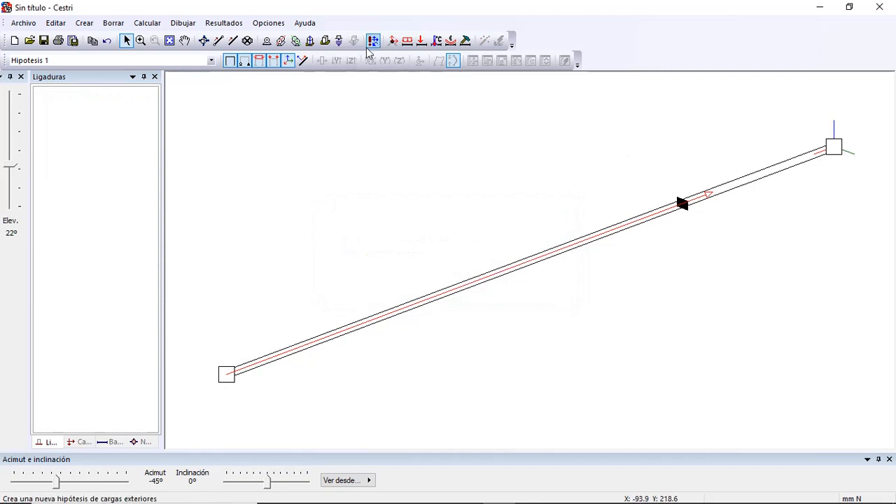
Step: Apply a fixed support (Empotramiento XYZ) to the origin node
click(325, 41)
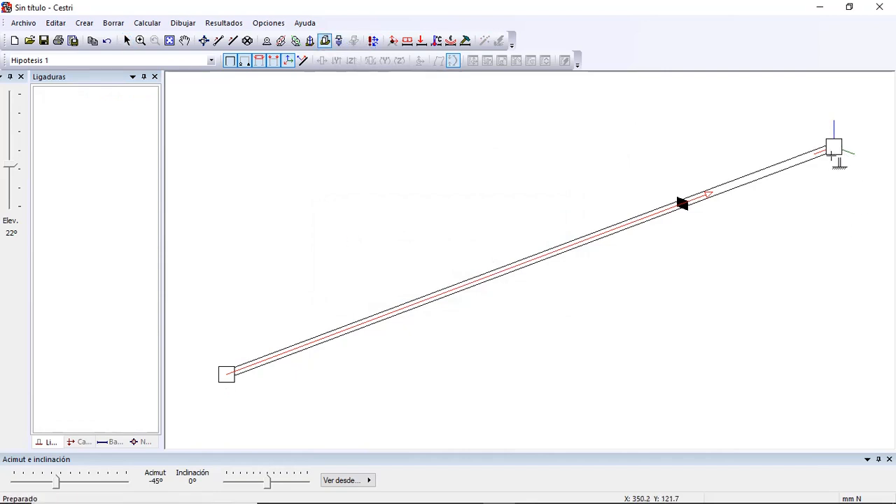
click(834, 147)
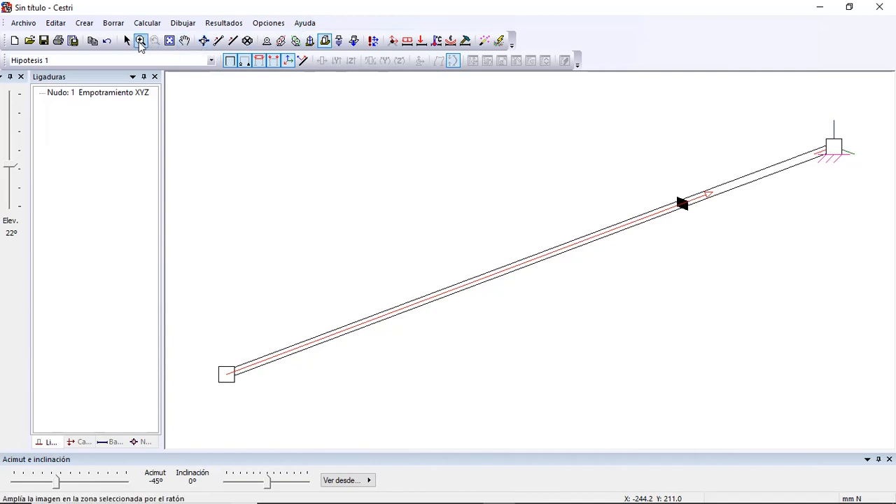
click(126, 40)
Step: Apply a support to the node at X = 1000 with Y and Z displacements and all three rotations fixed, leaving X displacement free
right_click(230, 376)
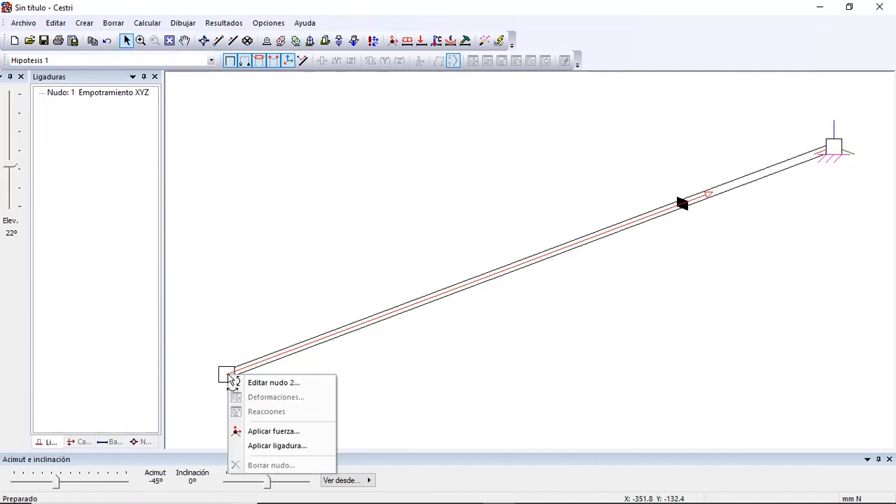
click(277, 446)
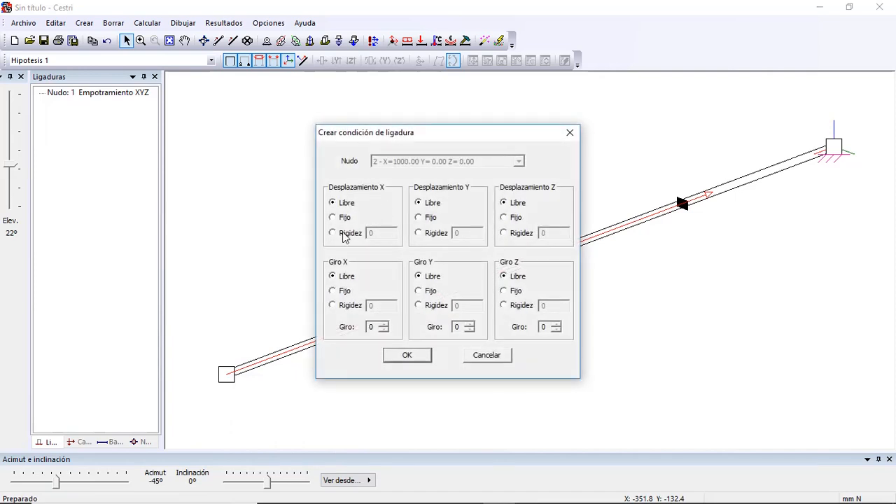
click(431, 218)
click(516, 218)
click(345, 293)
click(422, 291)
click(514, 293)
click(407, 356)
Step: Calculate the global elastic stability of the biempotrada column and view the critical load ratio for Hipotesis 1
click(500, 41)
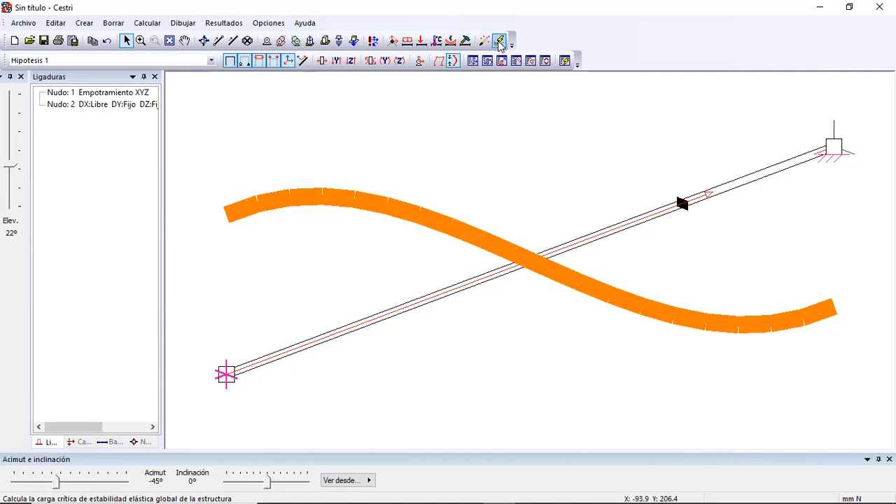
click(565, 62)
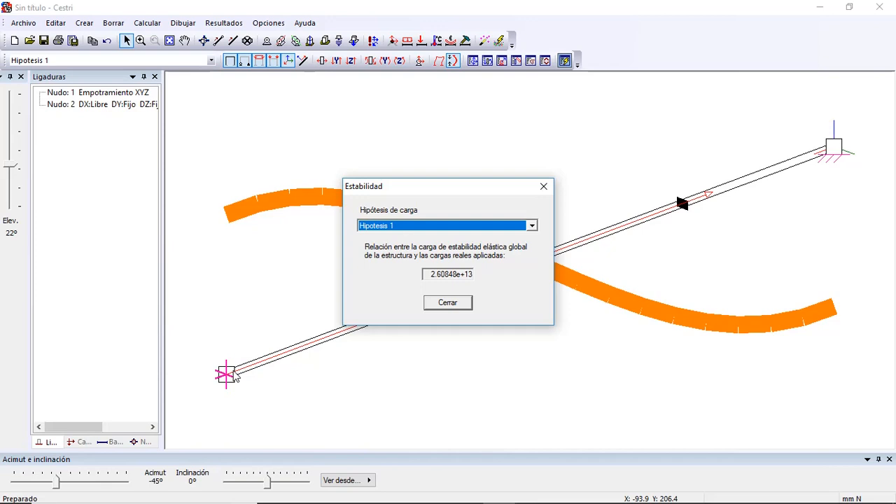
drag(472, 191, 619, 93)
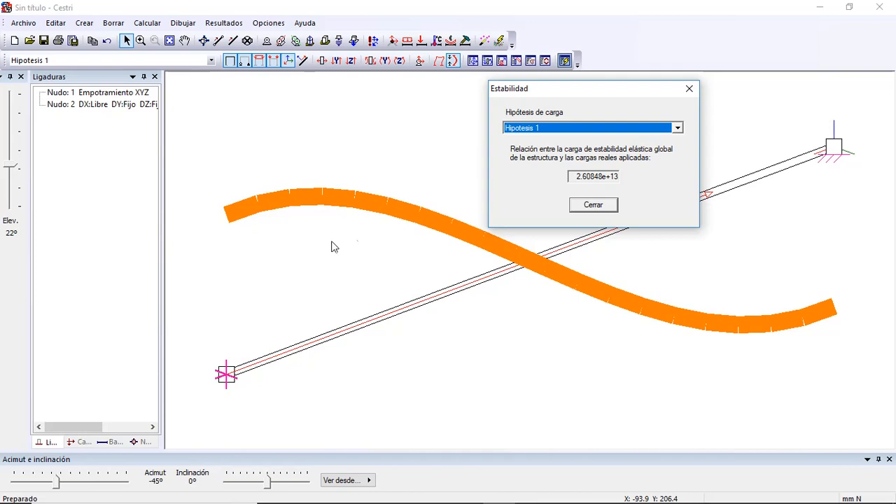
click(593, 206)
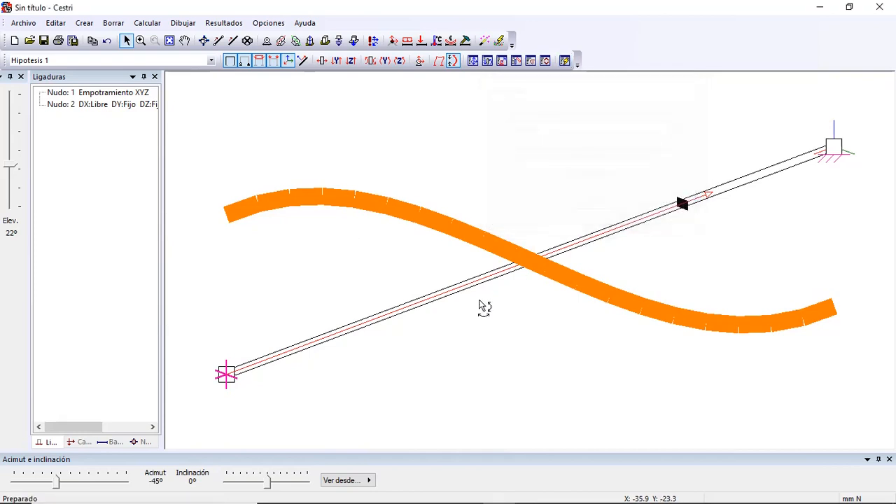
Step: Check configuration 4 in table 4.1 of the Word document, and delete the supports at both column nodes in Cestri
click(435, 492)
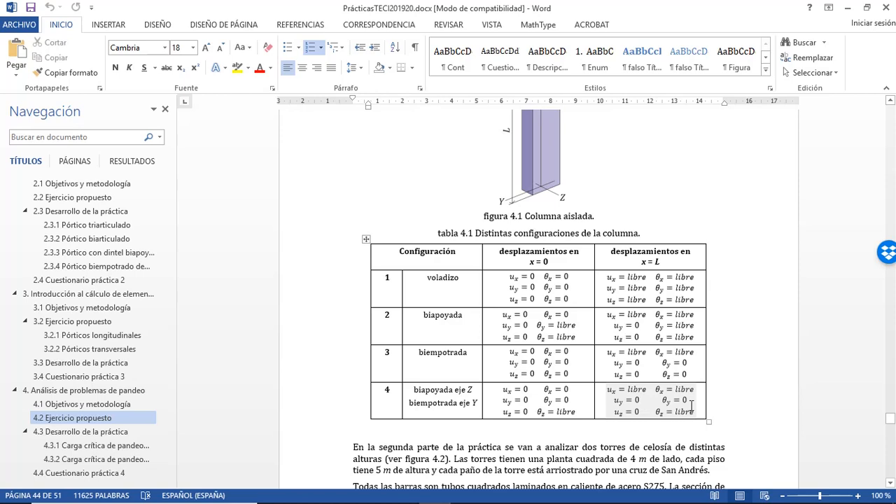
click(498, 491)
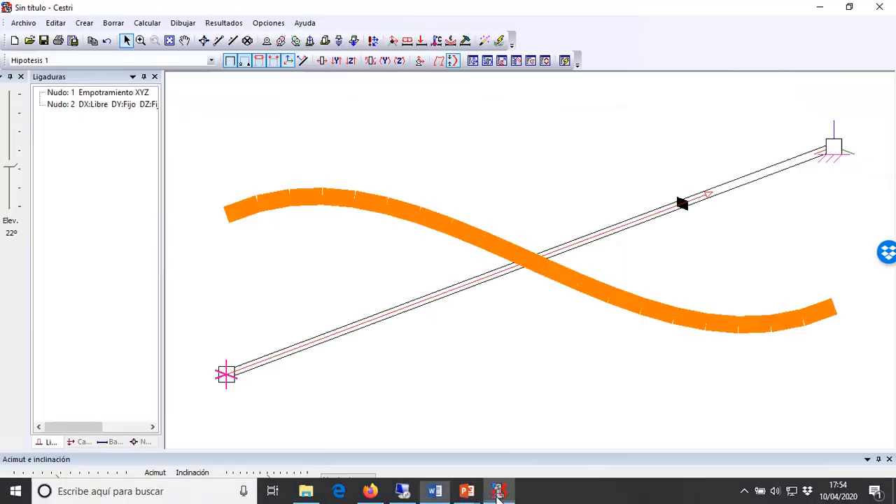
click(105, 92)
right_click(107, 93)
click(116, 114)
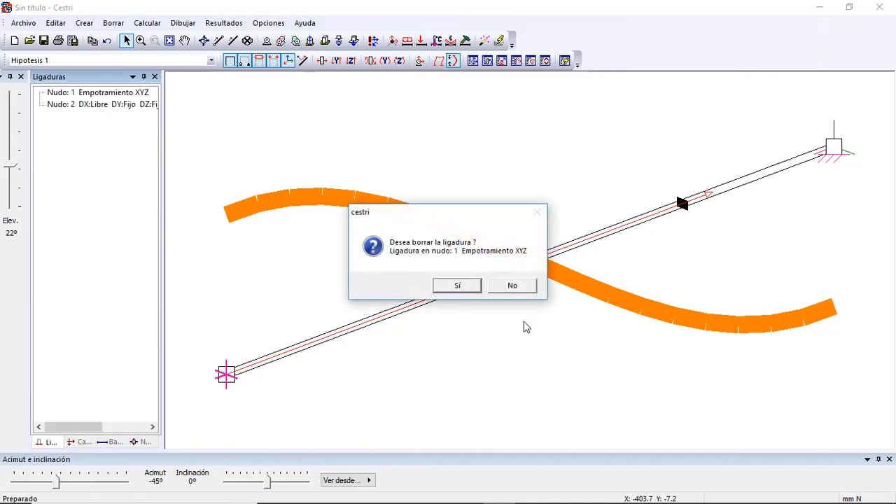
click(456, 285)
click(94, 92)
right_click(94, 93)
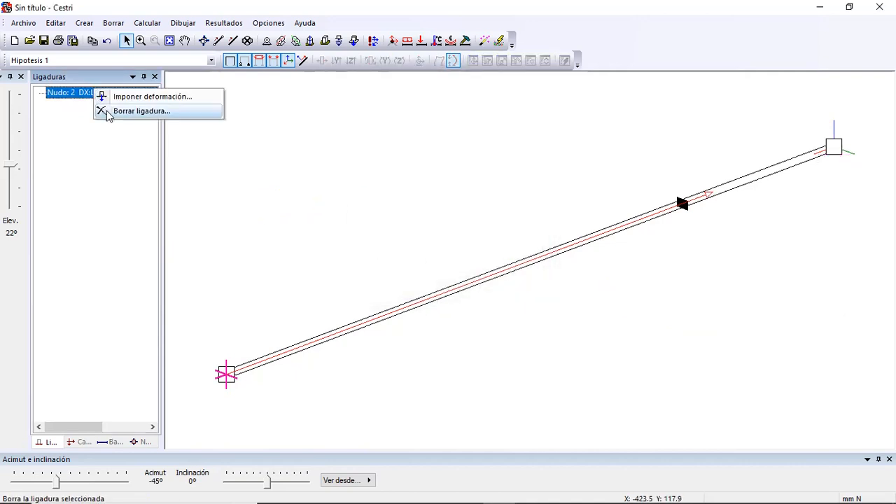
click(133, 111)
click(493, 286)
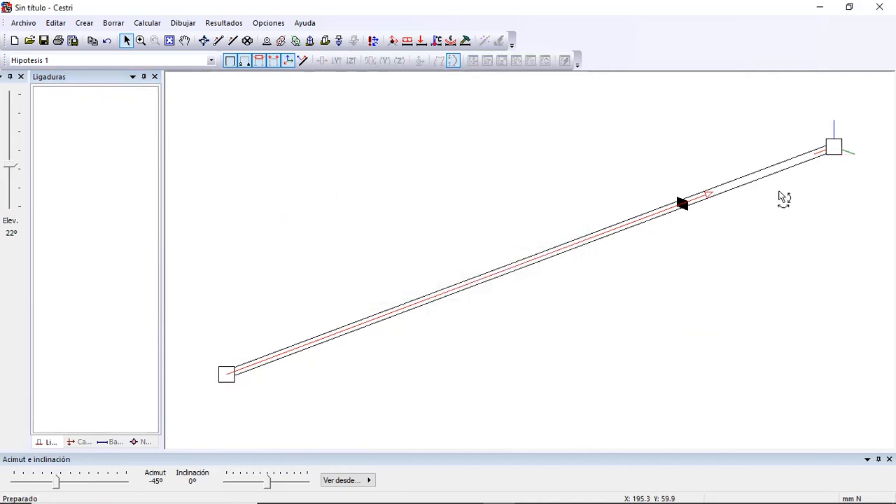
Step: Apply a support to the origin node with X, Y and Z displacements and X and Y rotations fixed, leaving Z rotation free
right_click(838, 148)
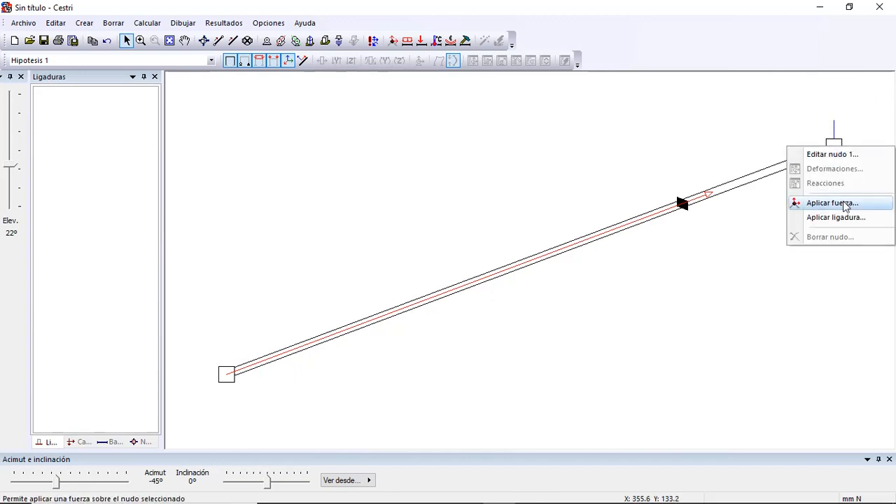
click(844, 218)
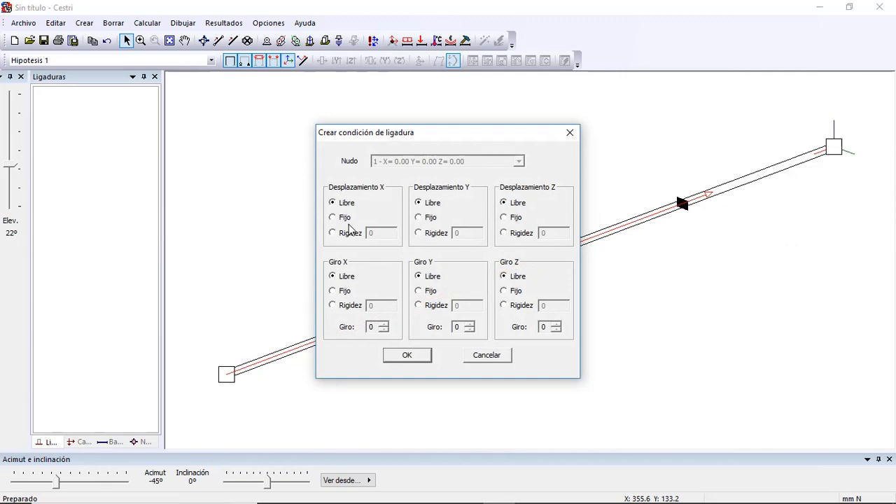
click(344, 219)
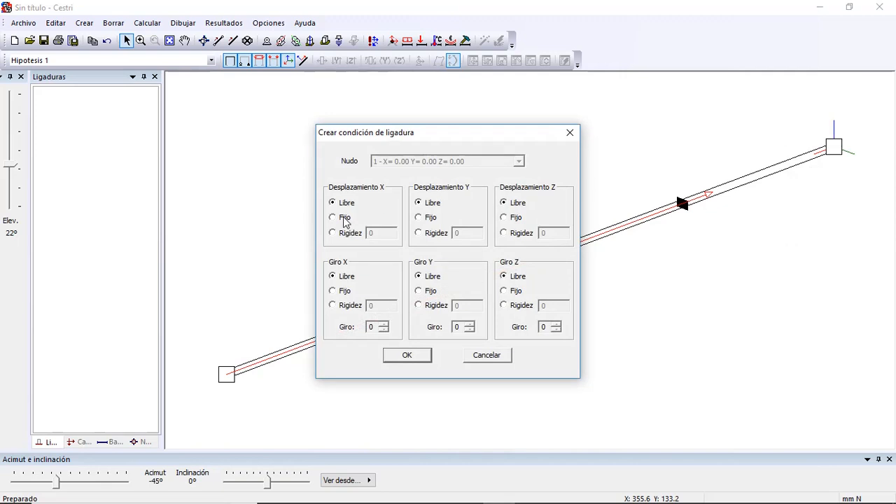
click(423, 220)
click(514, 218)
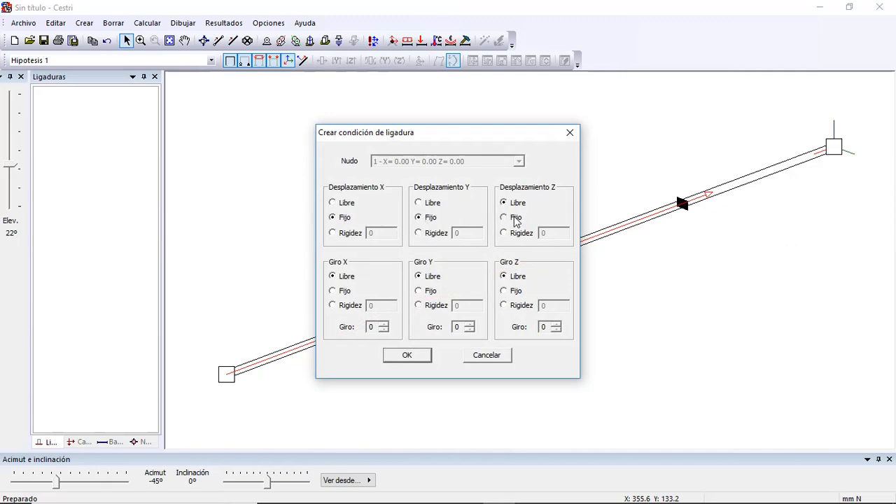
click(343, 293)
click(504, 292)
click(434, 498)
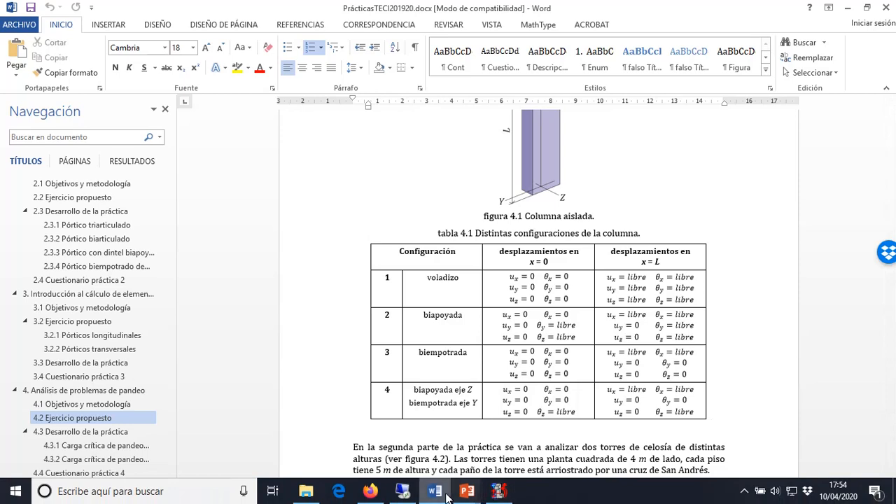
click(498, 492)
click(520, 279)
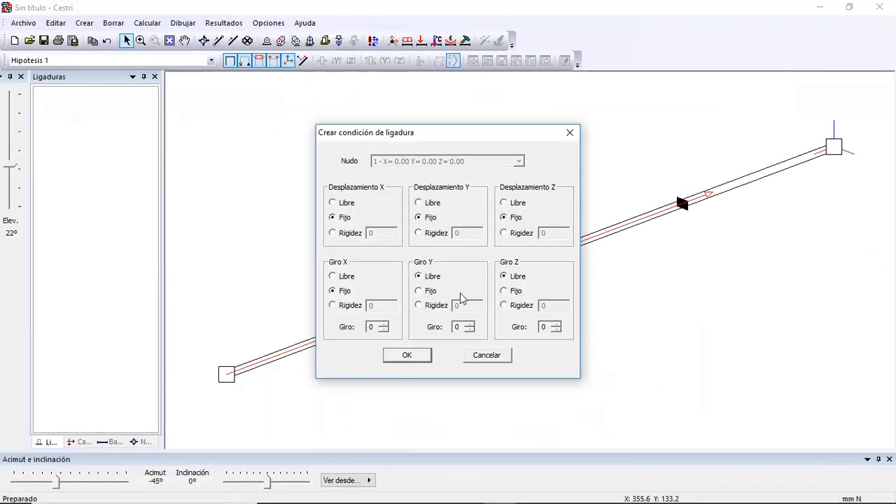
click(431, 295)
click(411, 355)
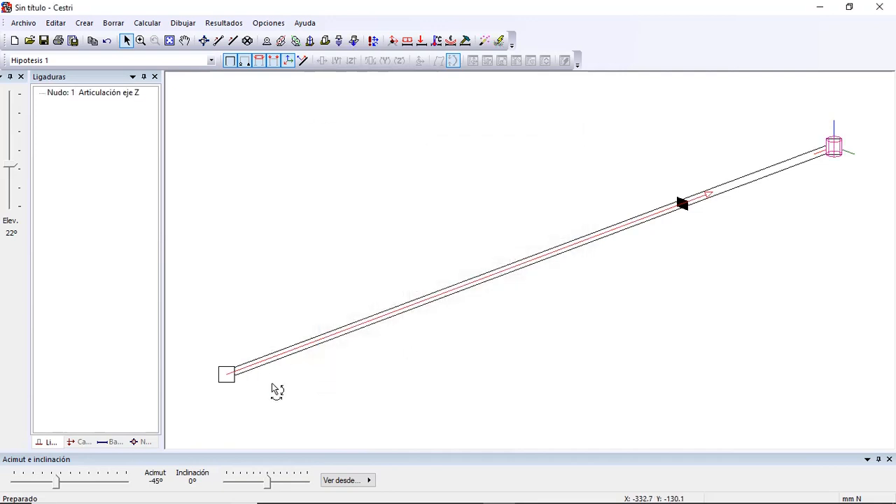
Step: Check table 4.1, and apply a support to the X = 1000 node fixing only Y and Z displacements and Y rotation
mouse_move(517, 499)
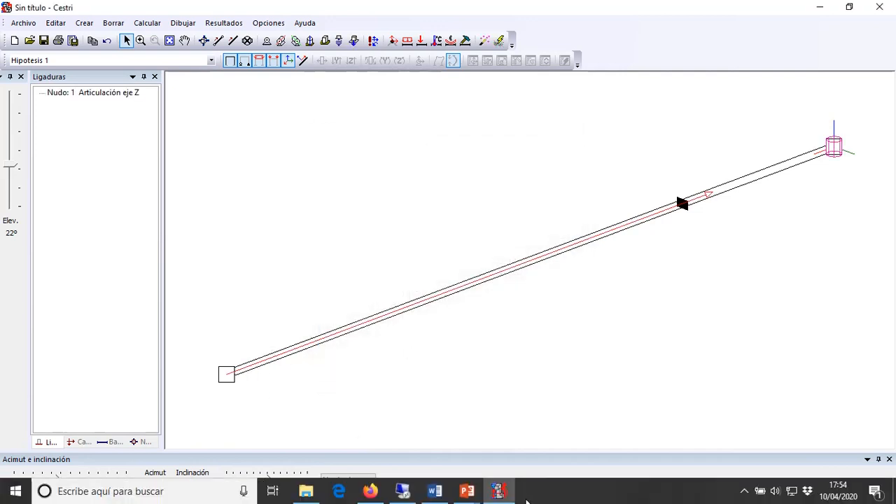
click(447, 496)
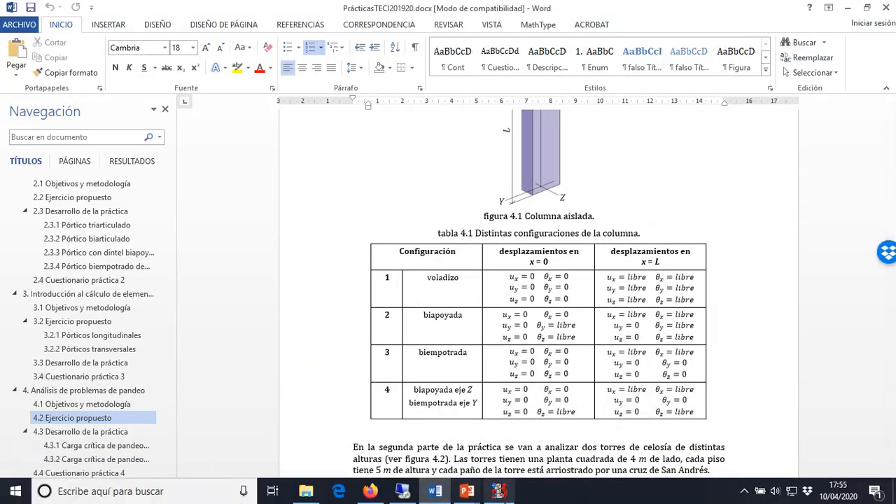
click(500, 495)
right_click(226, 373)
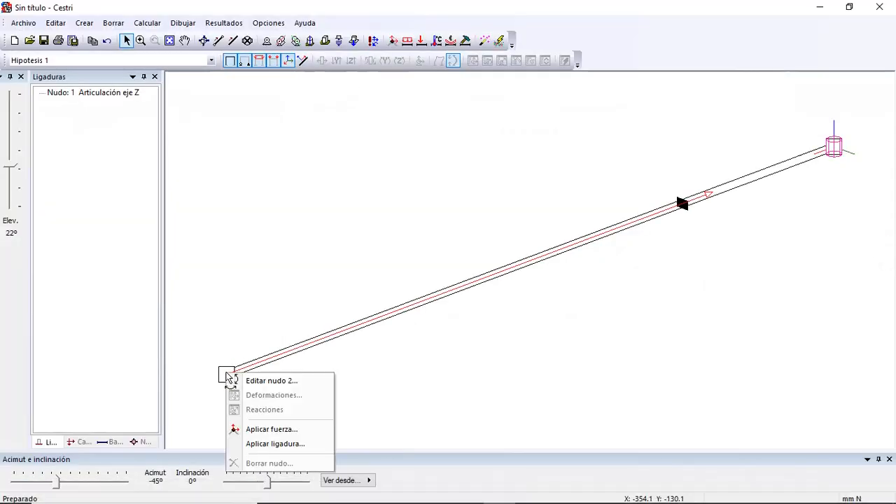
click(257, 445)
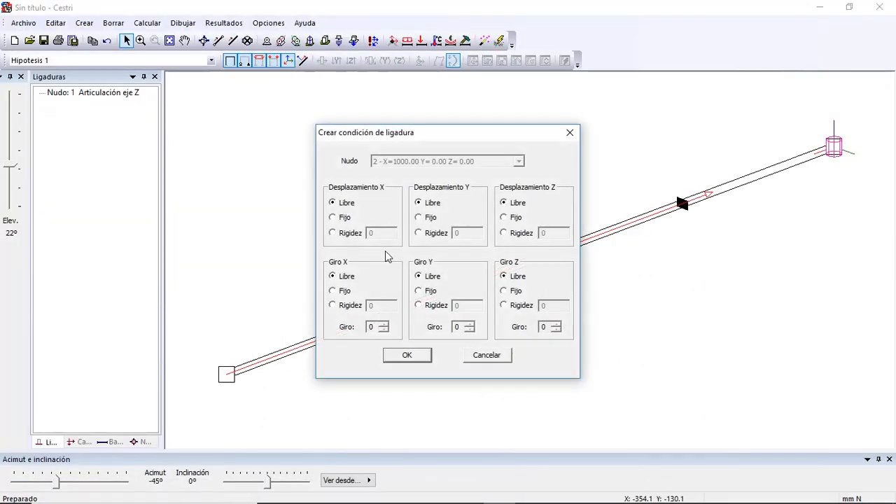
click(436, 219)
click(517, 218)
click(431, 293)
click(416, 358)
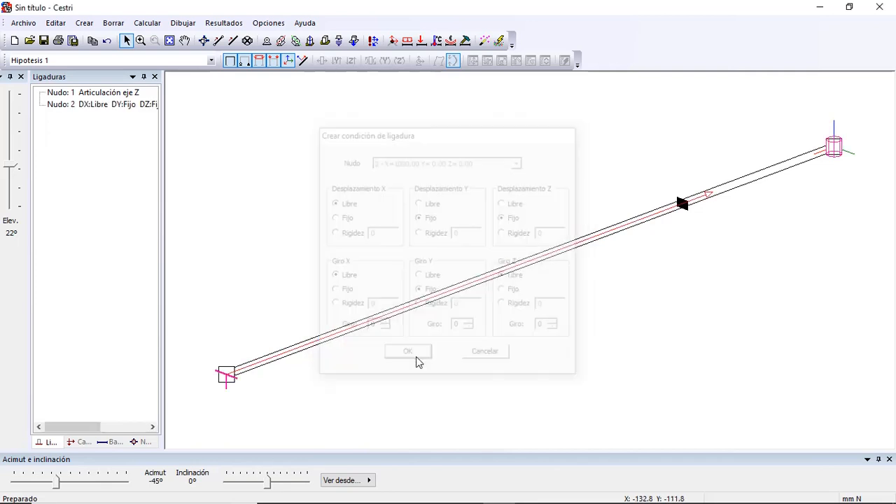
Step: Calculate the global elastic stability of the configuration 4 column and view the critical load ratio for Hipotesis 1
click(499, 41)
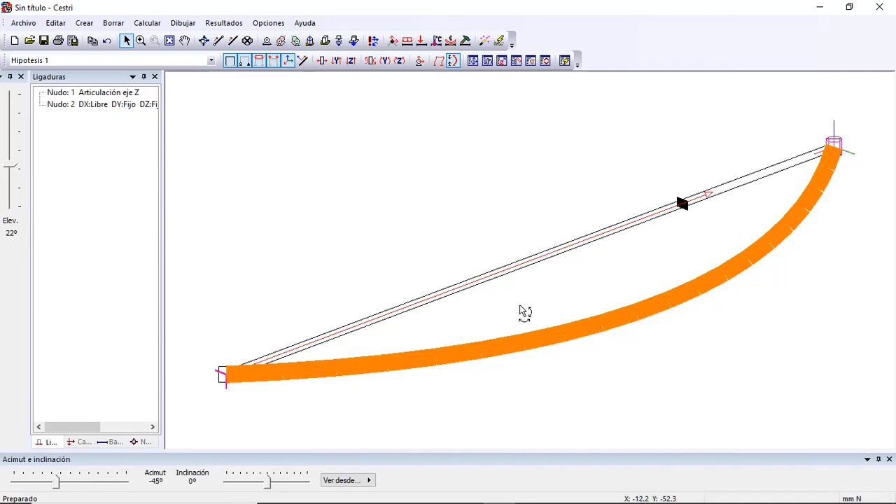
click(565, 61)
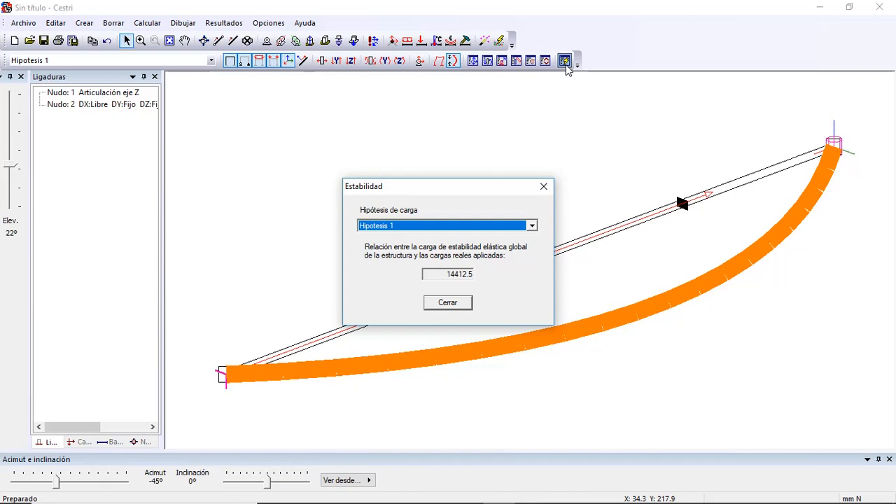
click(455, 304)
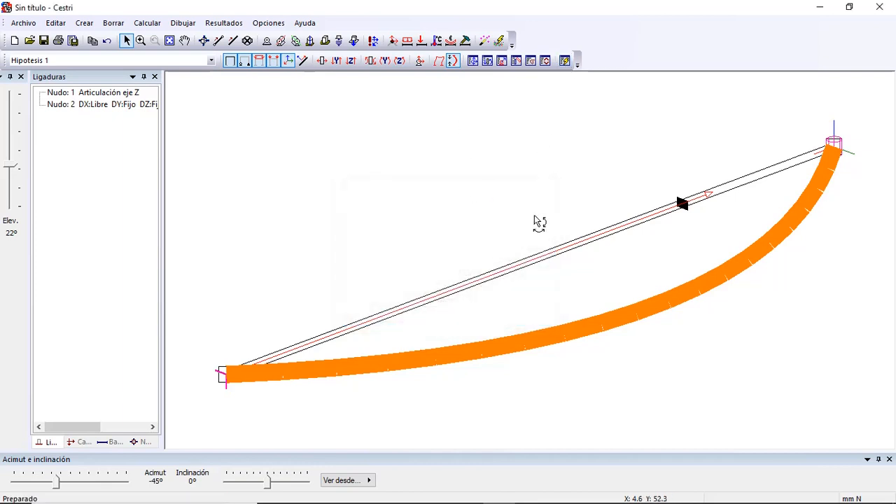
Step: Delete the single bar joining the two column end nodes
right_click(533, 262)
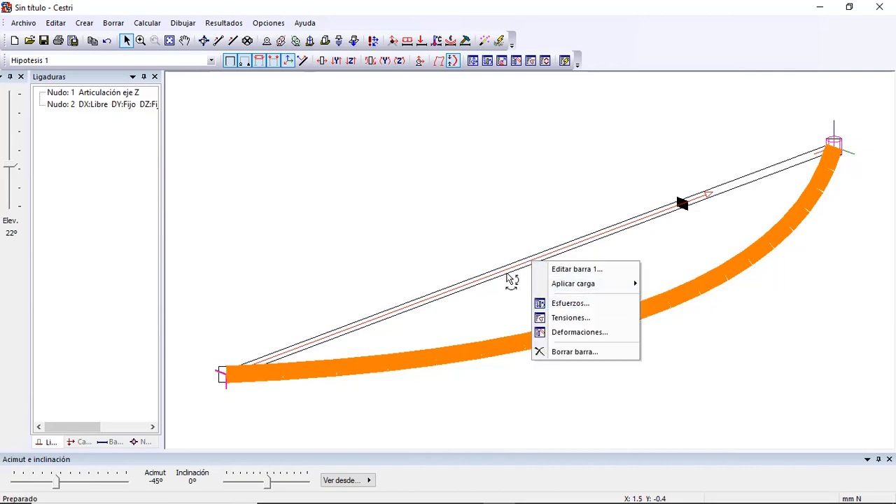
click(581, 353)
click(432, 287)
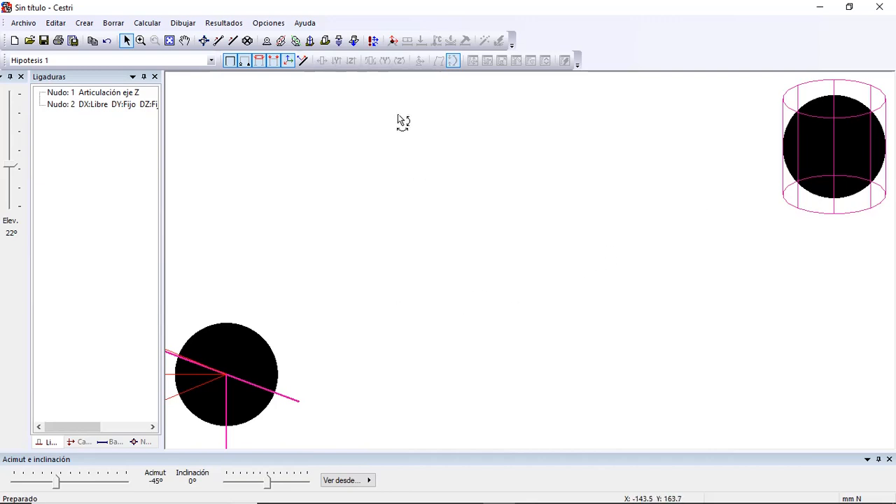
Step: Create a node on the column axis at X = 250, Y = 0, Z = 0
click(96, 25)
click(102, 37)
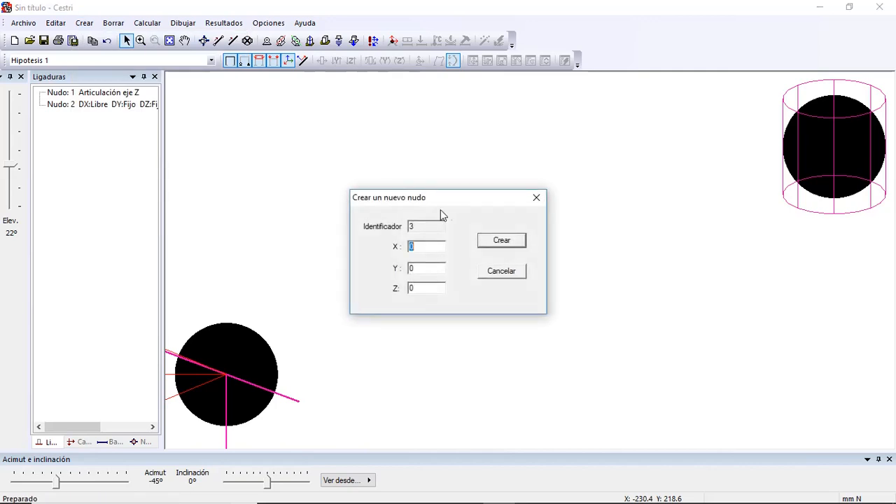
text(250)
click(516, 242)
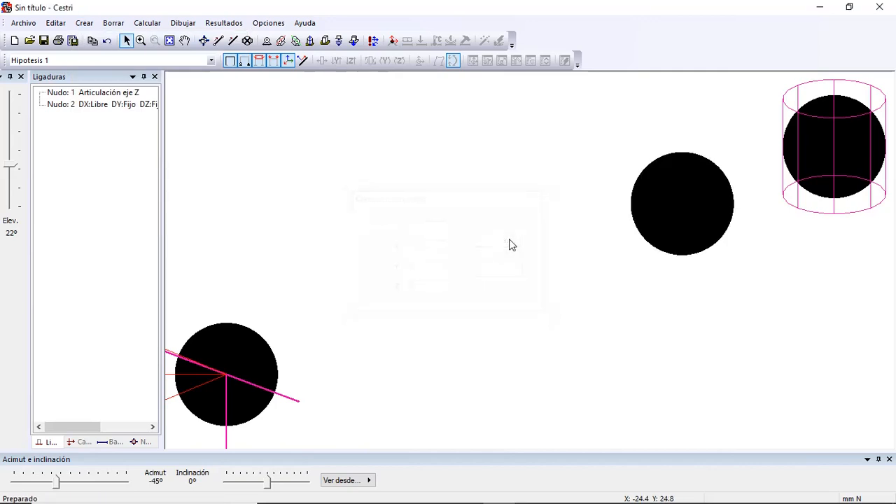
Step: Try to create the column's midpoint node from its coordinates
click(84, 22)
click(84, 37)
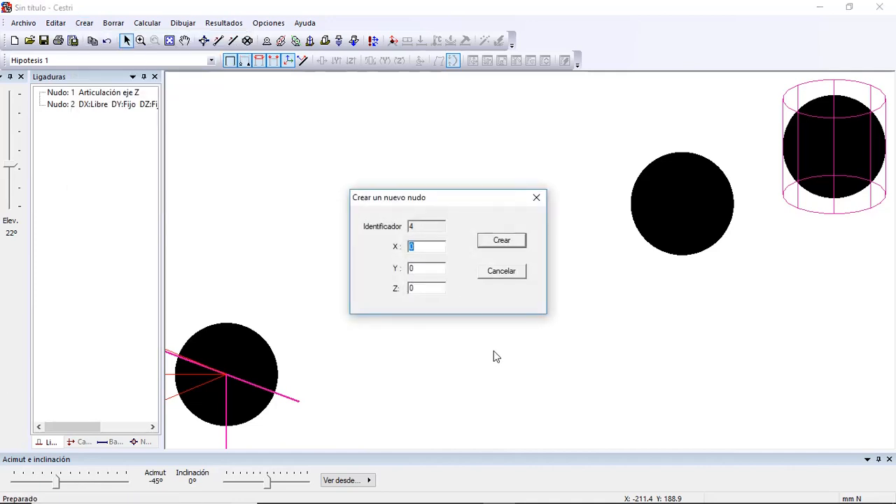
key(Tab)
text(5000)
key(Return)
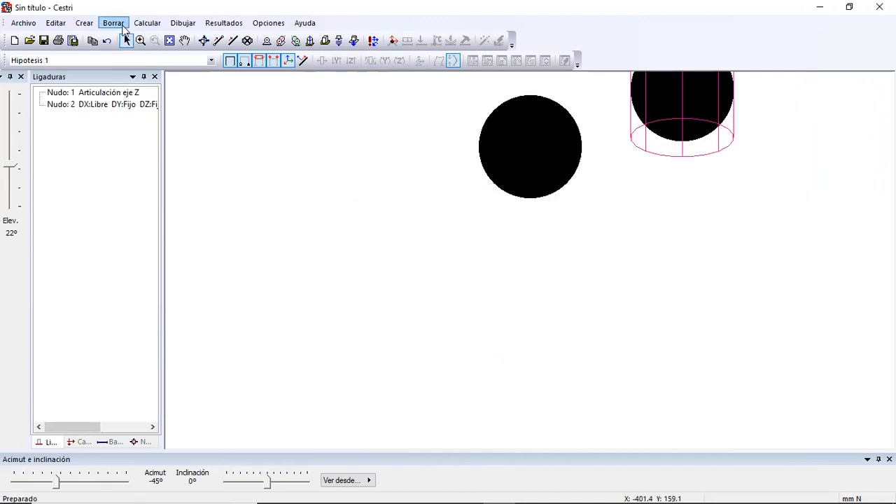
Step: Create a node at X = 500 and another at three quarters of the column's length, both with Y = 0 and Z = 0
click(84, 22)
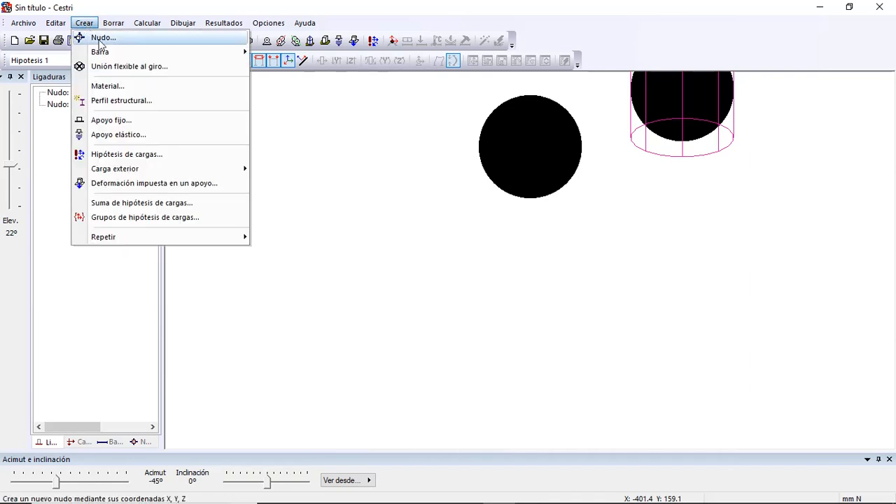
click(98, 36)
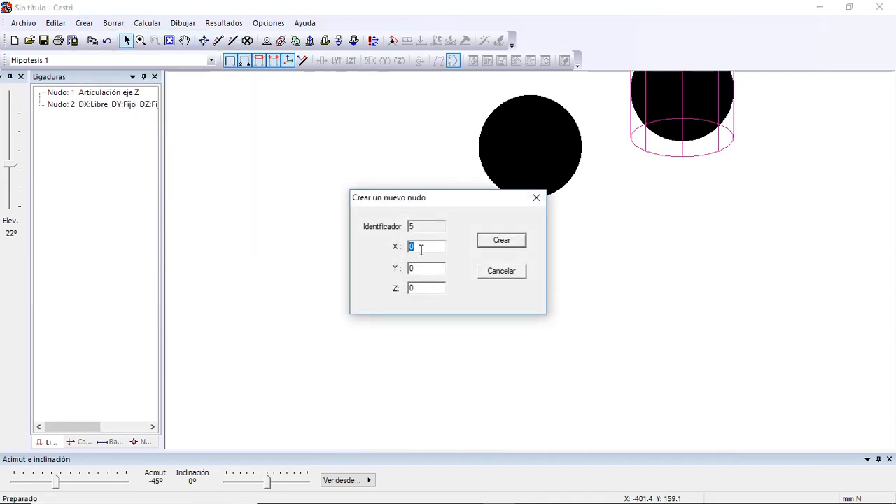
click(502, 241)
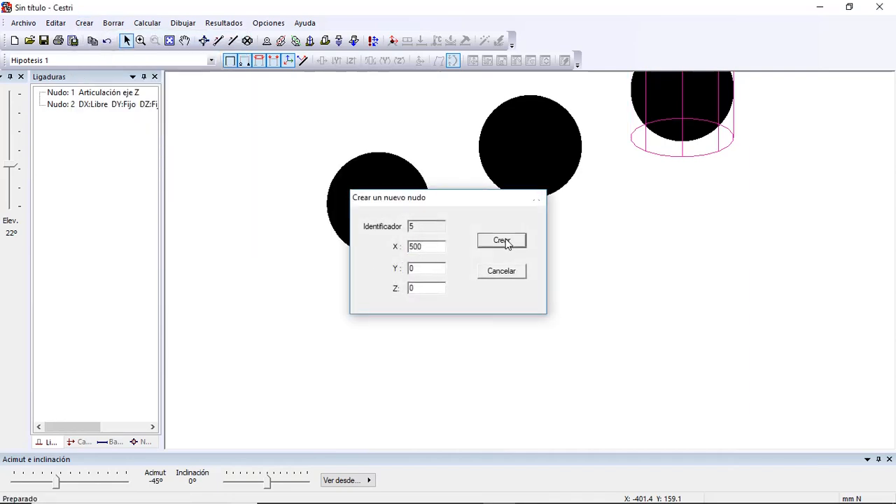
click(87, 27)
mouse_move(91, 55)
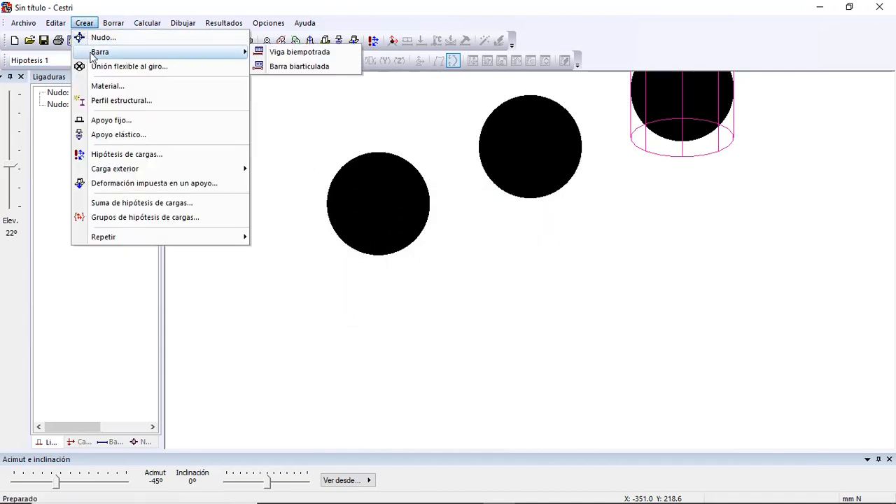
click(99, 37)
click(426, 268)
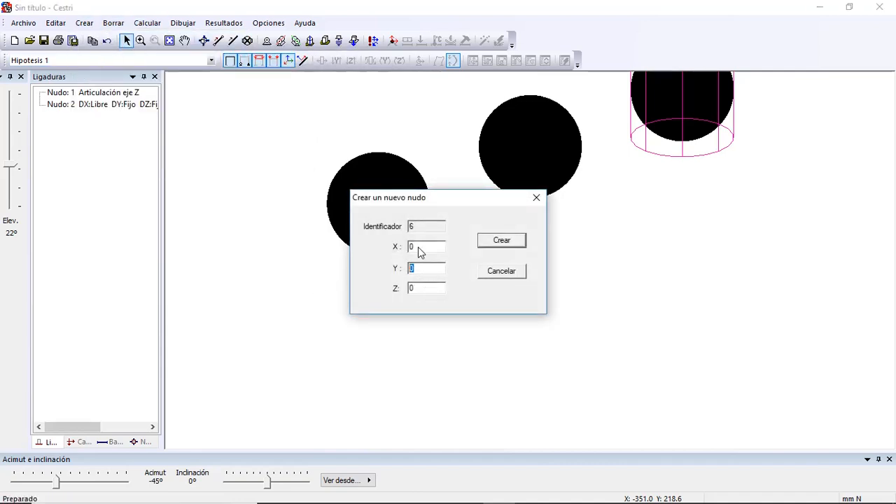
click(412, 245)
click(520, 245)
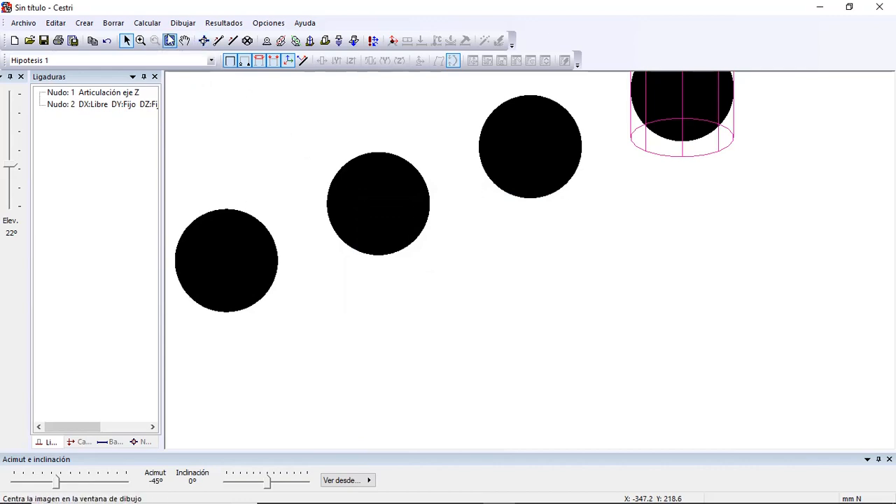
Step: Connect the five column nodes consecutively with four 12x18 bars, from the origin to the node at X = 1000
click(233, 40)
click(524, 93)
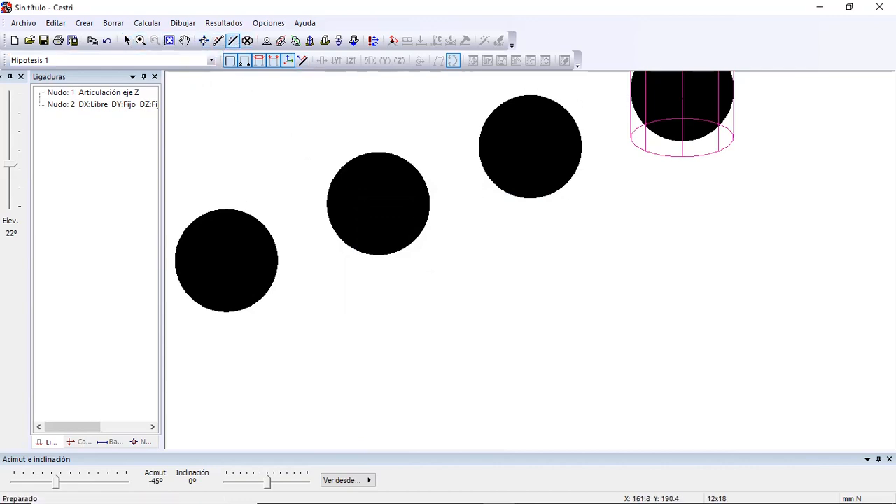
click(672, 94)
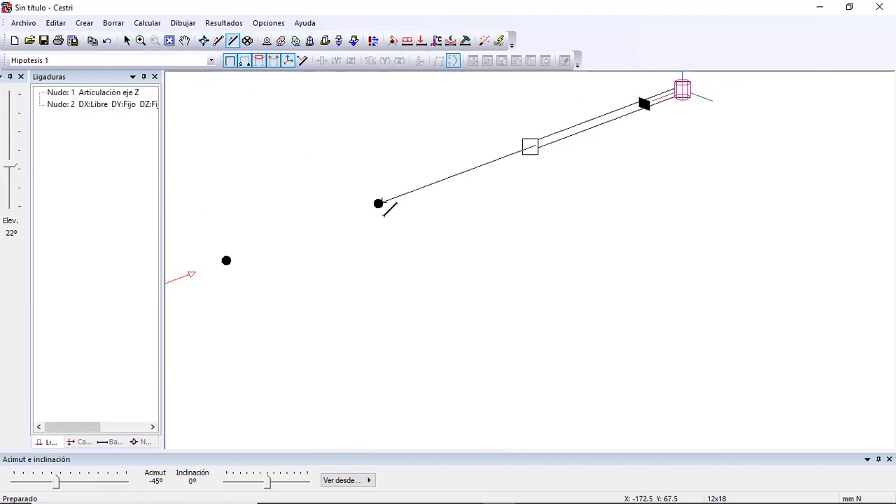
click(378, 203)
click(226, 261)
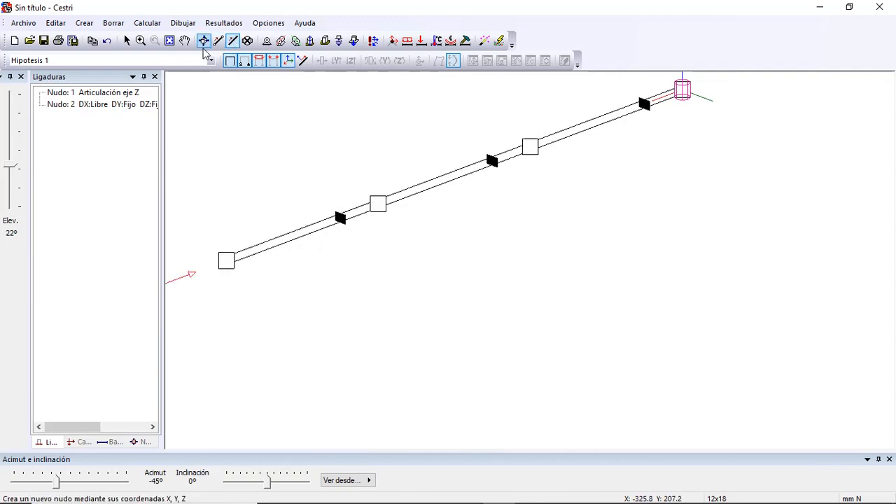
click(186, 42)
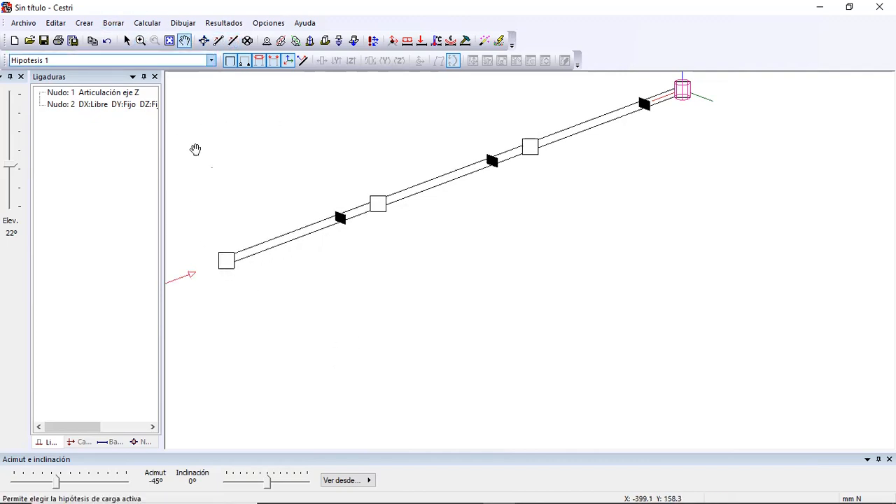
drag(196, 148, 342, 117)
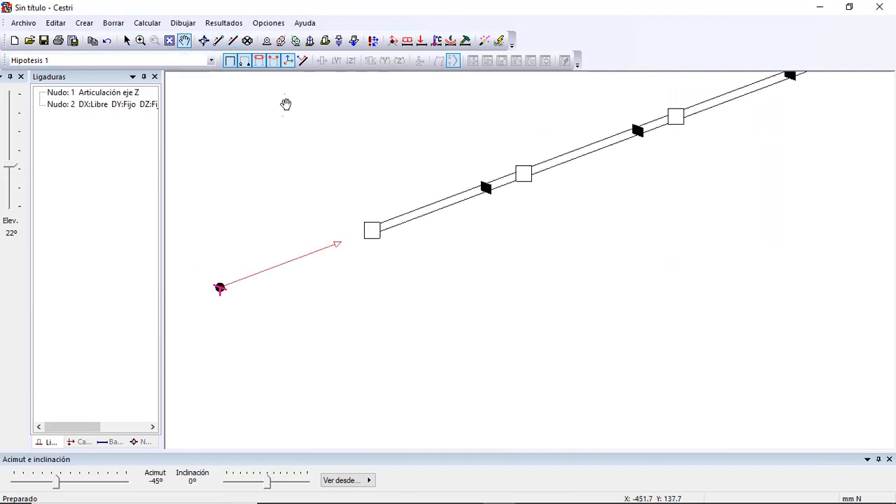
click(233, 41)
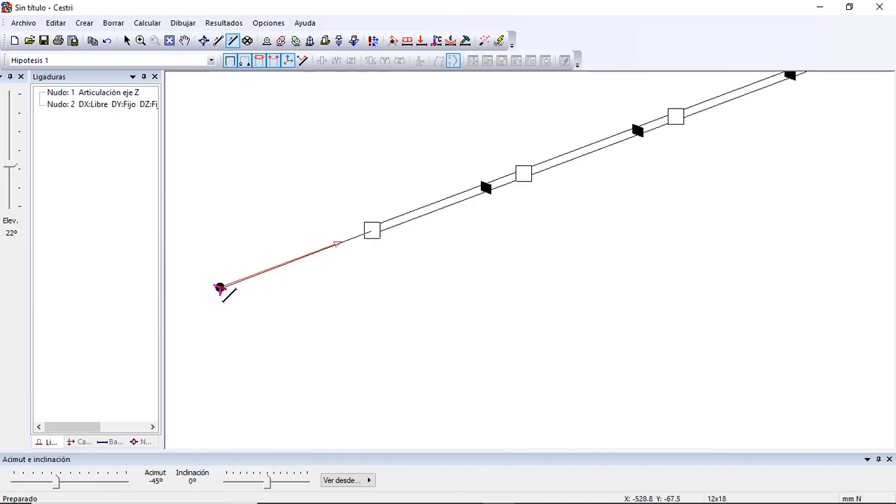
click(220, 289)
Step: Delete the stray unconnected node lying off the column and fit the whole column in the view
click(170, 40)
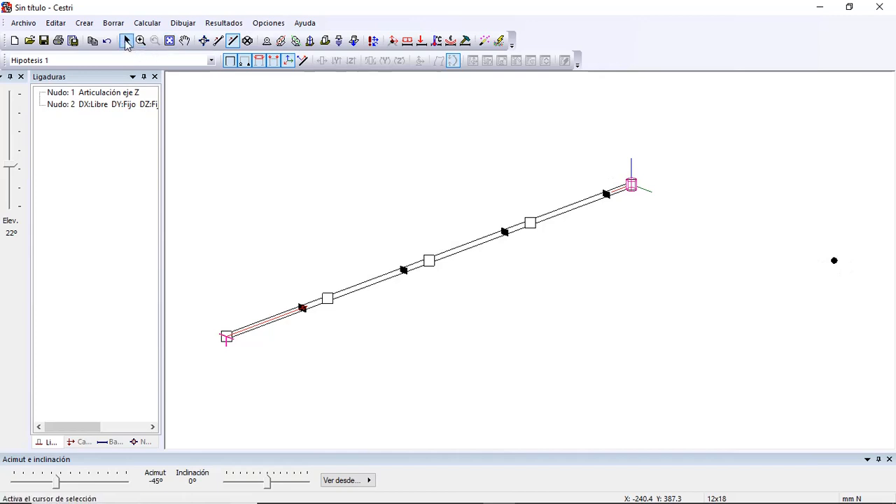
click(127, 41)
right_click(835, 263)
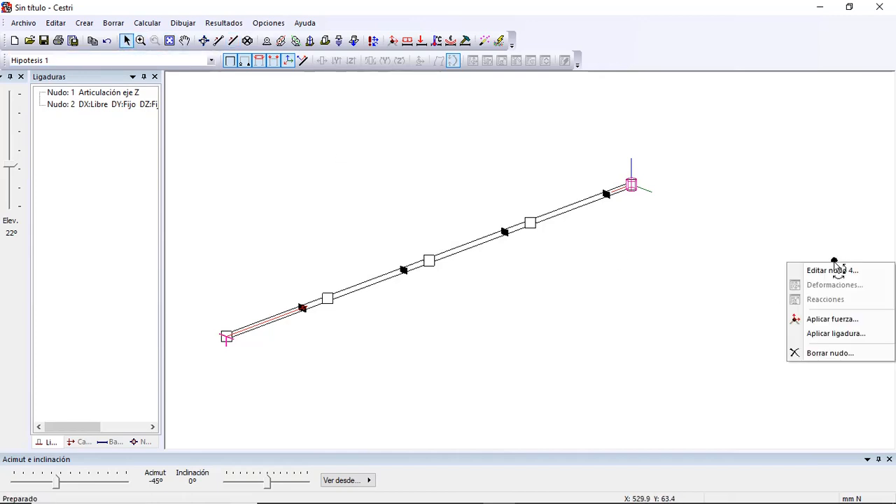
click(836, 353)
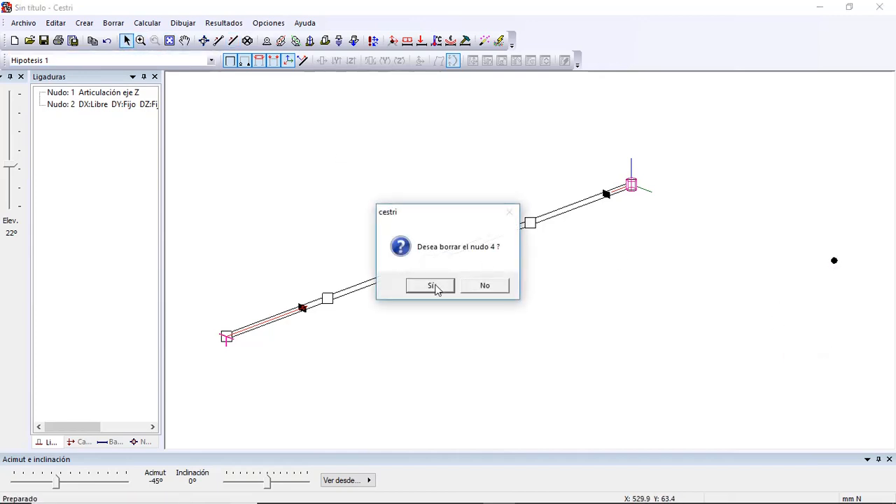
click(433, 287)
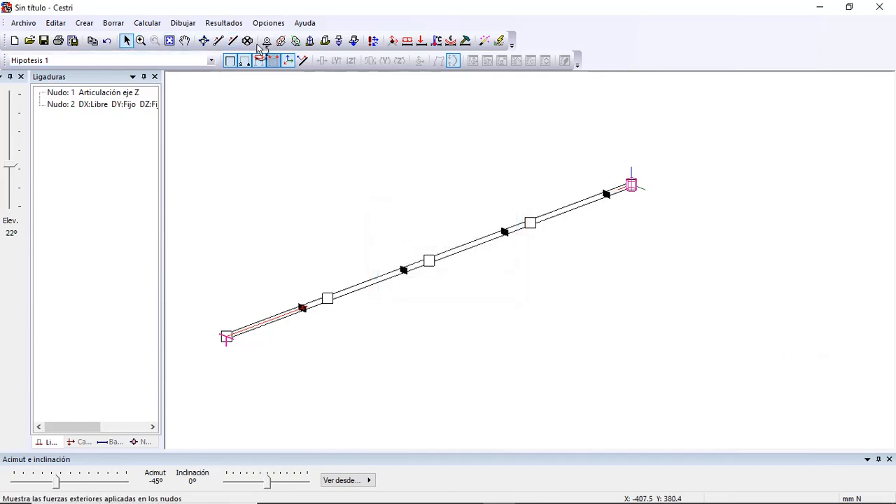
click(169, 40)
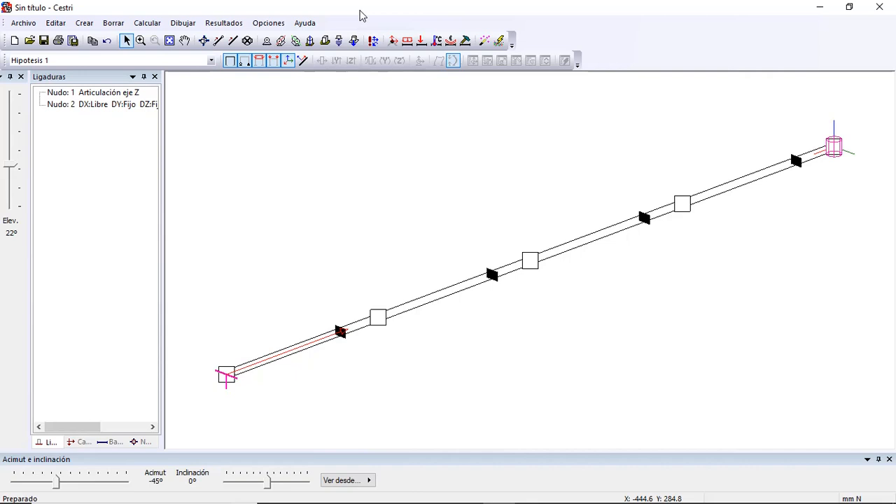
Step: Run the stability calculation on the four-bar column and check the critical load ratio for Hipotesis 1
click(500, 40)
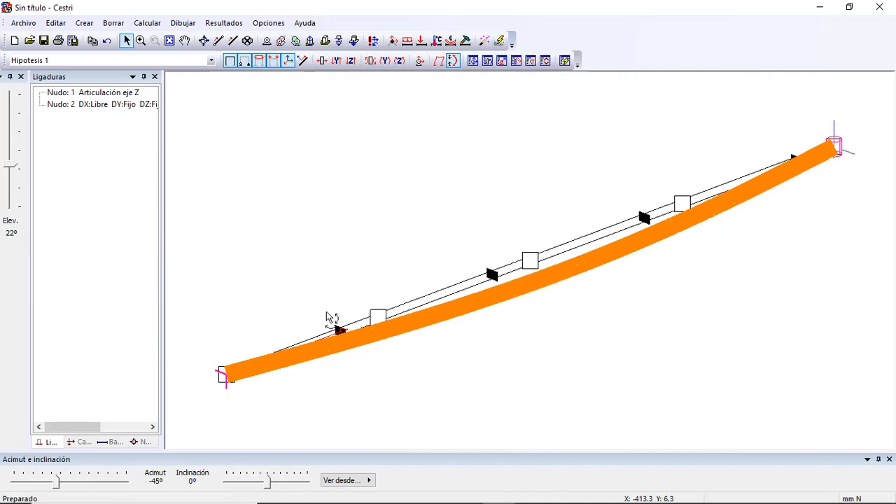
click(564, 61)
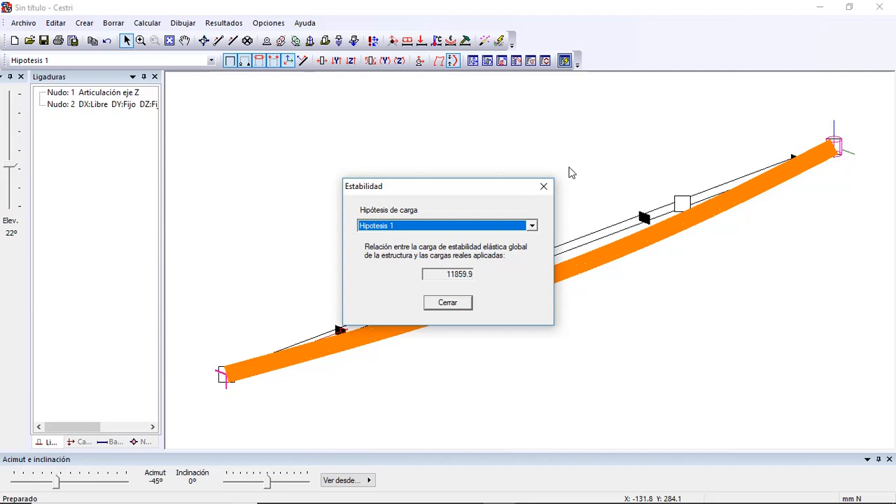
click(456, 310)
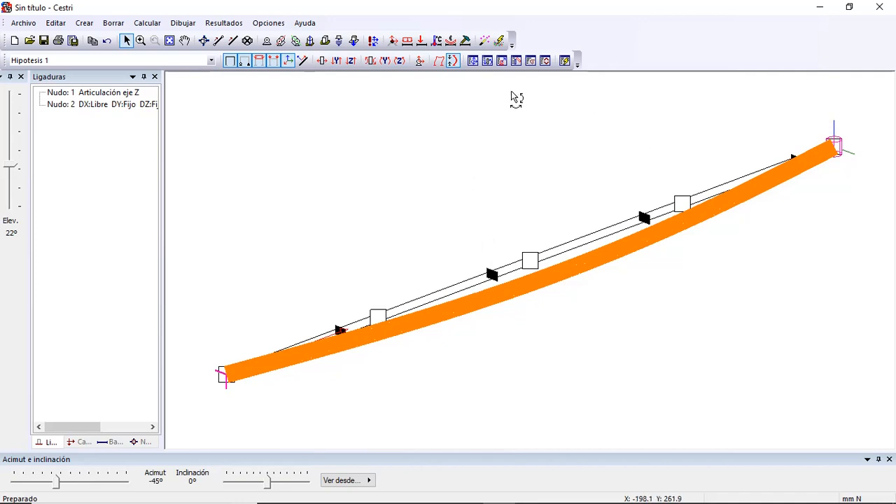
Step: Delete the supports at both ends of the column, nodes 1 and 2
right_click(99, 93)
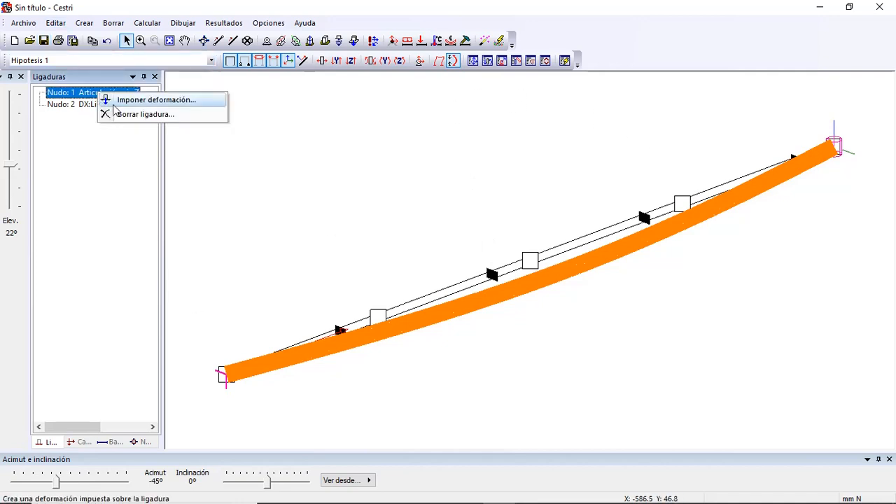
click(127, 113)
click(454, 286)
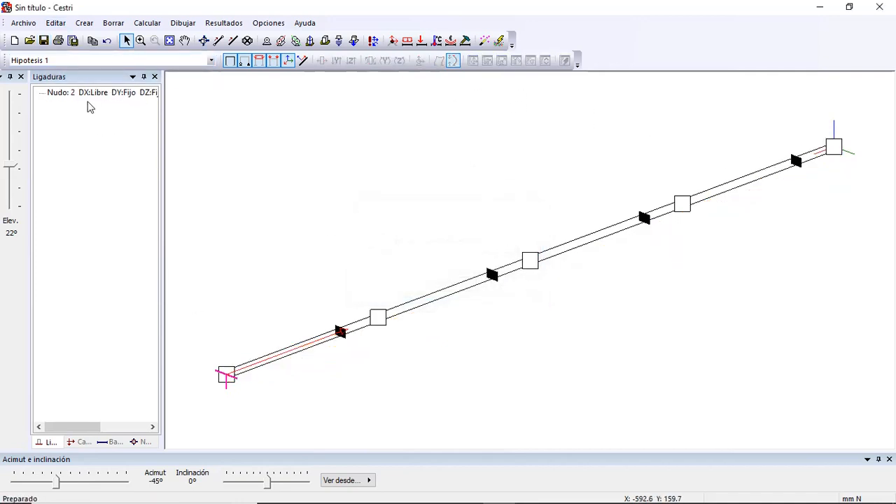
right_click(98, 93)
click(117, 116)
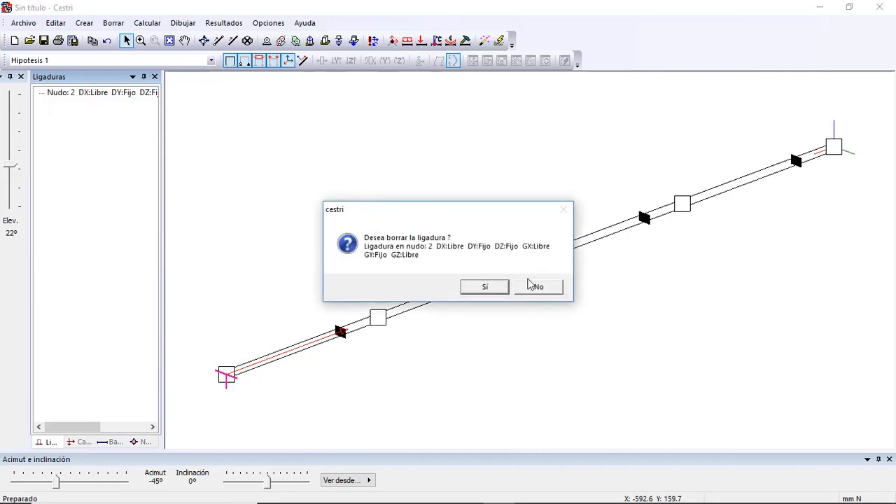
click(500, 288)
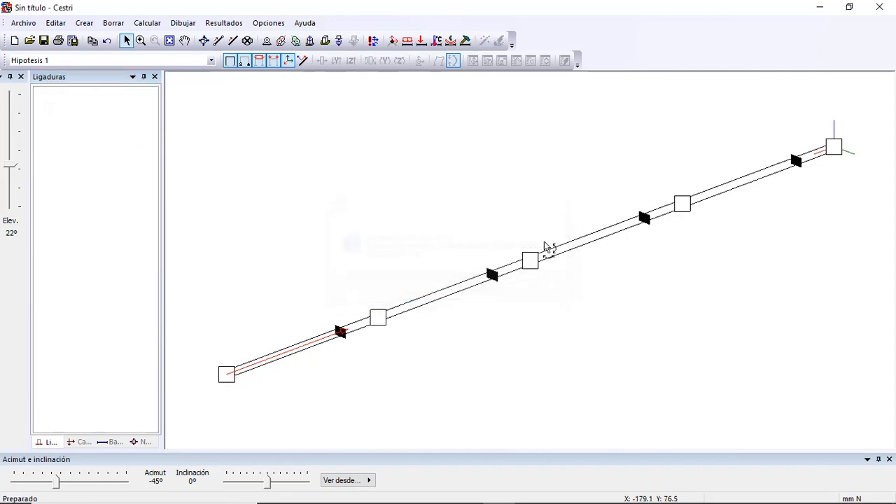
Step: Apply a full XYZ fixed support (Empotramiento XYZ) to the column's origin node
click(325, 40)
click(853, 158)
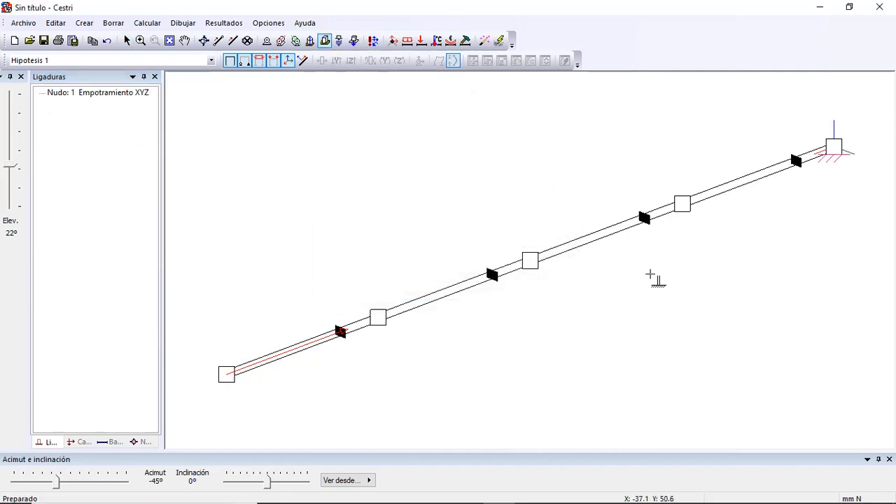
click(126, 40)
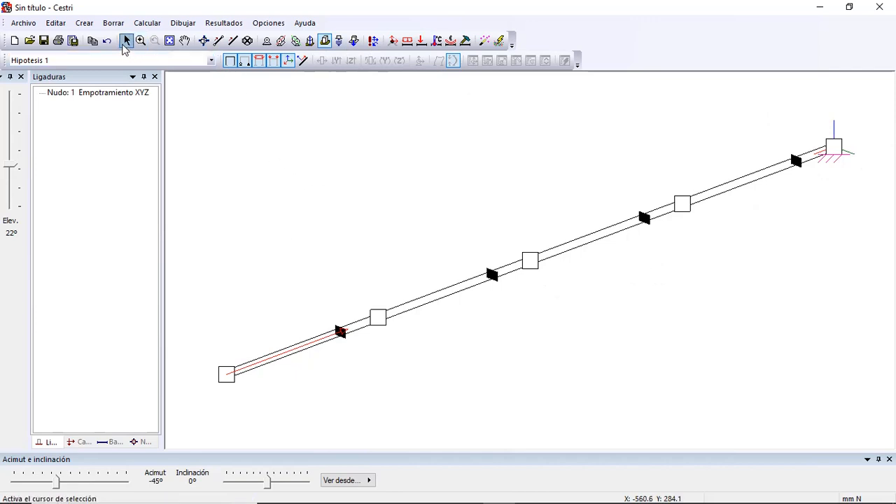
Step: Add a support at the X = 1000 node with Y and Z displacements and all three rotations fixed, leaving X displacement free
right_click(227, 376)
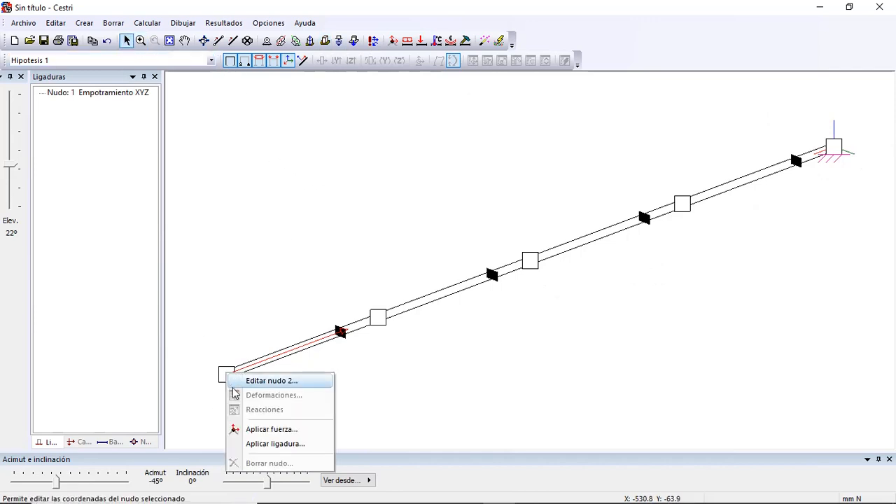
click(261, 445)
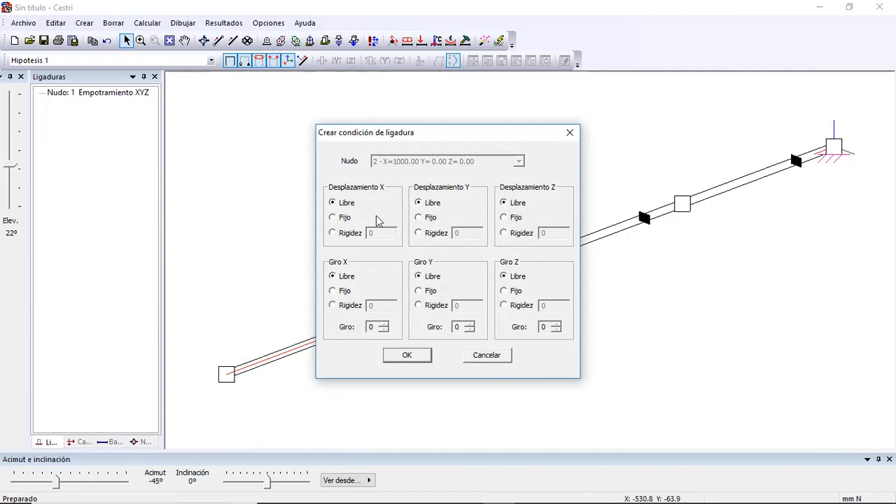
click(422, 218)
click(504, 217)
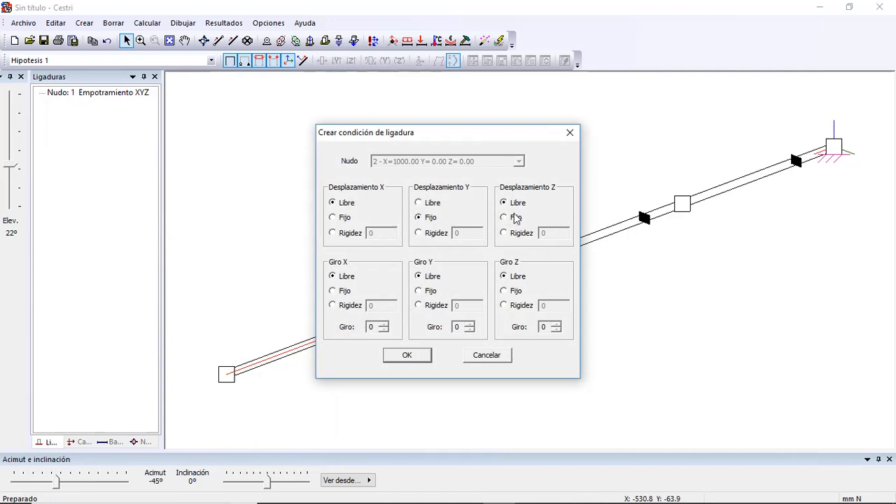
click(513, 290)
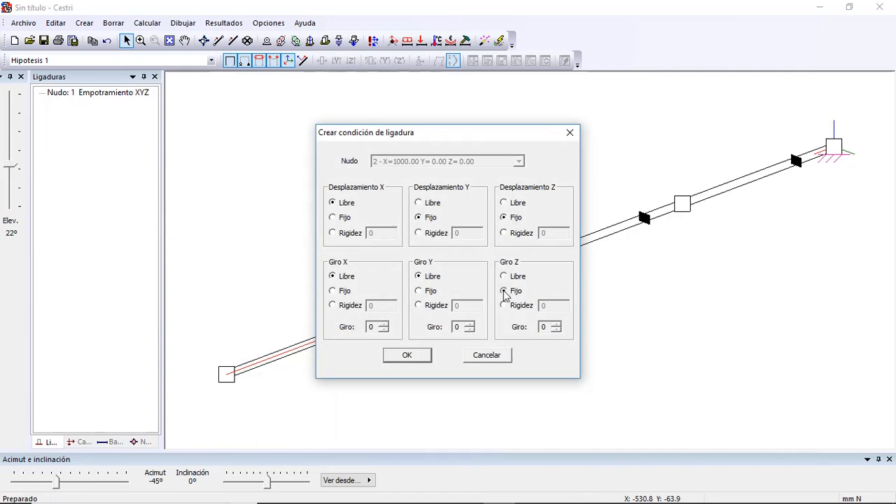
click(438, 290)
click(345, 290)
click(407, 355)
Step: Calculate the fixed-end column's stability, view the buckled shape from the +Y axis, and check the critical load ratio for Hipotesis 1
click(500, 40)
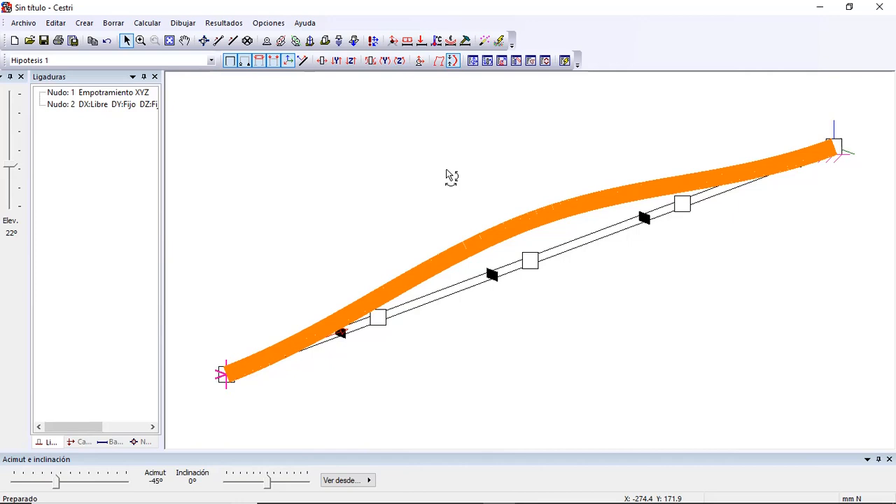
click(370, 481)
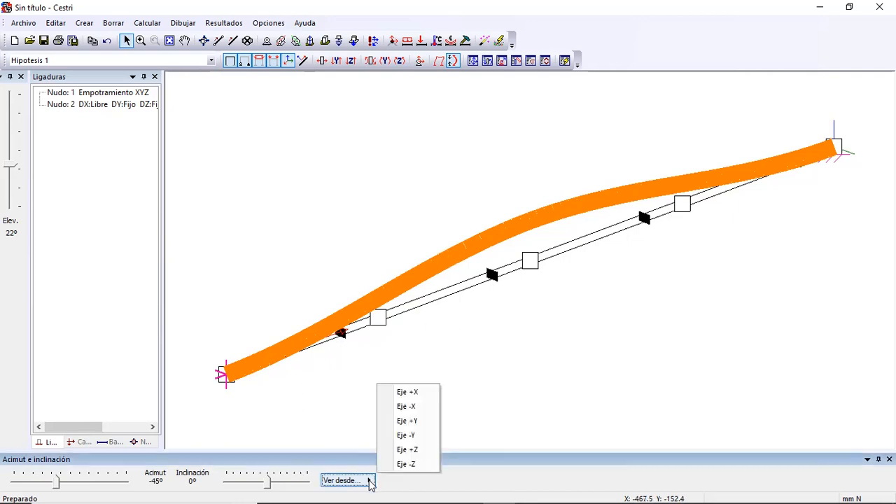
click(398, 422)
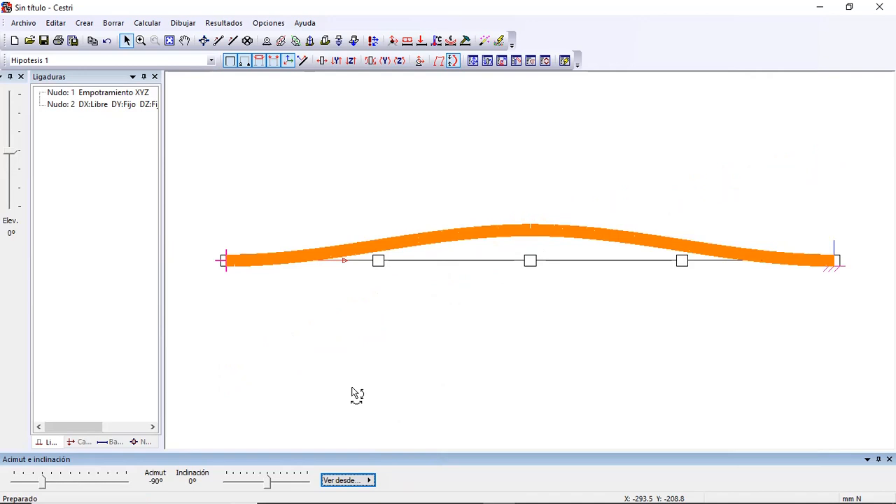
click(564, 61)
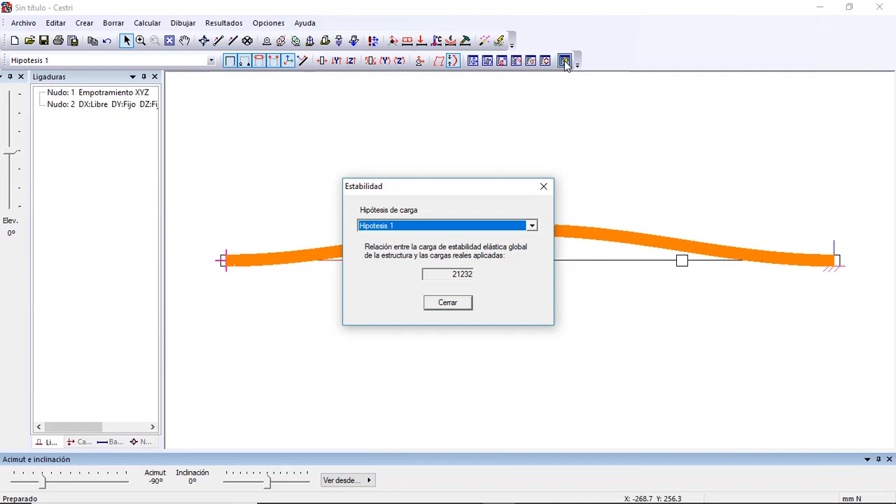
click(446, 305)
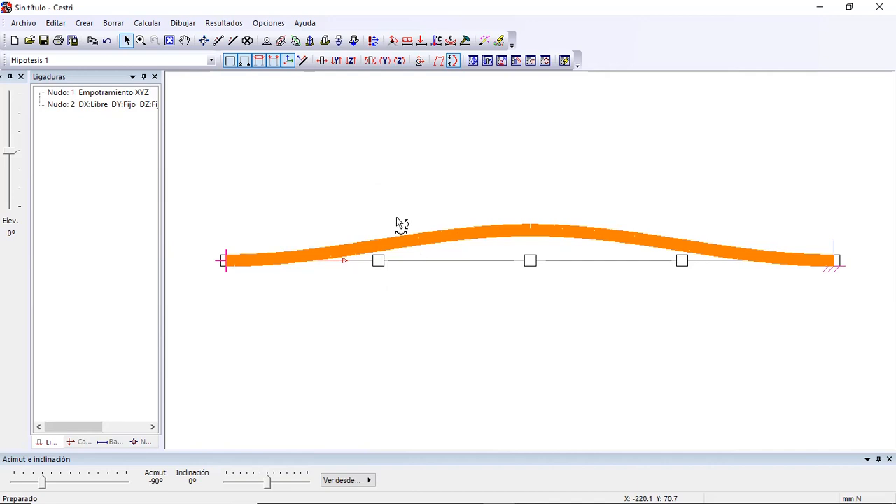
Step: Switch to Firefox and open the "Ficheros práctica de pandeo" folder on the Moodle course page
mouse_move(480, 500)
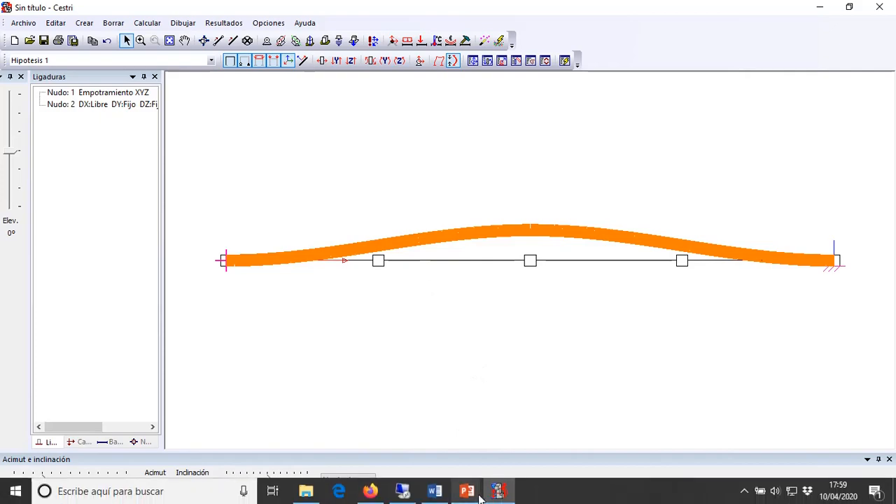
click(371, 491)
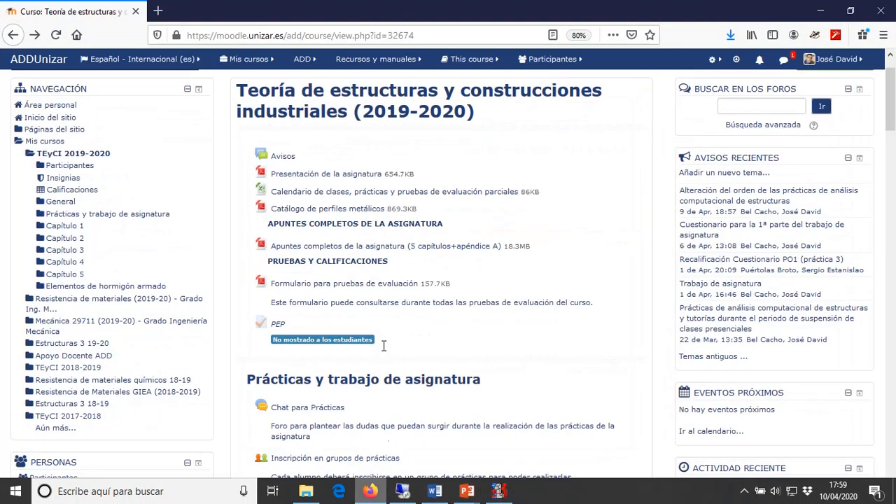
scroll(451, 301, down, 10)
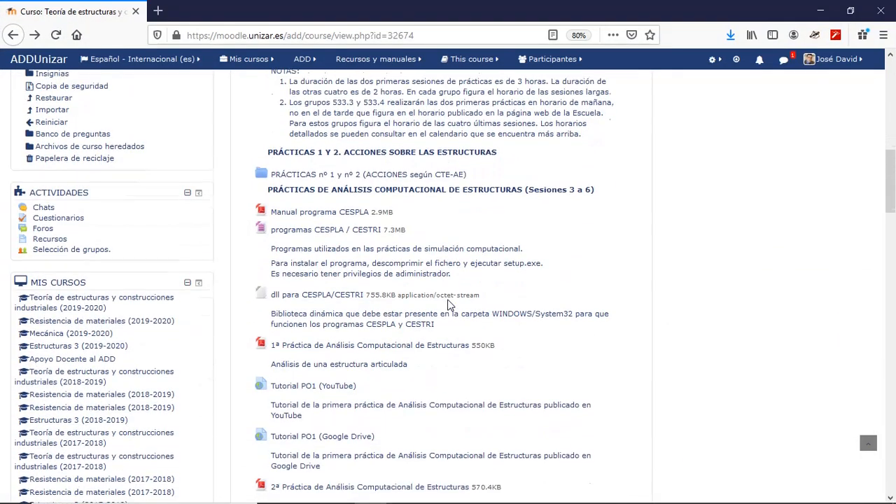
scroll(451, 306, down, 6)
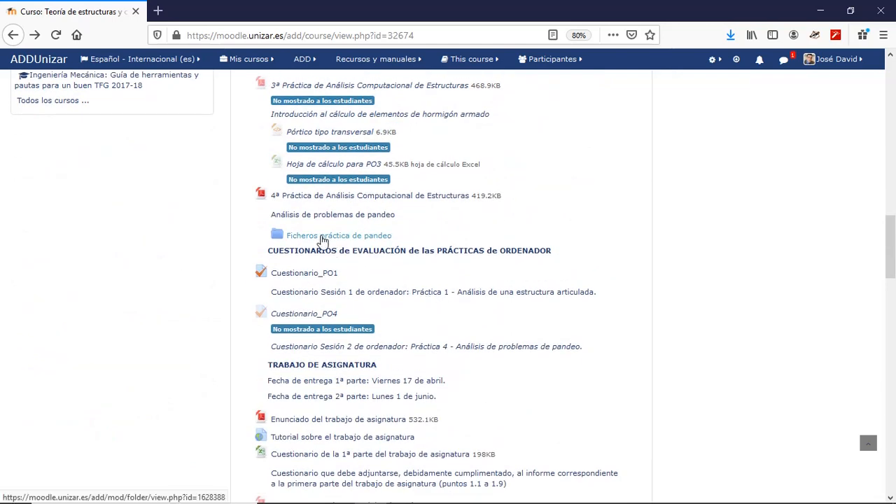
click(323, 237)
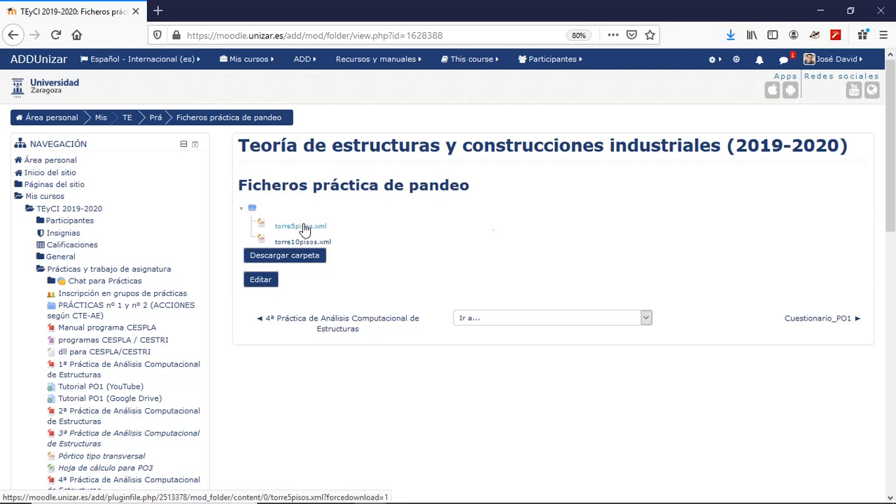
Step: Save torre5pisos.xml and torre10pisos.xml to the Descargas folder, then return to Cestri
right_click(305, 231)
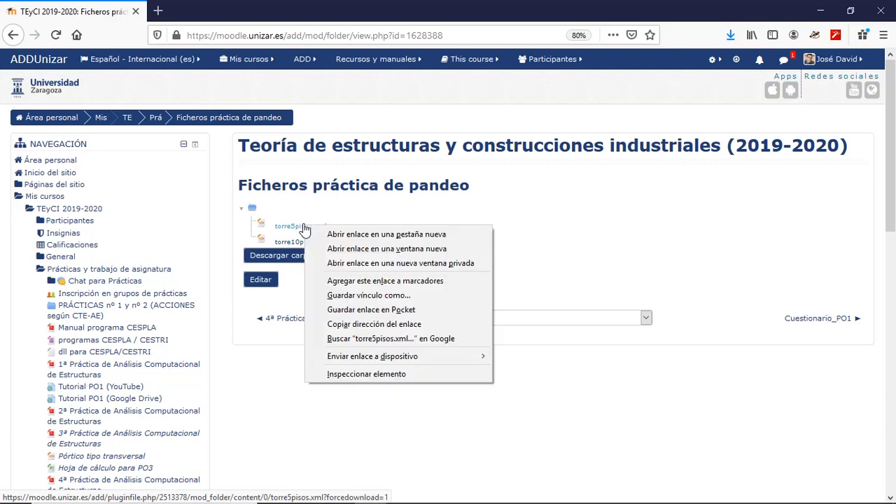
click(357, 296)
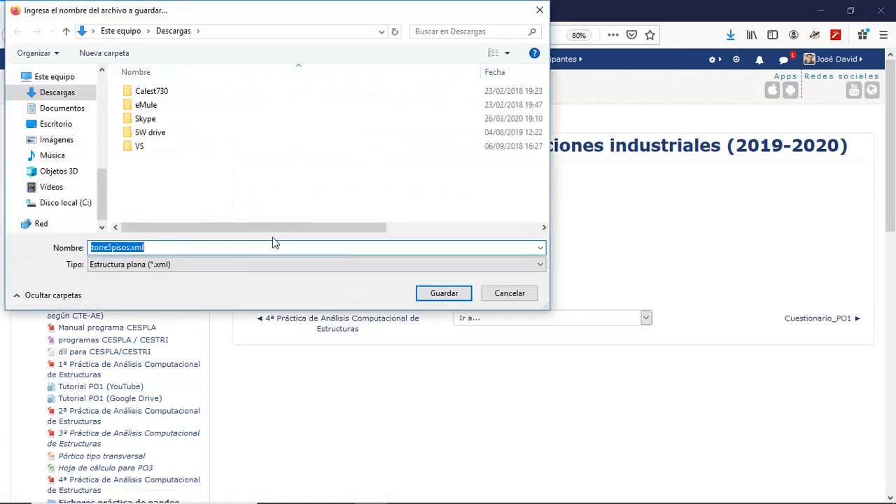
click(436, 293)
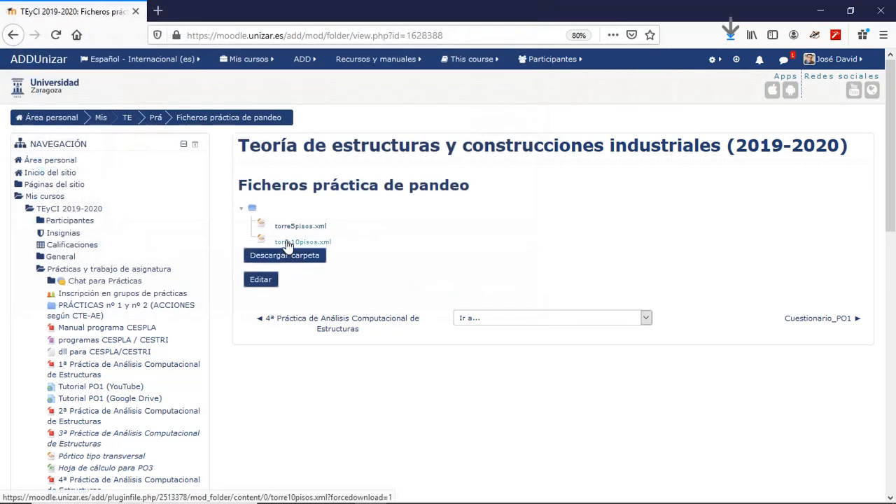
right_click(287, 243)
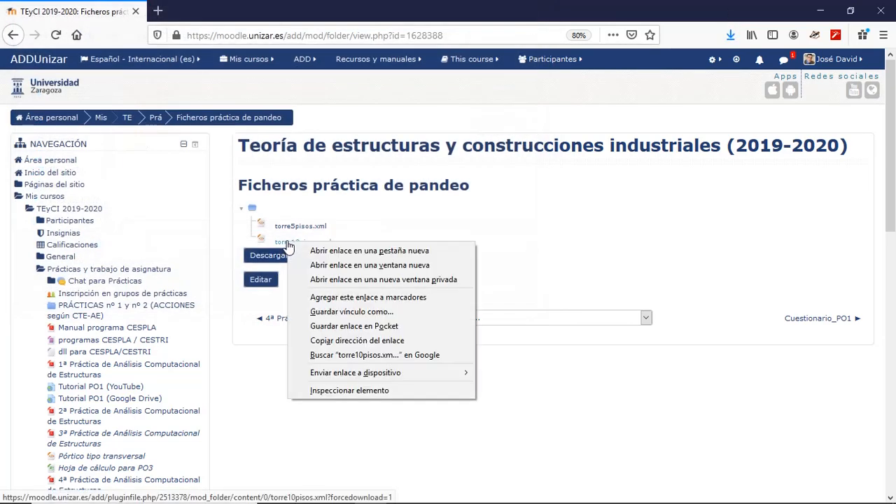
click(351, 312)
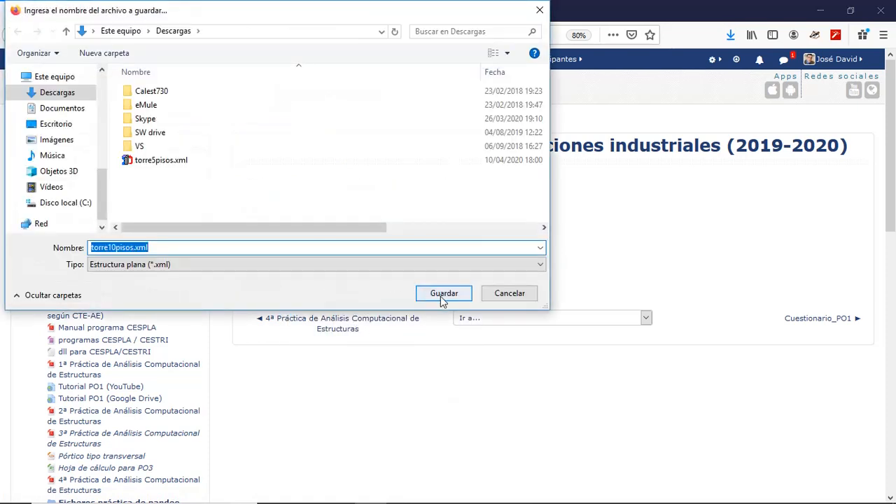
click(443, 298)
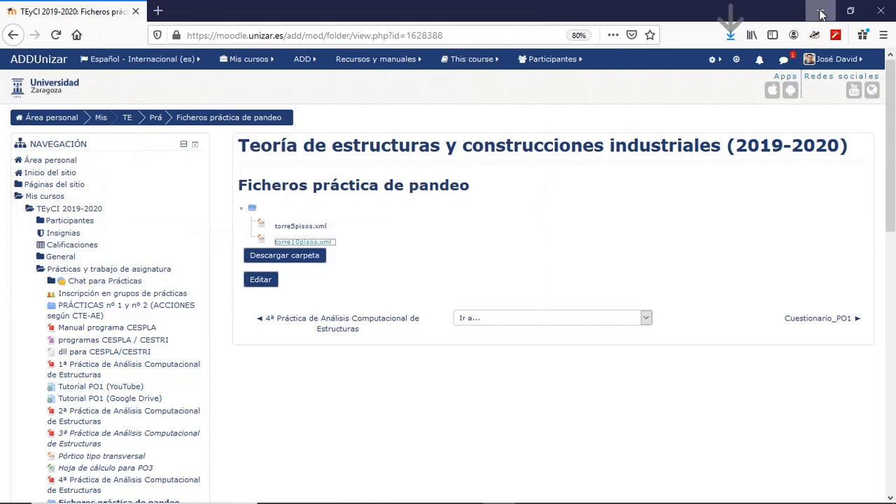
click(824, 12)
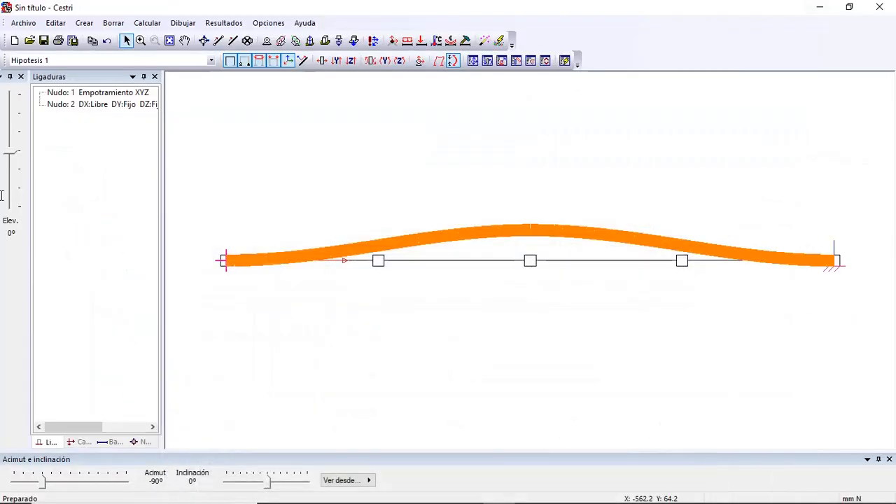
Step: Open torre5pisos.xml from the Descargas folder, discarding the changes to the untitled column model
click(29, 40)
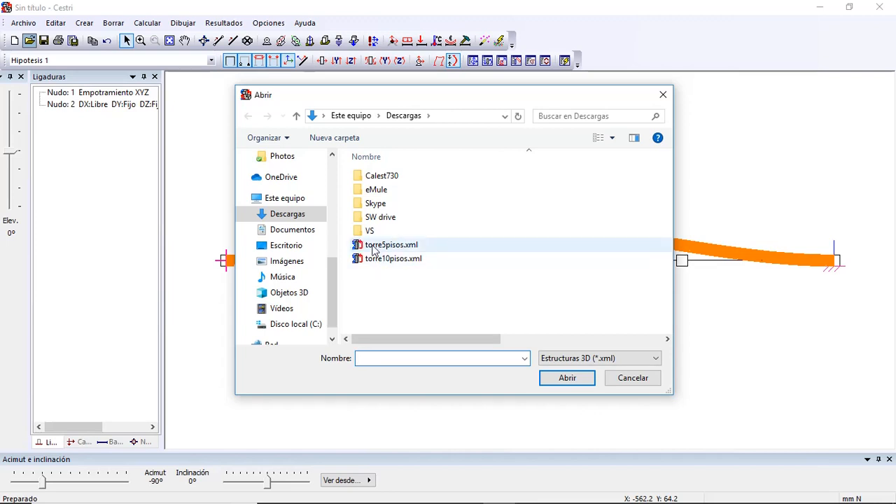
click(374, 249)
click(568, 379)
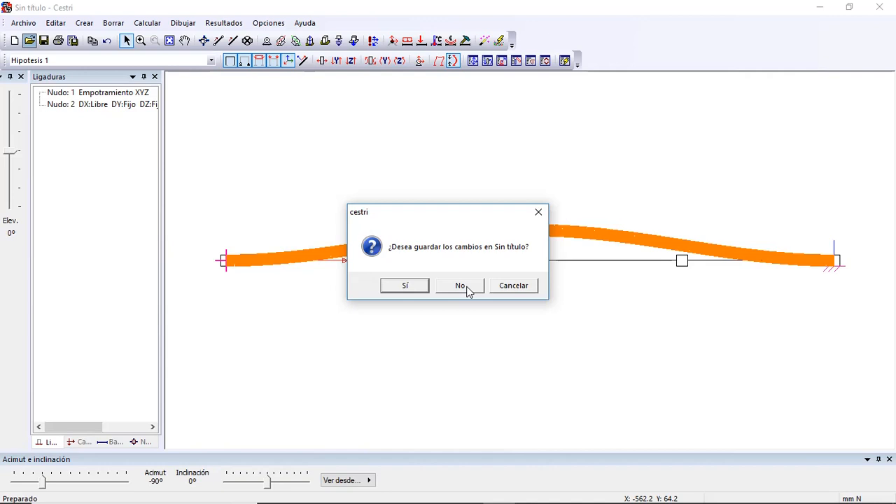
click(467, 287)
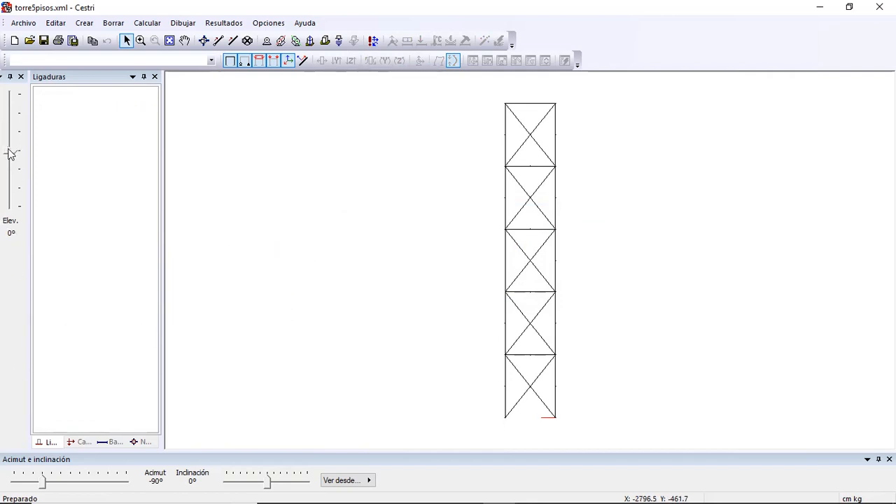
Step: Rotate the view of the tower to an elevation of 22° and an azimuth of -45°
mouse_move(10, 154)
mouse_down()
mouse_move(10, 136)
mouse_move(11, 170)
mouse_up()
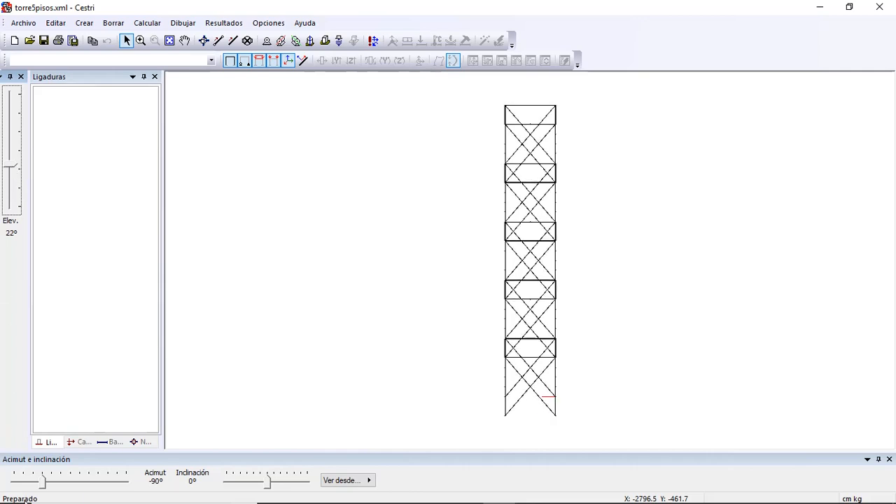
drag(44, 488, 60, 488)
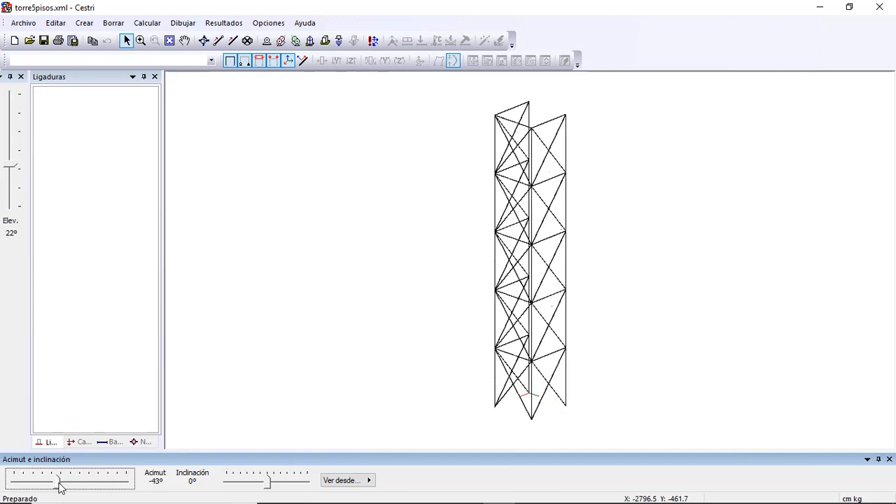
key(Left)
key(Left)
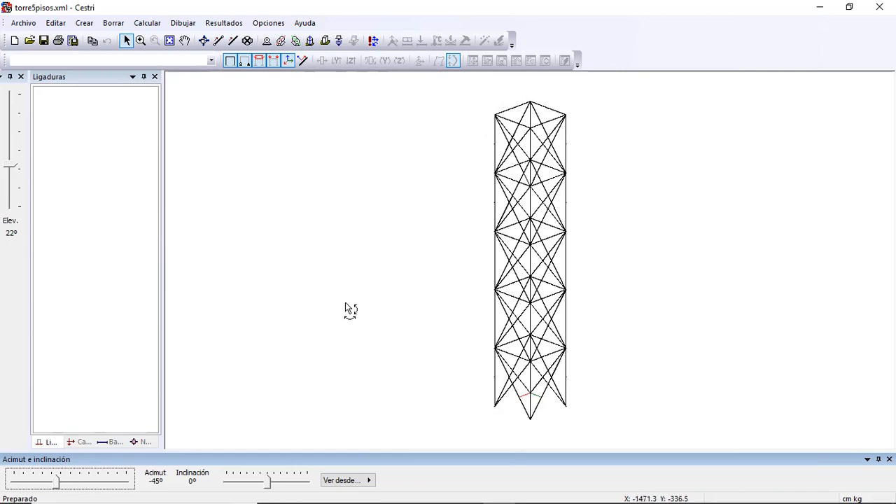
Step: Show the list of the tower's bars, widen it and look through the profile assigned to each bar
click(112, 442)
drag(162, 188, 198, 186)
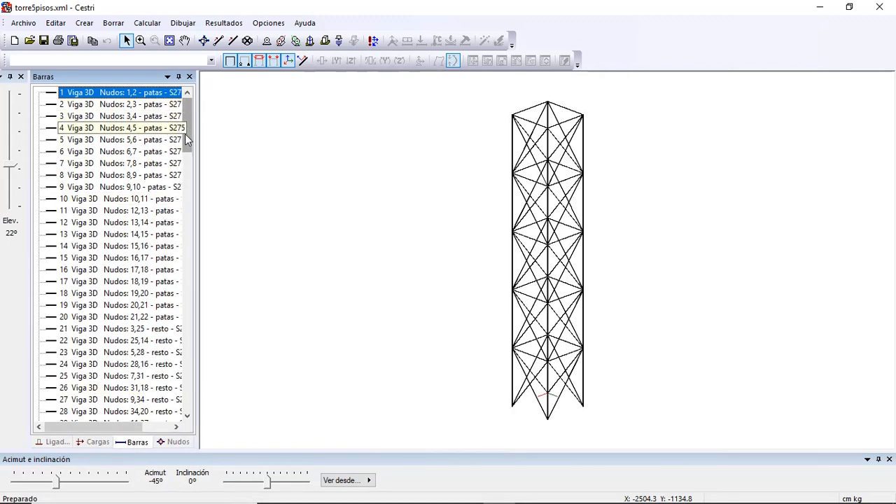
drag(185, 134, 190, 171)
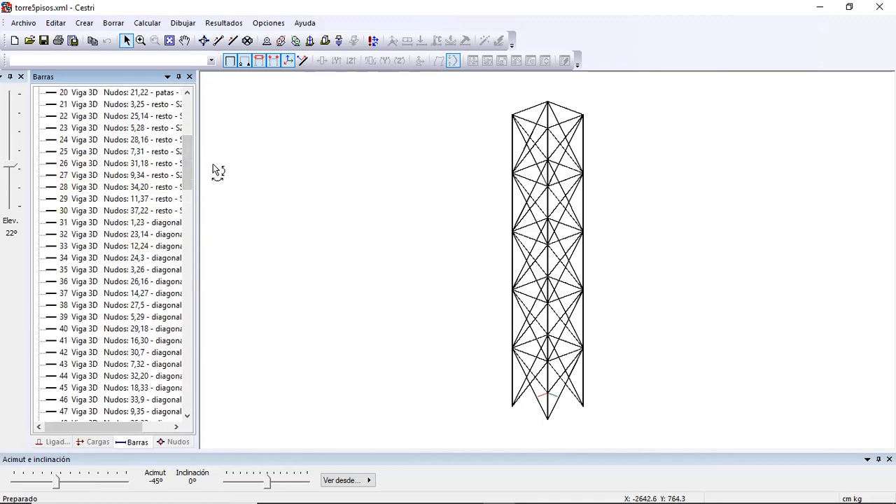
drag(189, 161, 201, 124)
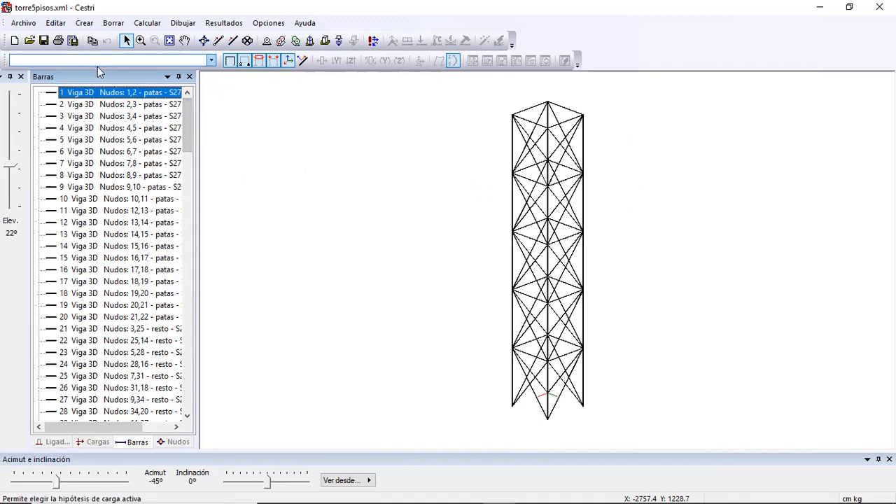
Step: Select the special profile "patas" as the default profile for new bars
click(56, 24)
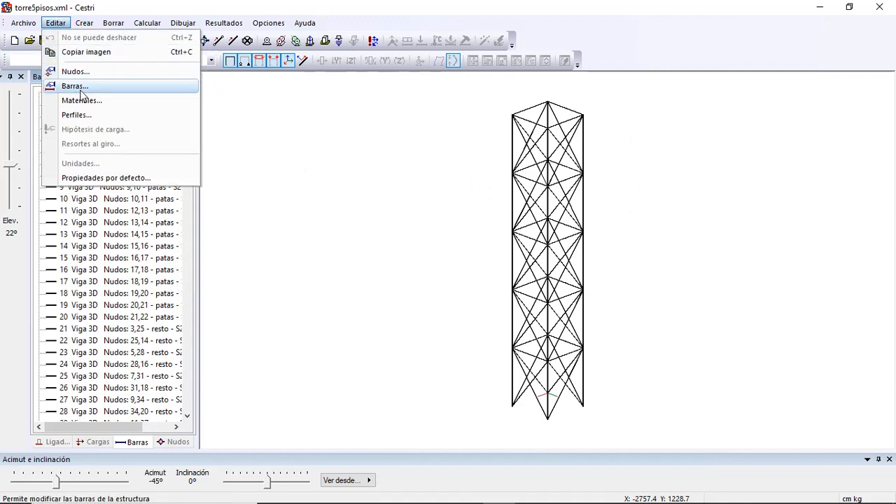
click(84, 115)
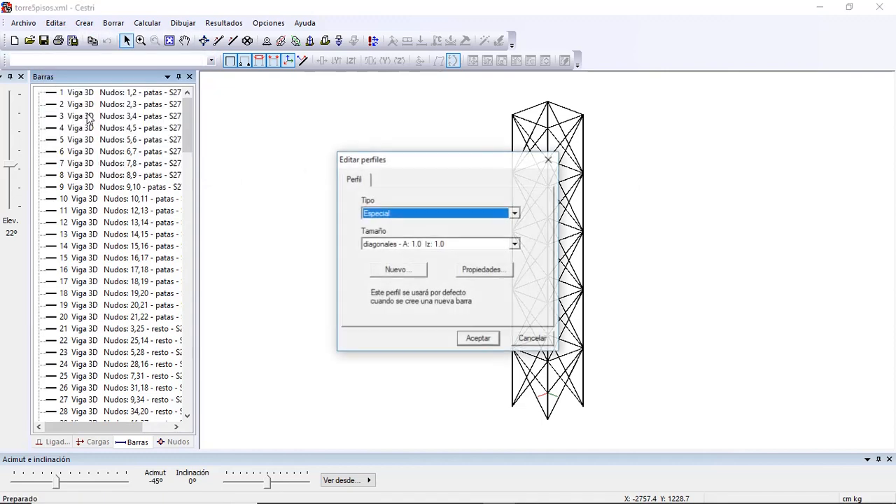
click(515, 245)
click(432, 254)
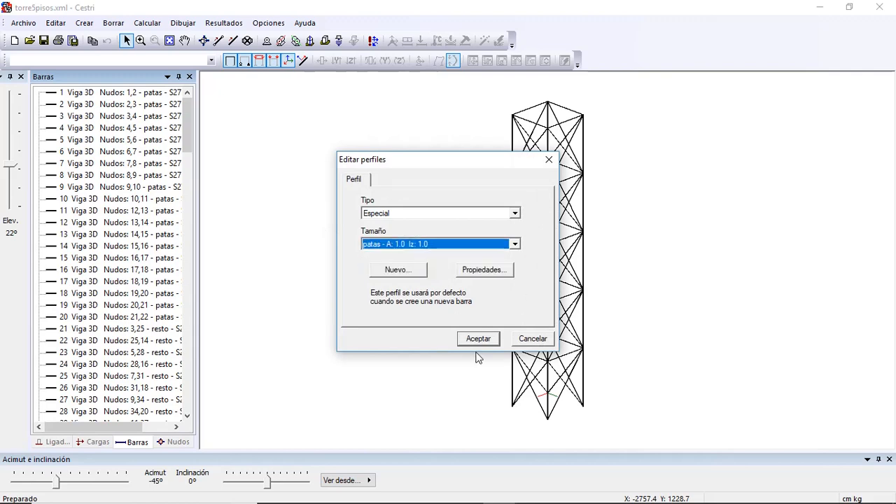
click(478, 339)
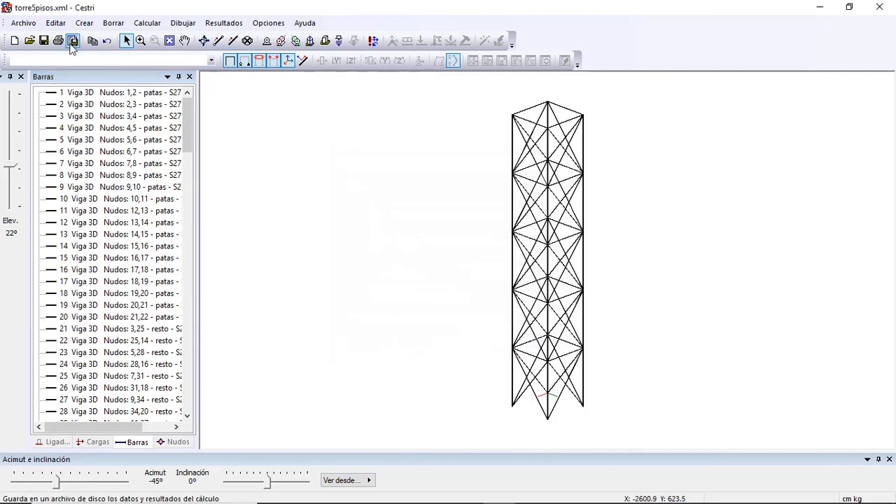
Step: Set the patas profile's area to 40.56, its Y and Z shear areas to 21 and its torsion modulus to 2896.1
click(55, 22)
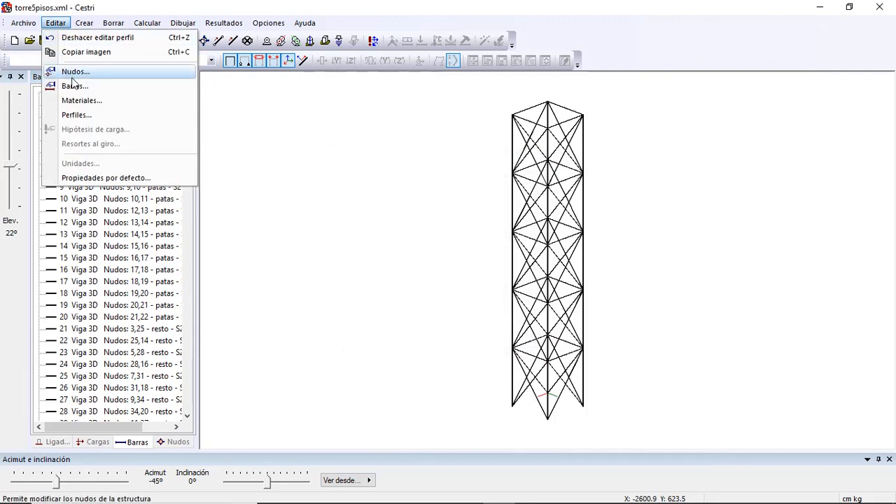
click(81, 115)
click(480, 271)
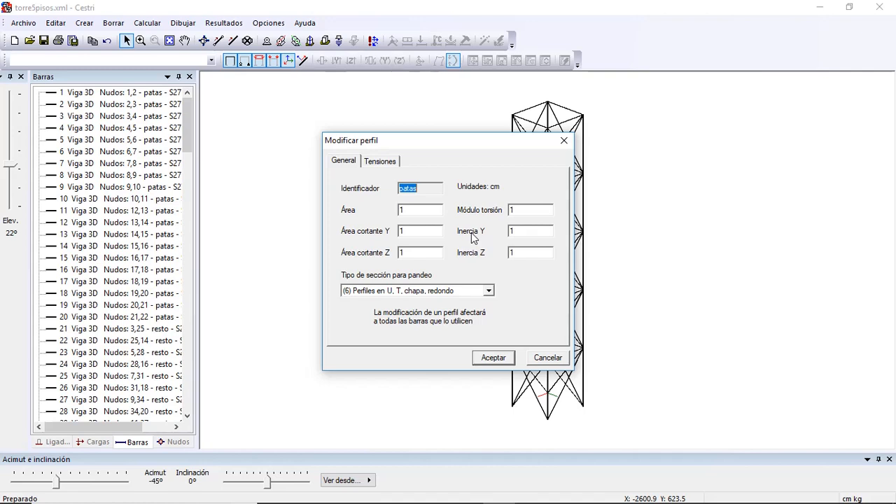
double_click(412, 209)
double_click(412, 234)
double_click(421, 208)
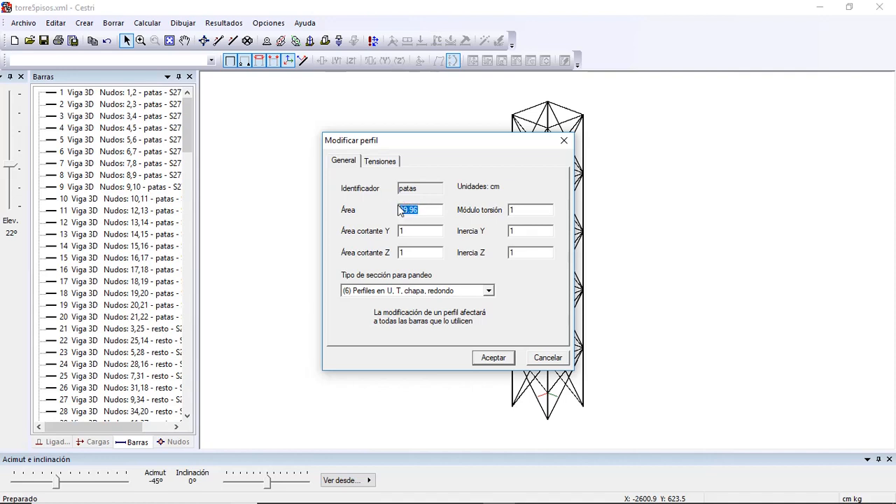
text(10)
key(Tab)
text(21)
key(Tab)
text(21)
key(Tab)
text(2)
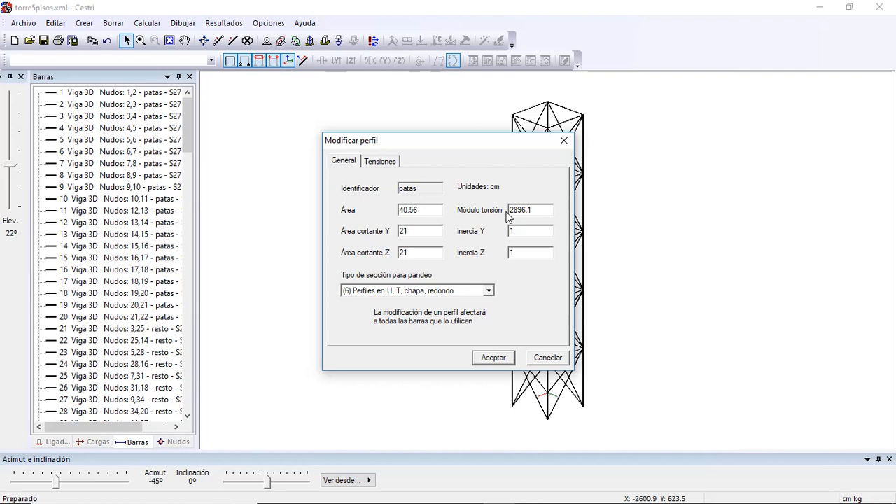
Step: Set the patas profile's Y and Z inertias to 1933.2 and its buckling section type to (3) Tubo laminado en caliente
double_click(512, 231)
double_click(513, 252)
click(489, 290)
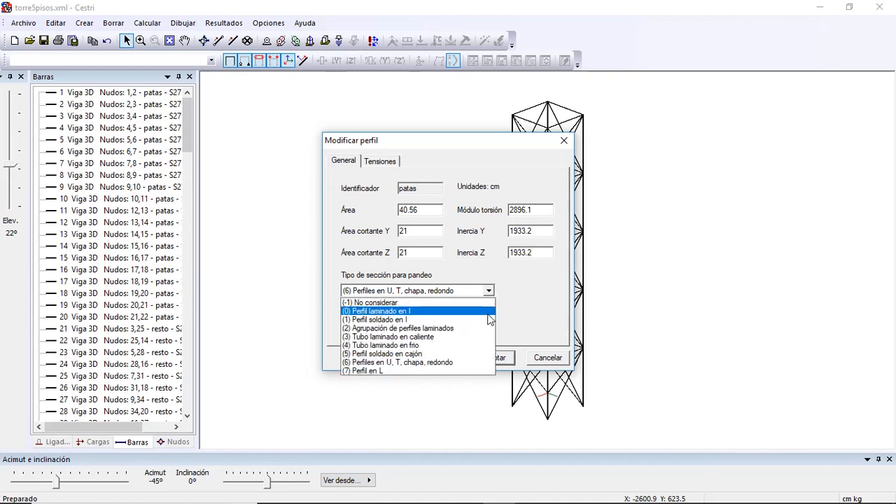
click(448, 337)
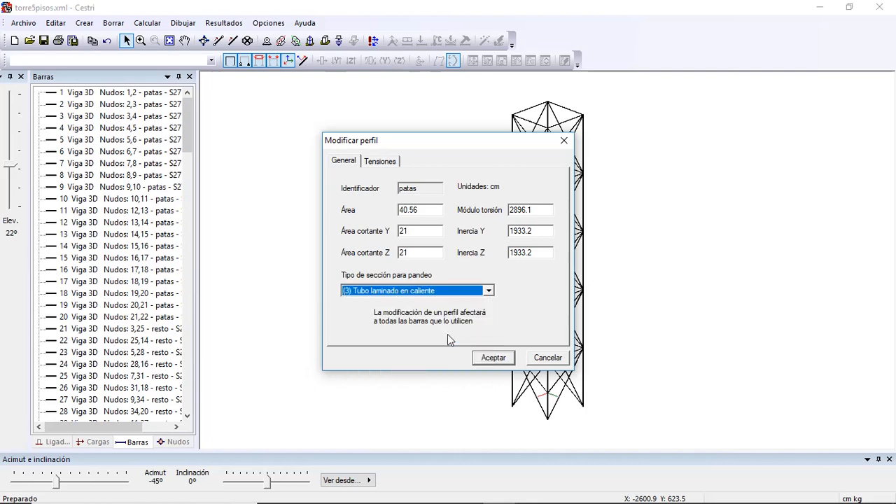
click(492, 358)
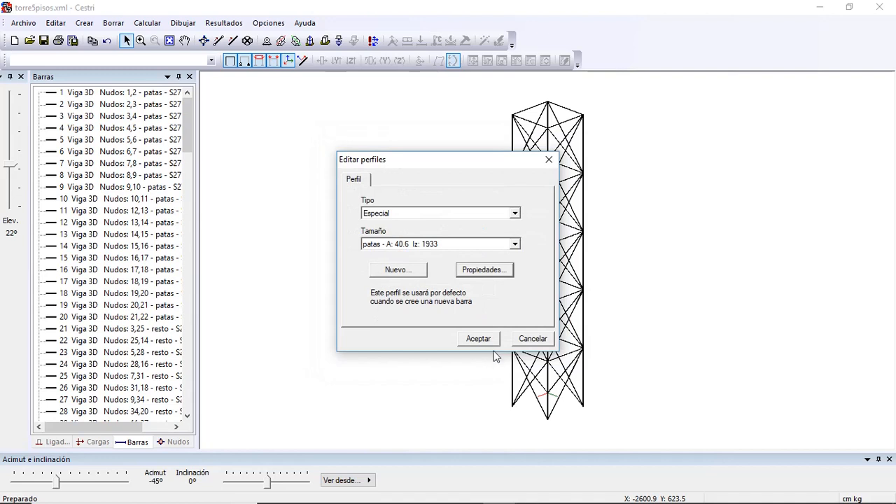
click(483, 341)
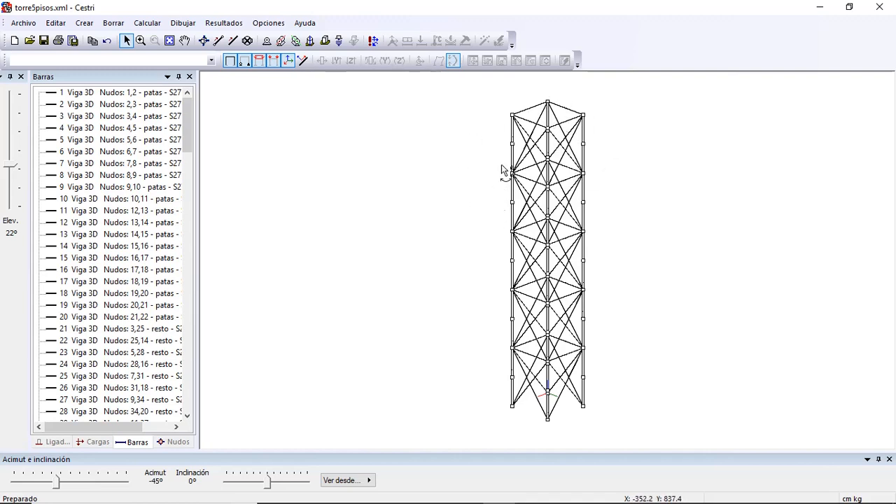
Step: Switch to the Word practice guide, review the tower profiles and the shear area and torsion formulas in section 4.3.2, and return to Cestri
click(434, 497)
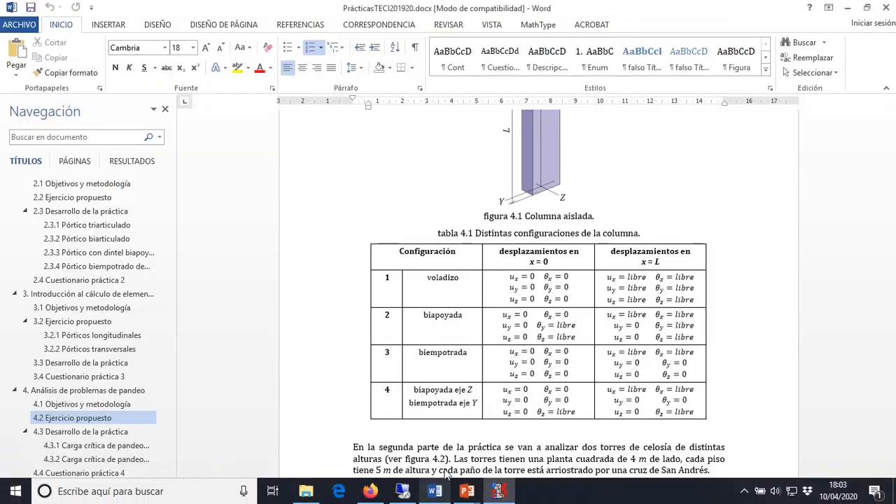
scroll(587, 362, down, 20)
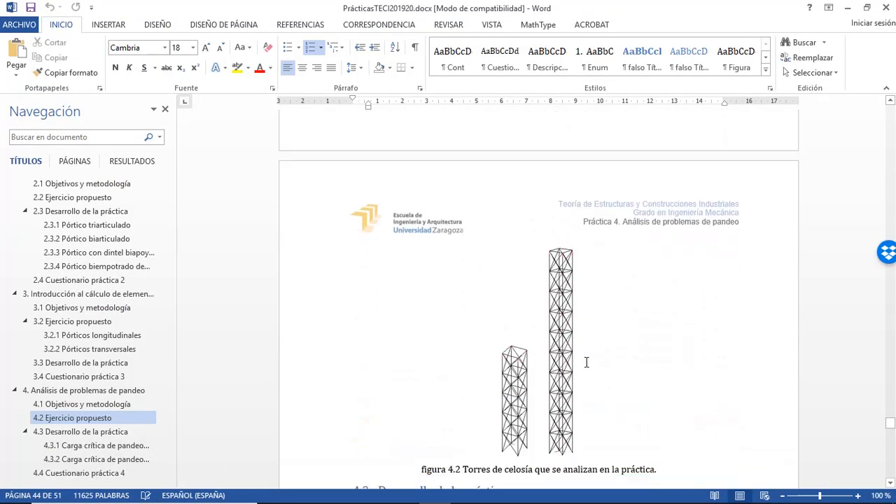
scroll(587, 362, down, 14)
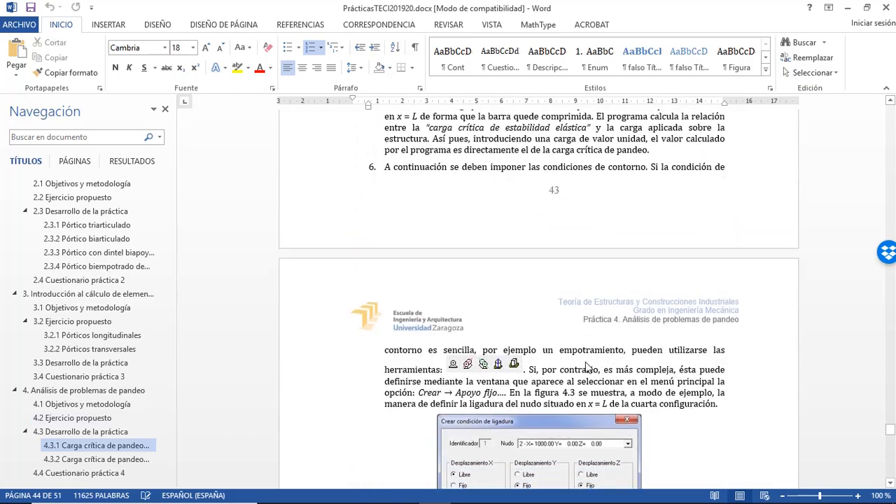
scroll(586, 362, down, 15)
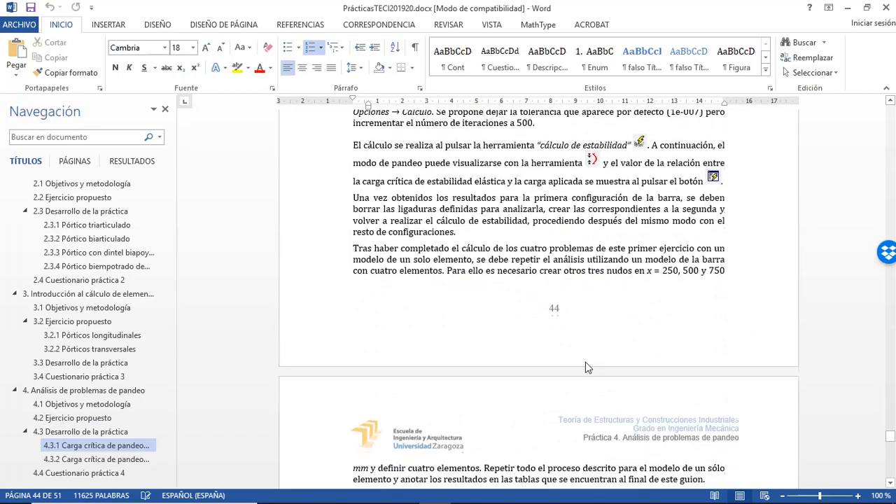
scroll(586, 362, down, 15)
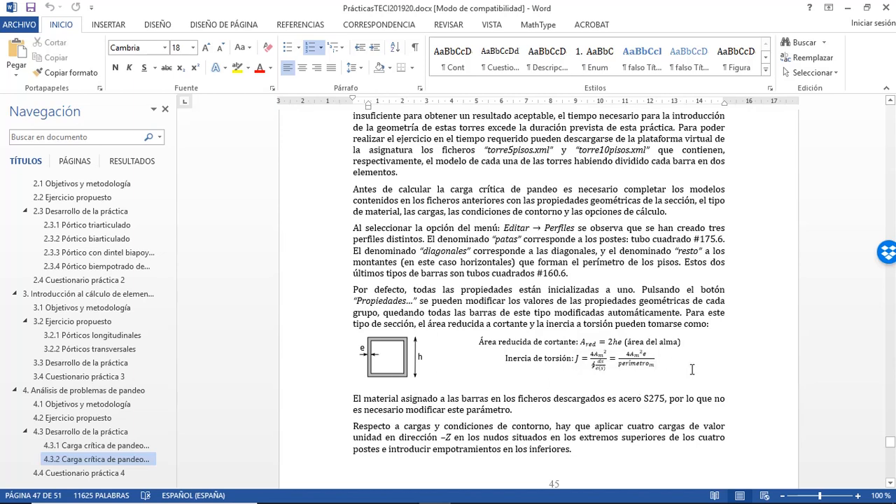
click(628, 356)
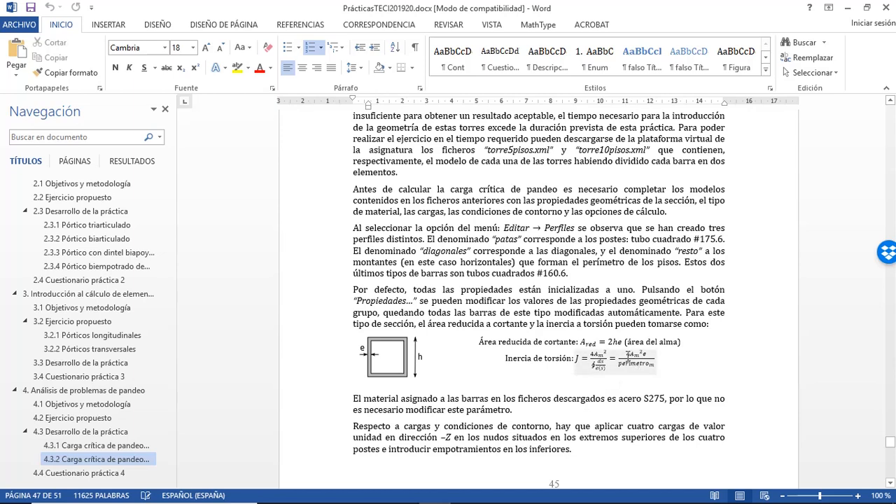
click(488, 413)
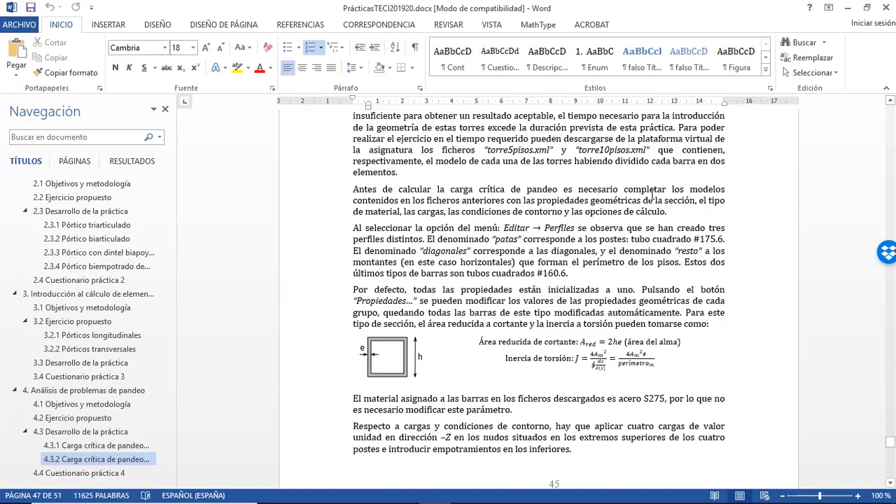
click(847, 7)
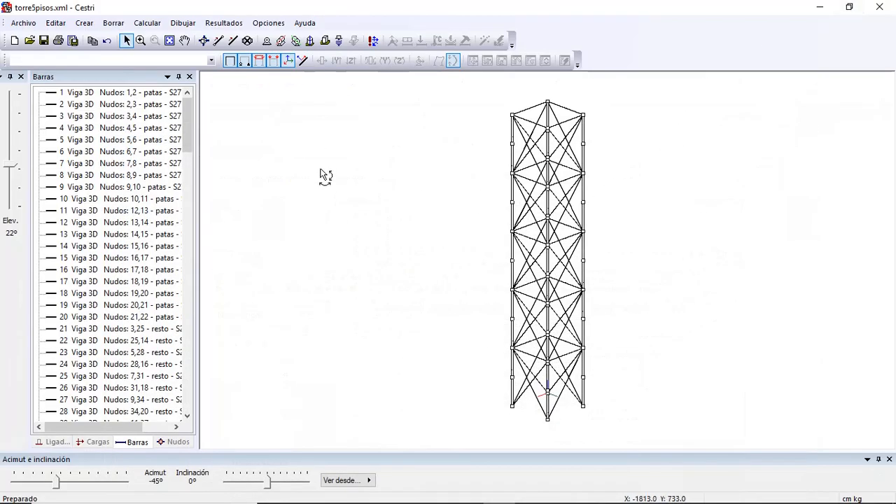
Step: Set the diagonales profile's area to 39.96 and its Y and Z shear areas to 19.2
click(56, 22)
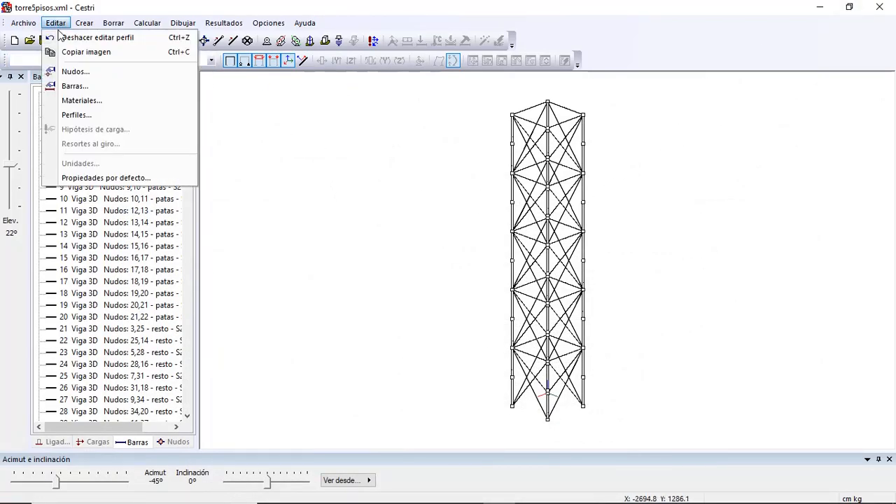
click(86, 116)
click(514, 245)
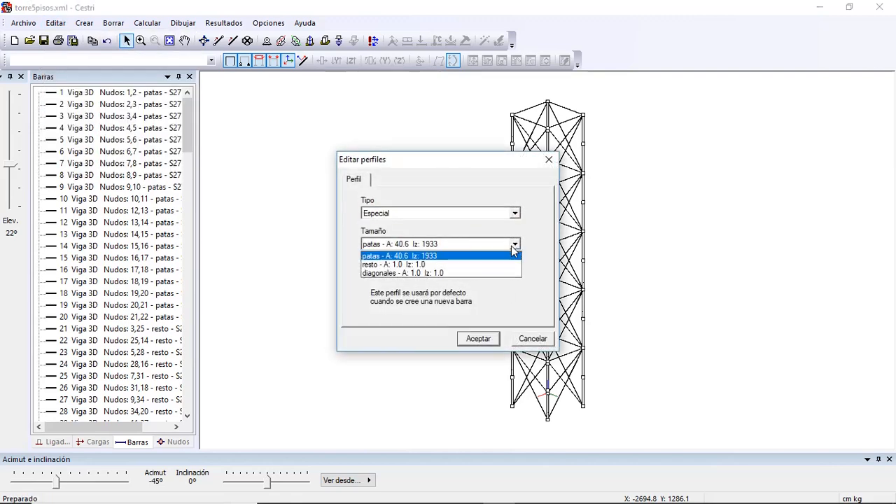
click(474, 273)
click(487, 271)
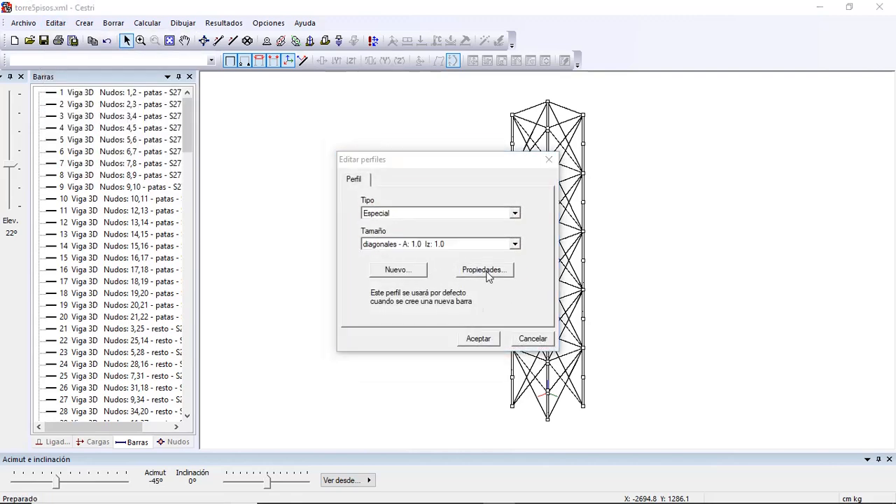
drag(419, 212, 398, 211)
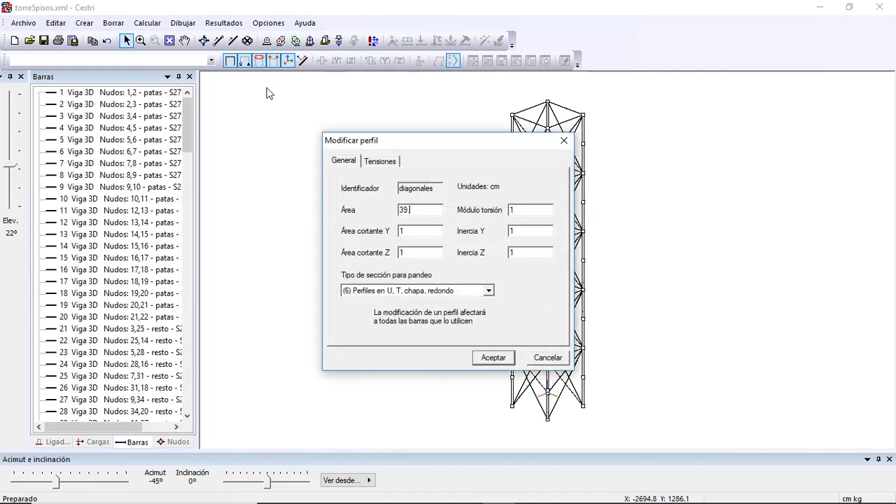
text(39.96)
drag(409, 231, 391, 234)
text(1)
drag(406, 253, 395, 254)
text(19)
Step: Set the diagonales profile's torsion modulus to 2191.4 and its Y and Z inertias to 1463.1
drag(522, 210, 505, 212)
click(510, 231)
click(515, 254)
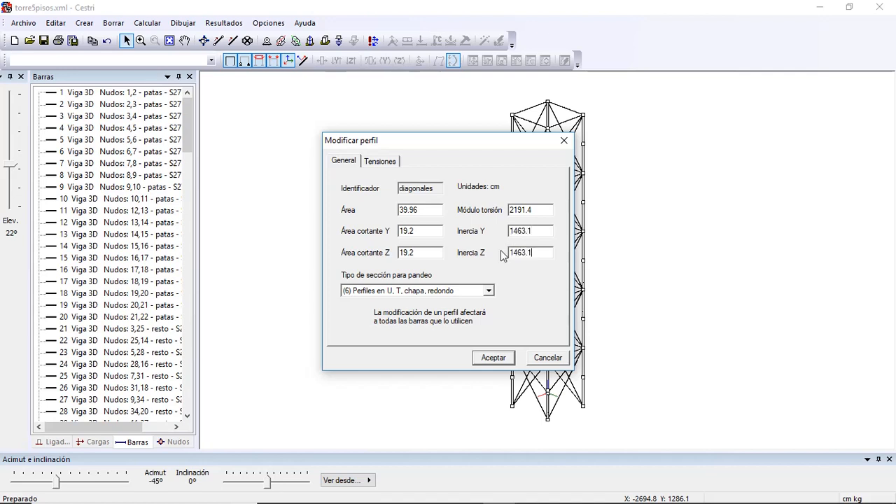
Step: Set the diagonales profile's buckling section type to (3) Tubo laminado en caliente and accept the profile changes
click(490, 290)
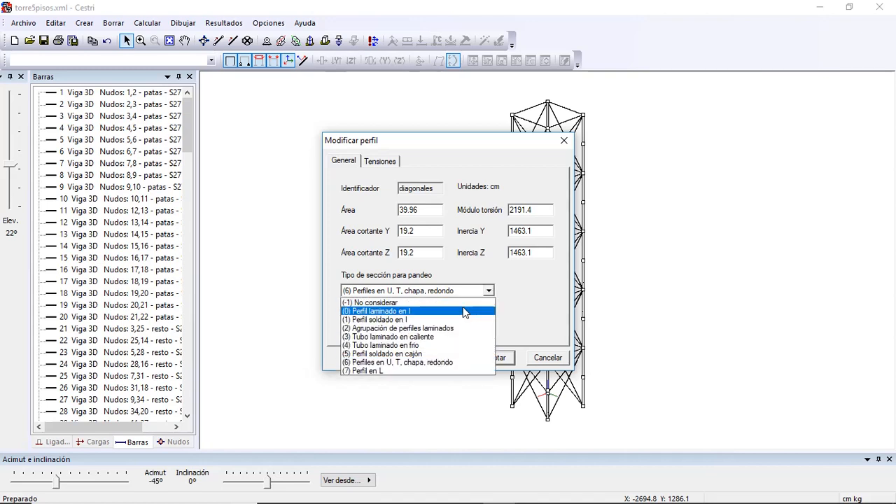
click(464, 312)
click(492, 291)
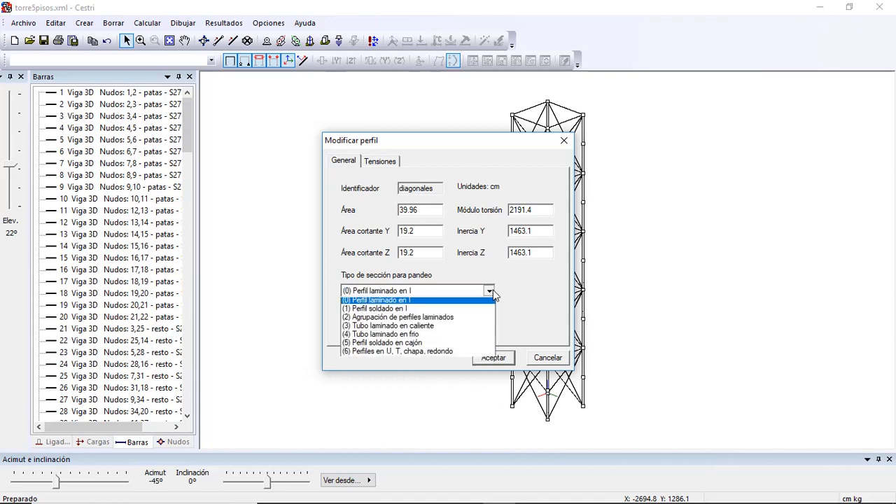
click(445, 337)
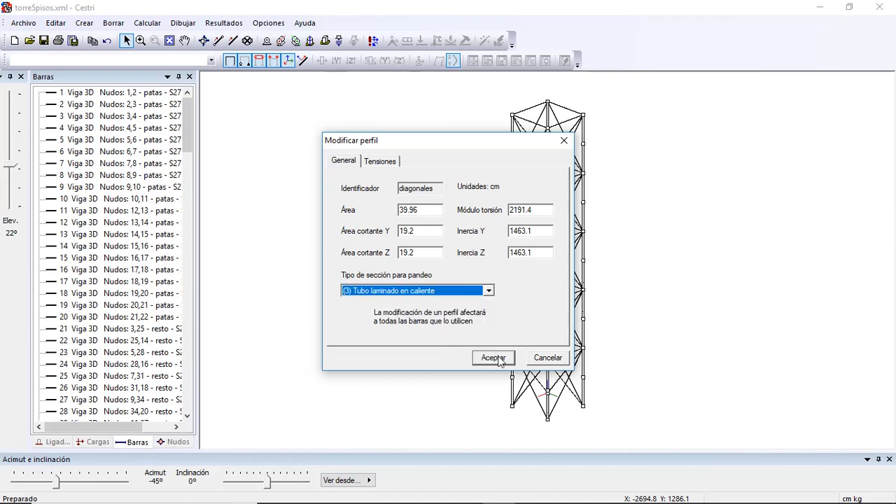
click(493, 358)
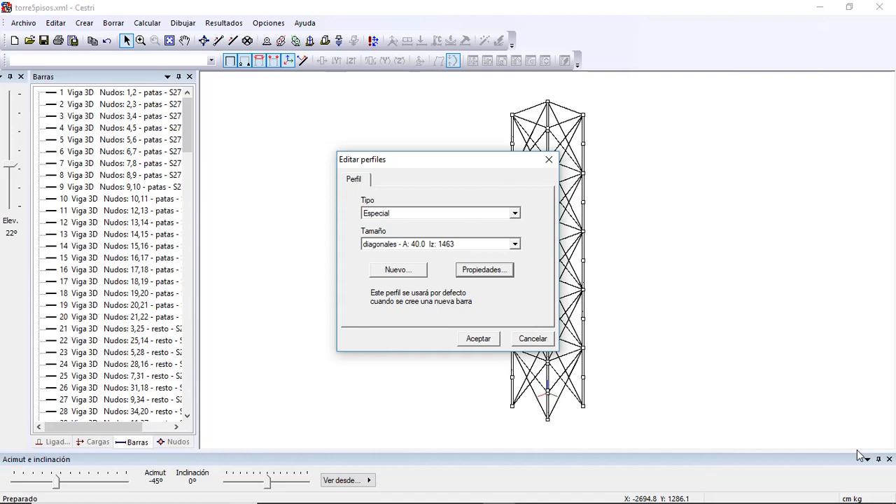
Step: Choose the special profile resto in the profile editor
click(515, 244)
click(457, 265)
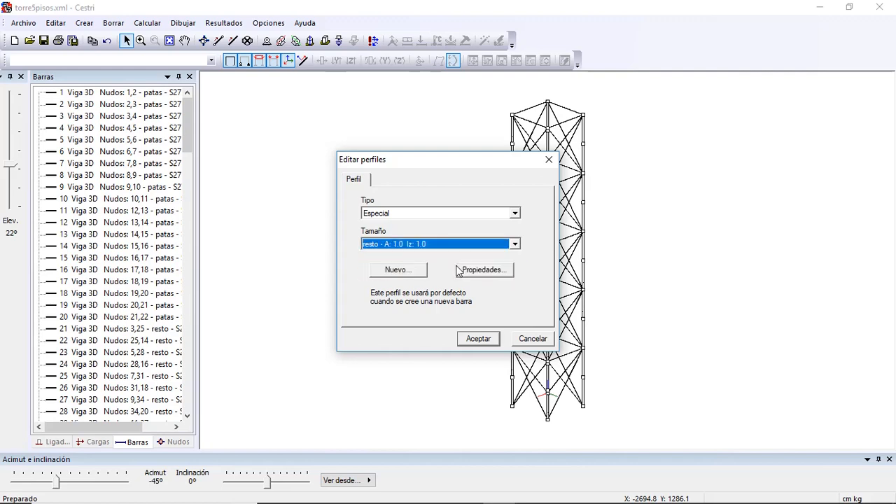
click(418, 272)
click(416, 210)
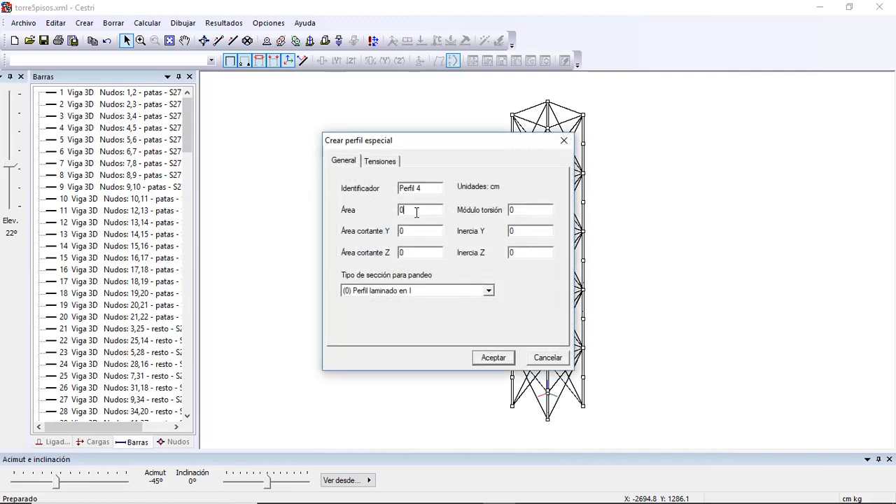
click(555, 356)
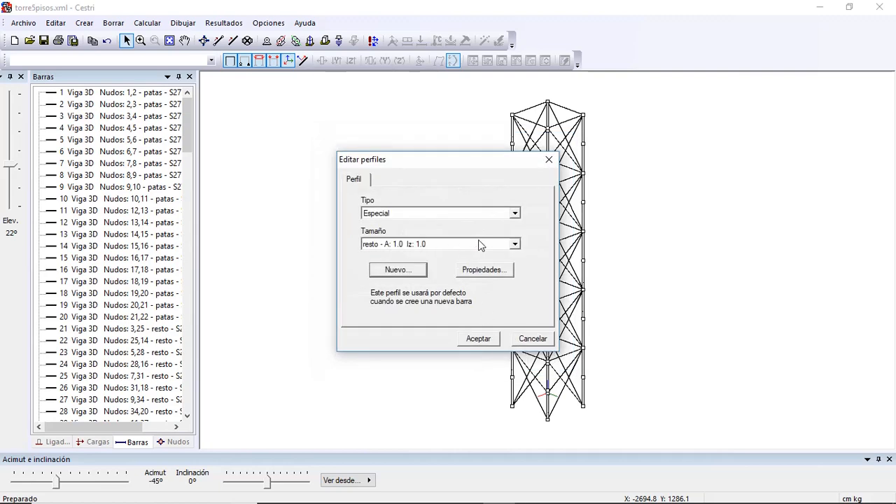
Step: Set the resto profile's area to 36.96 and its Y and Z shear areas to 19.2
click(471, 271)
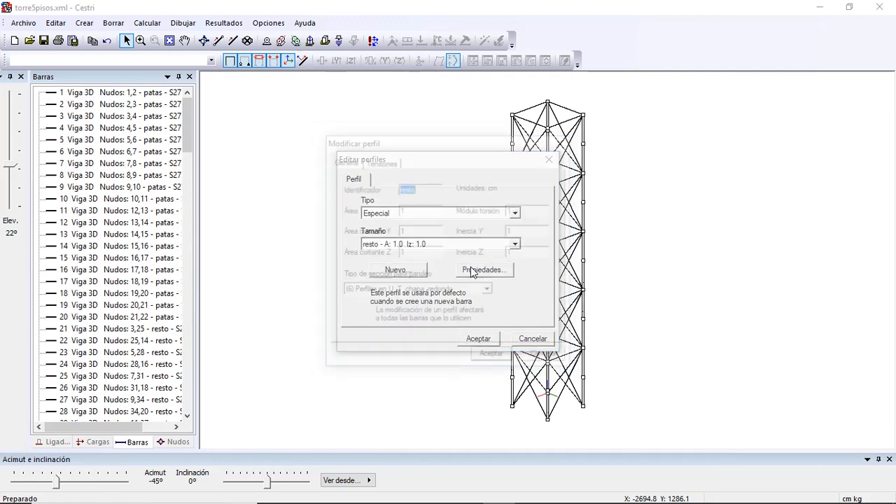
drag(413, 211, 398, 160)
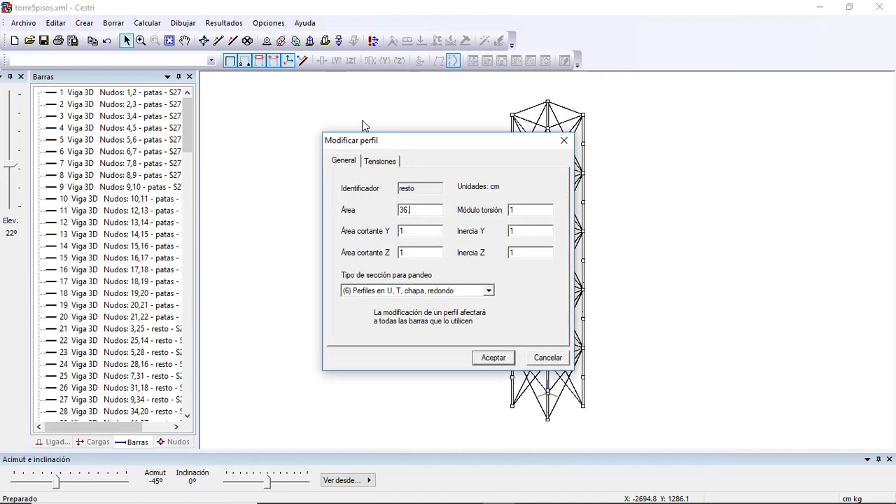
text(36.96)
drag(411, 232, 396, 231)
text(19.2)
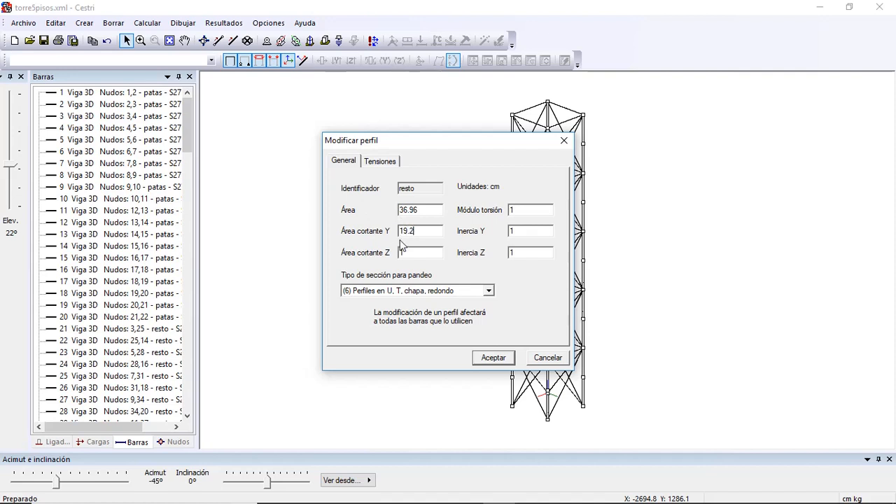
drag(415, 252, 400, 253)
Step: Set the resto profile's torsion modulus to 2191.4 and its Y and Z inertias to 1463.1
drag(521, 210, 502, 211)
text(2191.4)
drag(526, 231, 496, 229)
double_click(519, 232)
double_click(530, 252)
Step: Set the resto profile's buckling section type to (3) Tubo laminado en caliente and finish editing the profiles
click(489, 291)
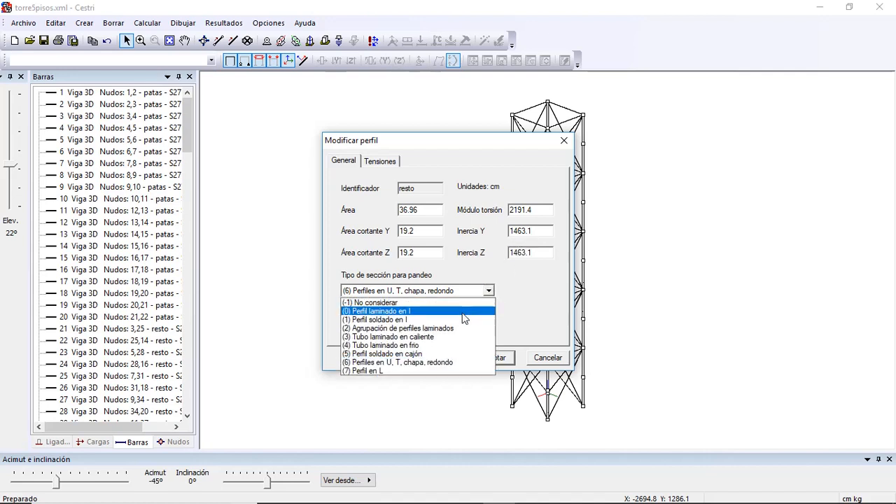
click(456, 337)
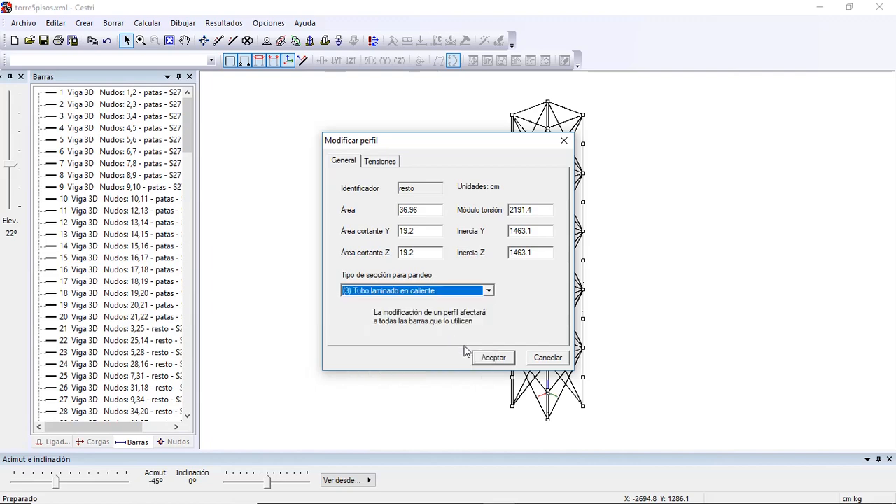
click(492, 357)
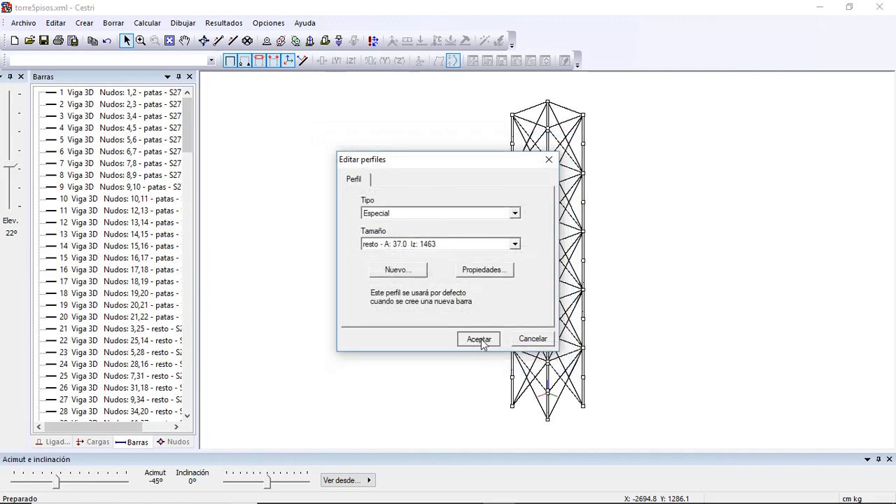
click(481, 339)
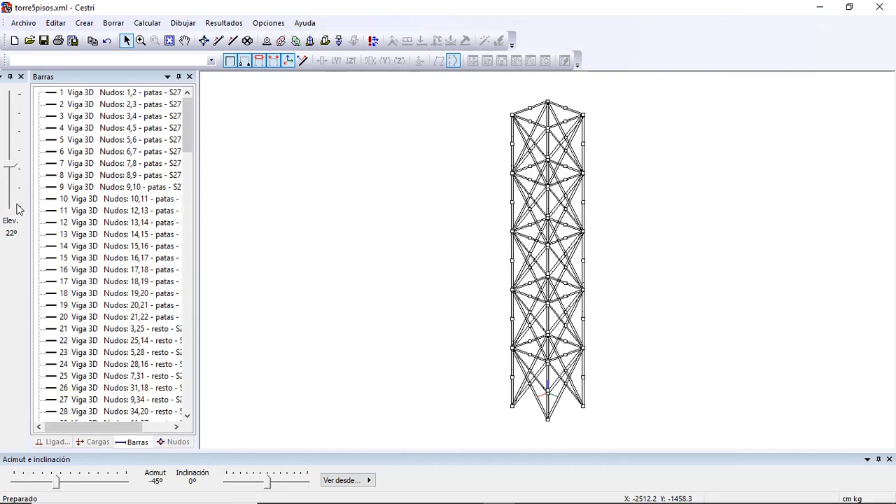
Step: Place fixed supports on the four base nodes of the tower
drag(268, 488, 270, 489)
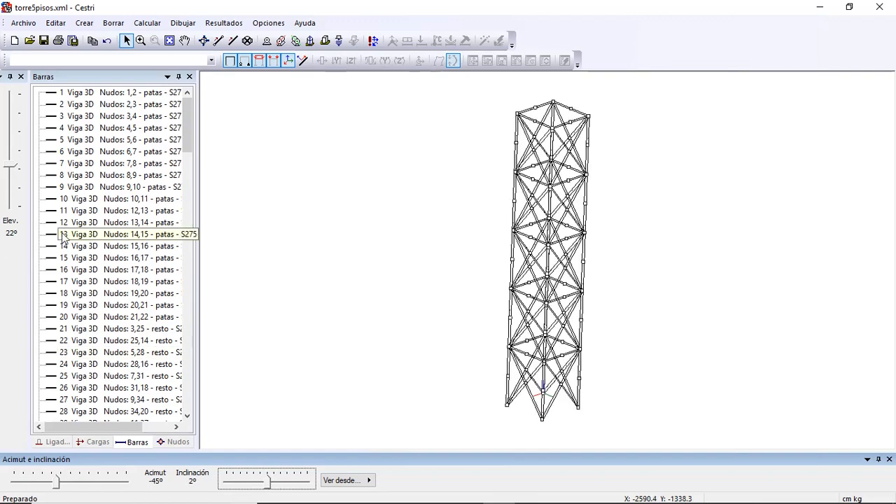
drag(12, 169, 15, 169)
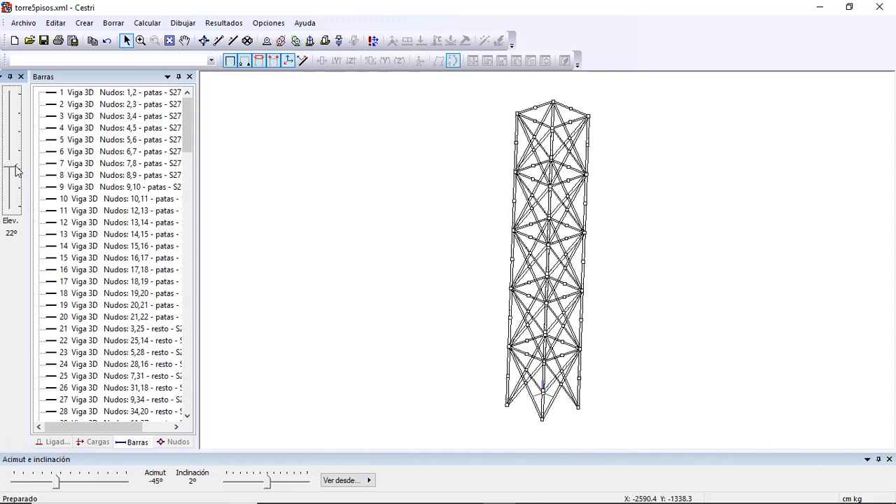
click(58, 488)
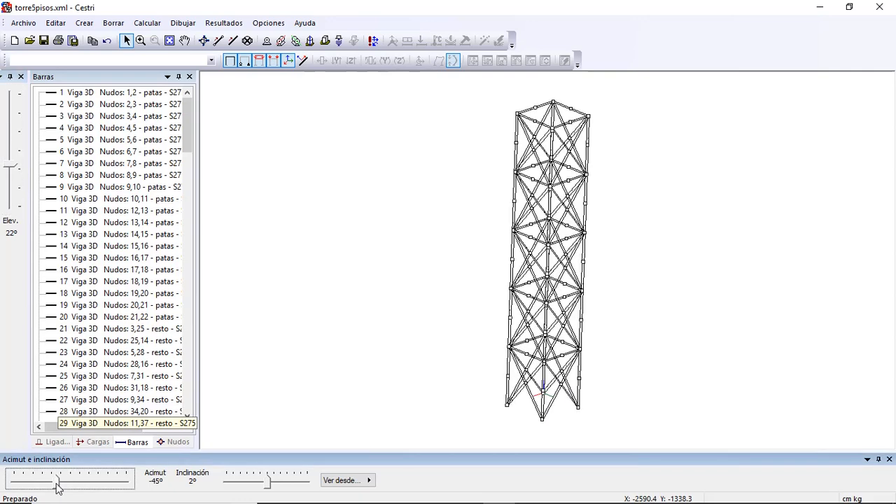
drag(58, 488, 60, 490)
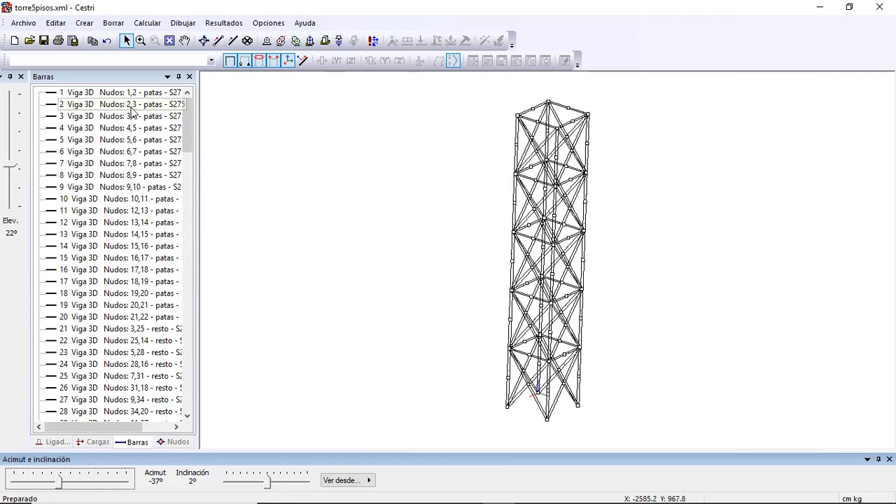
click(141, 41)
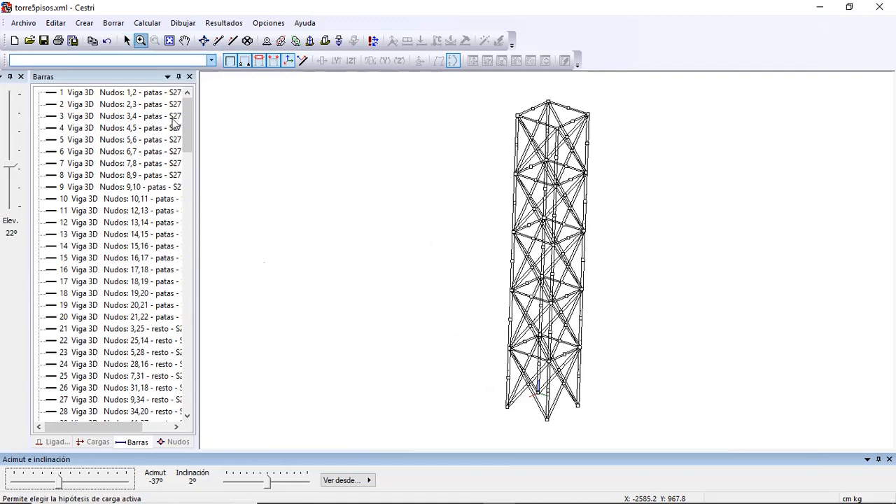
drag(470, 346, 606, 435)
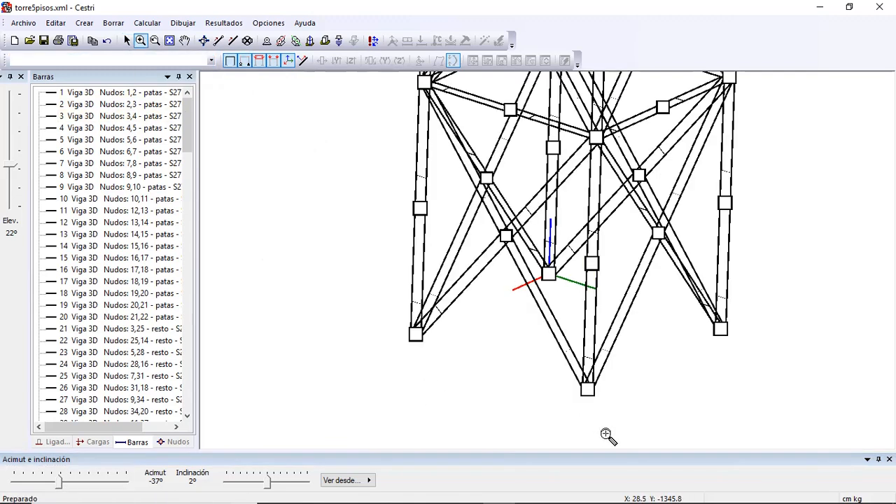
click(326, 42)
click(550, 276)
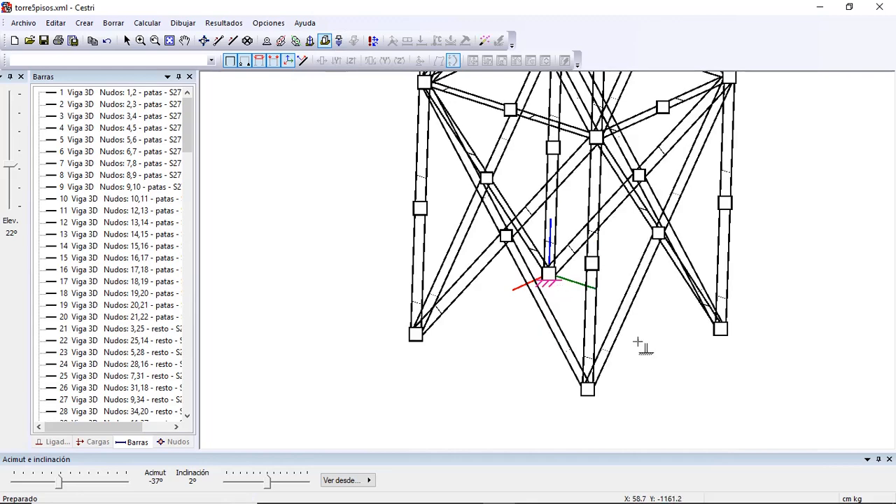
click(721, 332)
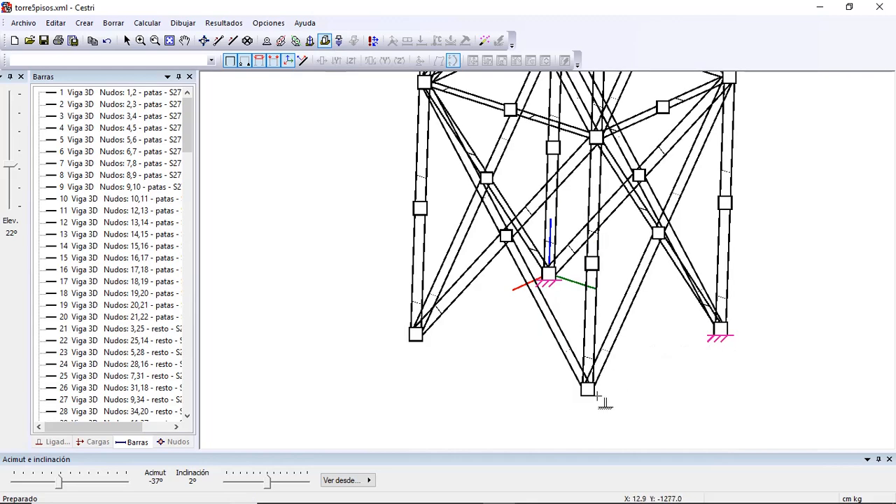
click(598, 398)
click(421, 343)
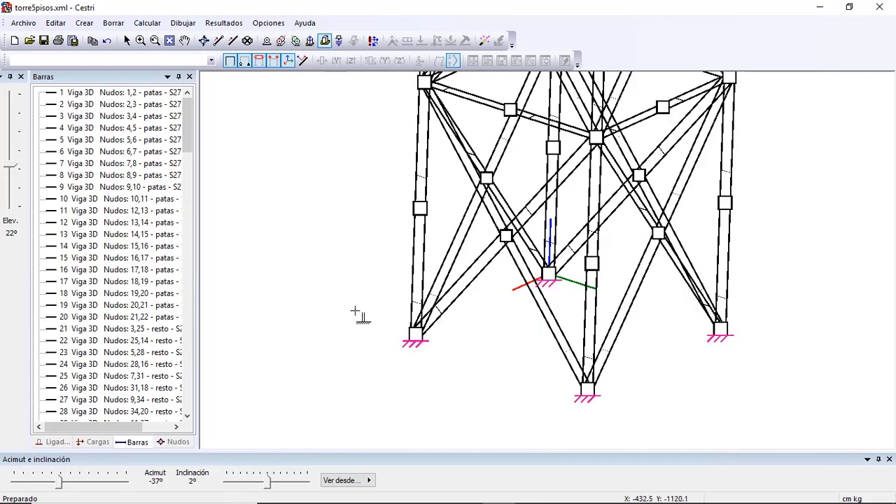
Step: Create the load case Hipotesis 1 without including self-weight
click(169, 40)
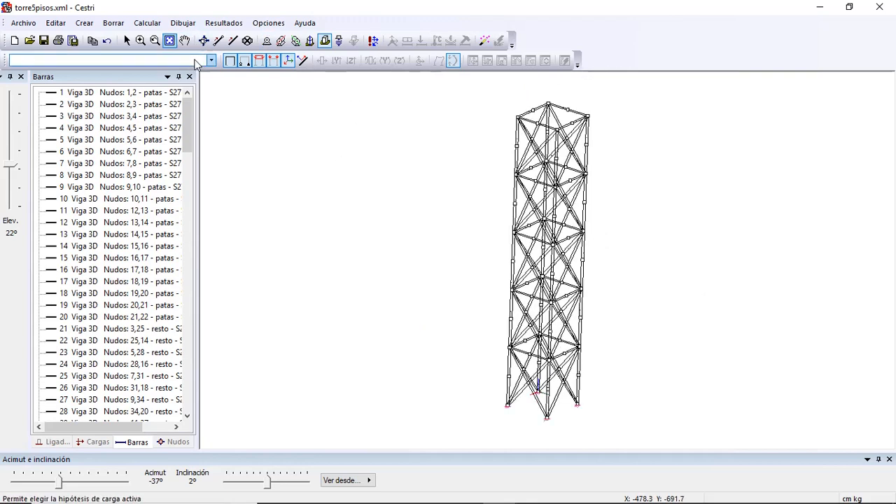
click(373, 40)
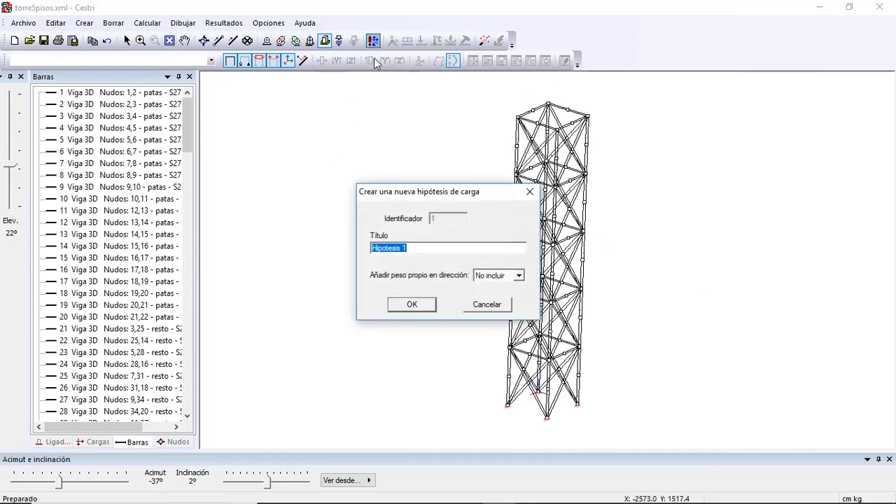
click(421, 307)
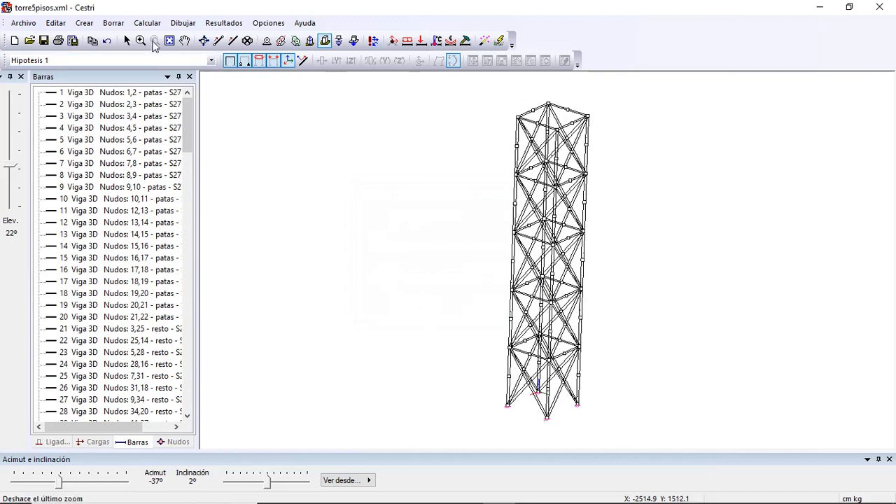
Step: Apply a nodal force of -1 in Y to node 22 at the tower's top corner in Hipotesis 1
click(140, 41)
drag(490, 89, 604, 151)
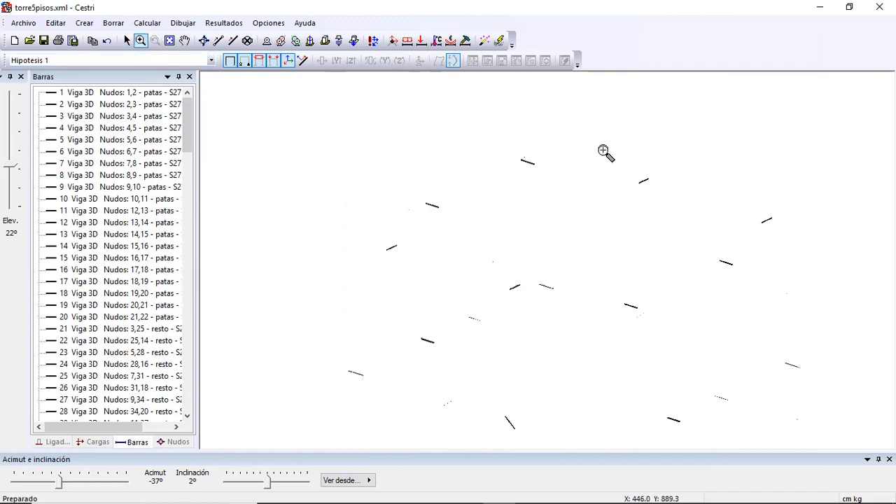
click(127, 40)
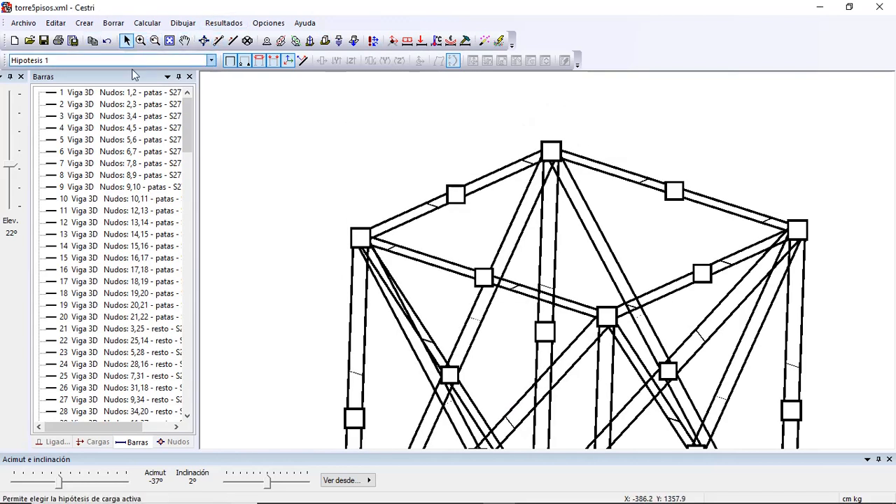
right_click(362, 243)
click(398, 298)
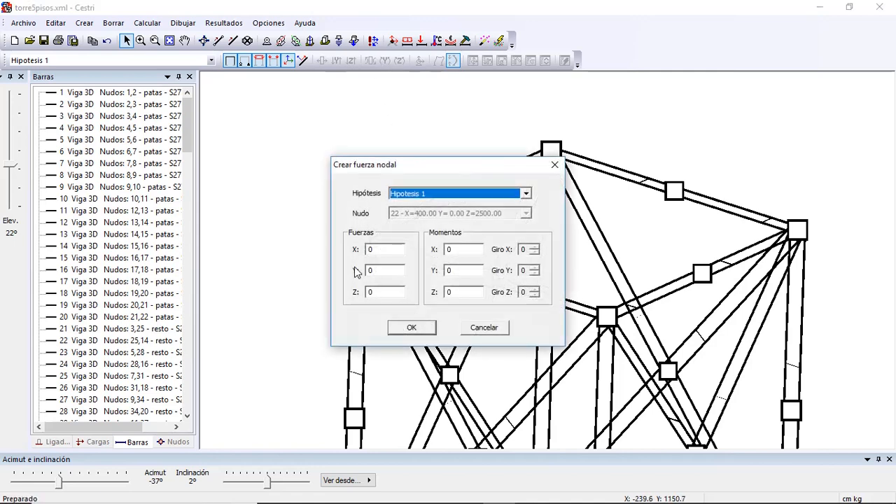
drag(375, 270, 363, 270)
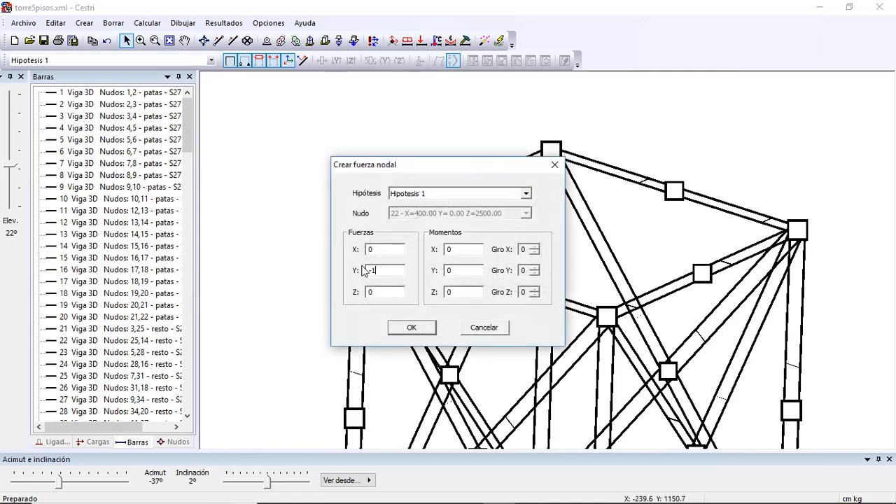
text(-1)
click(411, 327)
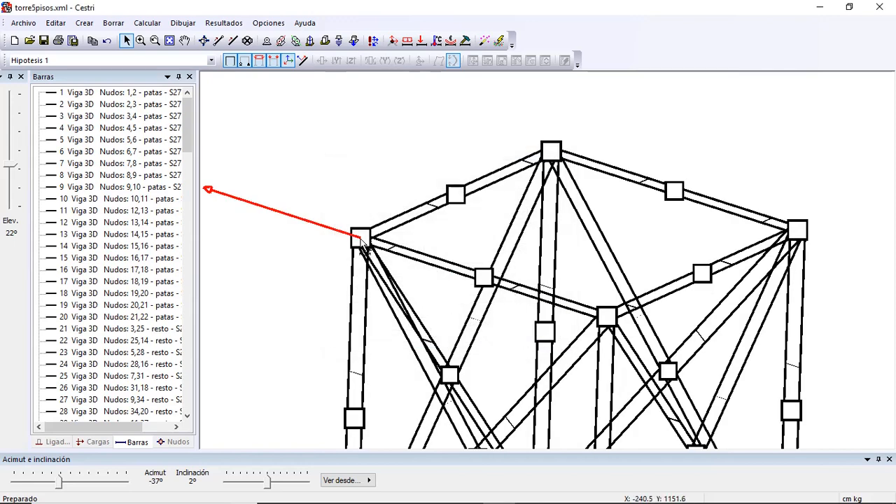
Step: Delete the nodal force on node 22 from the load case Hipotesis 1
click(94, 442)
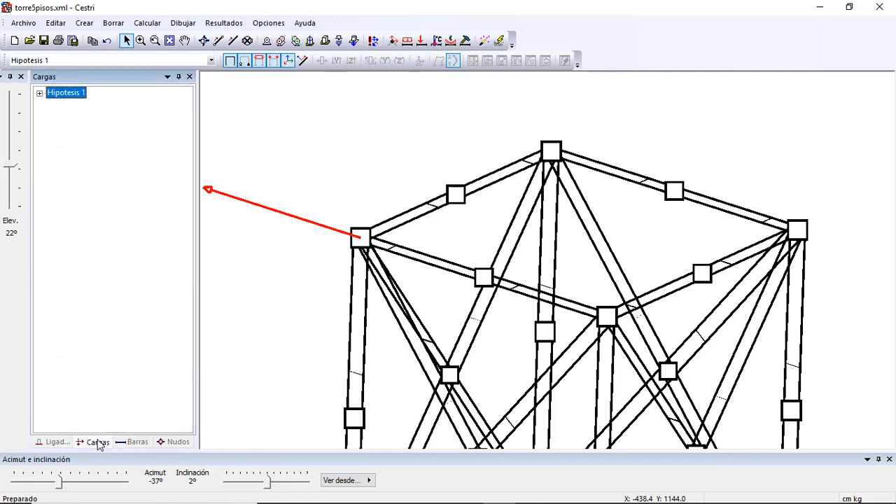
click(40, 92)
click(68, 105)
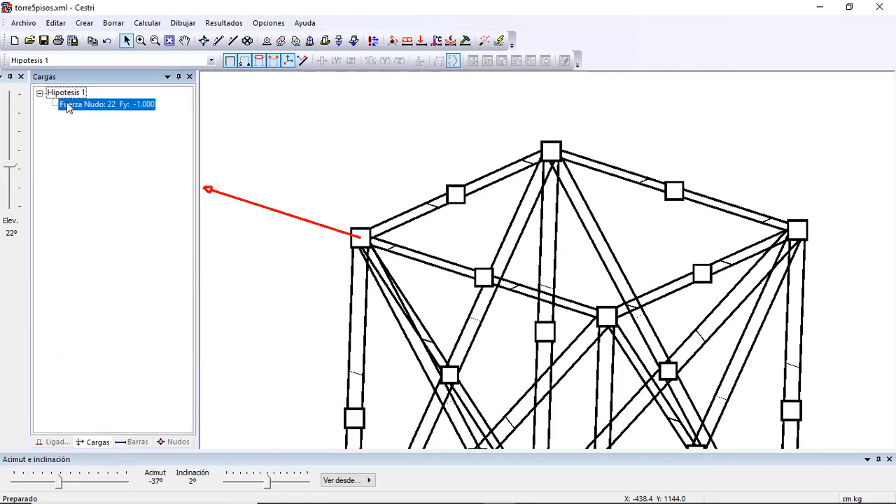
right_click(68, 106)
click(74, 113)
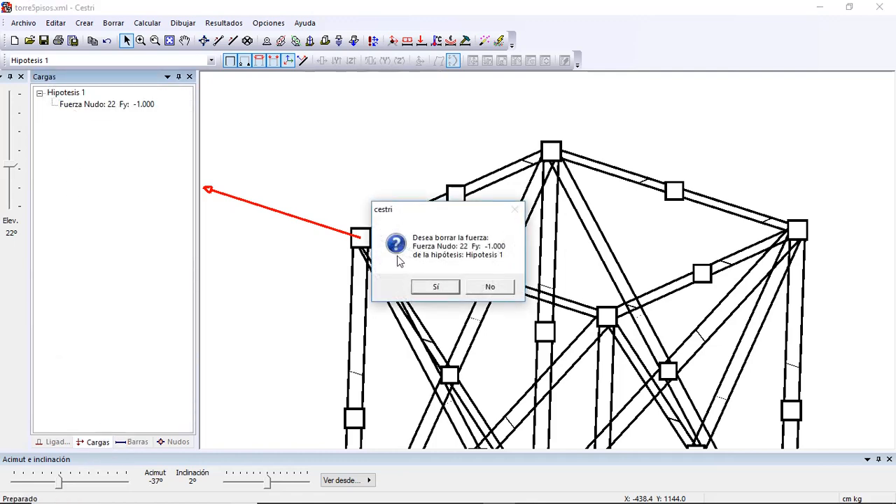
click(436, 287)
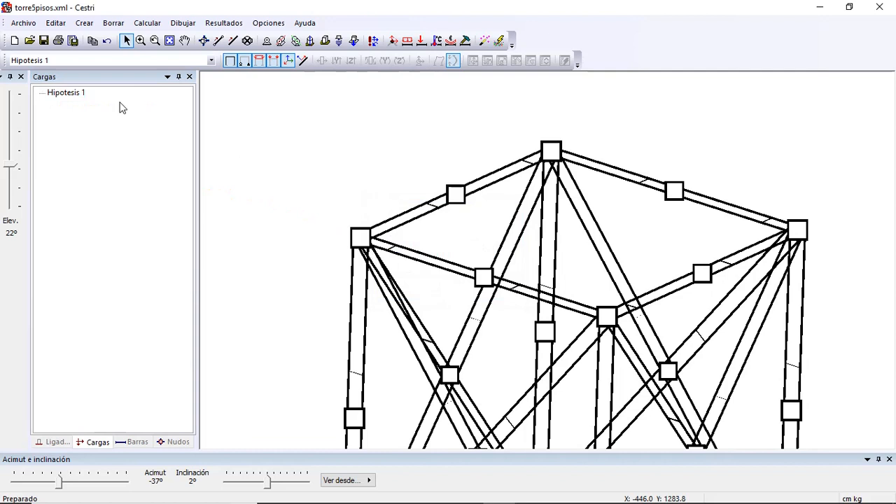
Step: Apply a nodal force of -1 in Z to top corner node 22 in Hipotesis 1
right_click(360, 236)
click(393, 295)
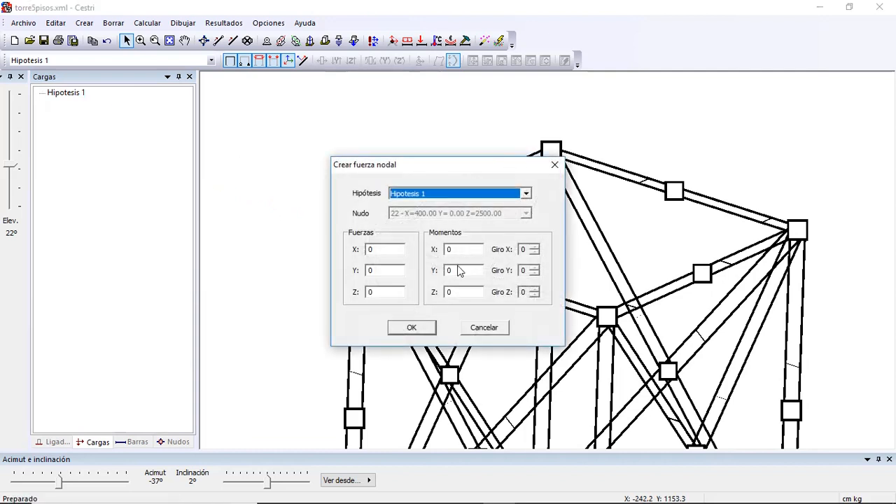
double_click(371, 292)
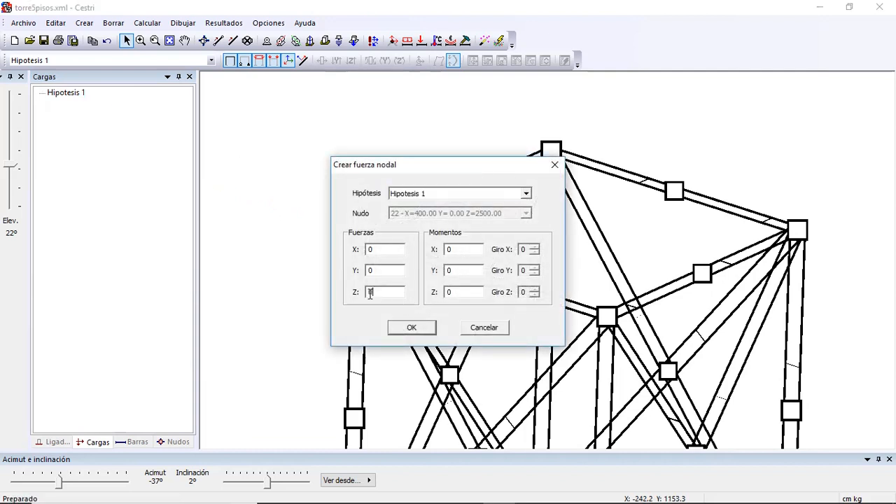
text(-1)
click(423, 329)
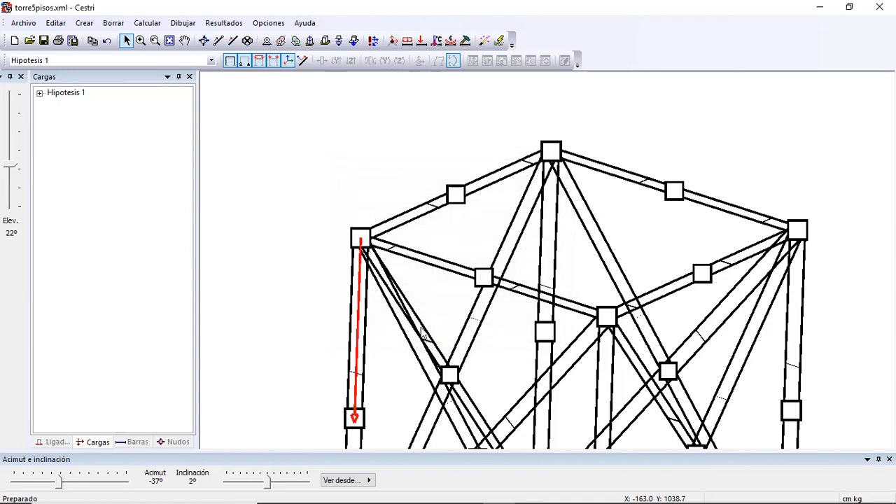
Step: Apply a nodal force of -1 in Z to top corner node 48 in Hipotesis 1
right_click(606, 315)
click(629, 372)
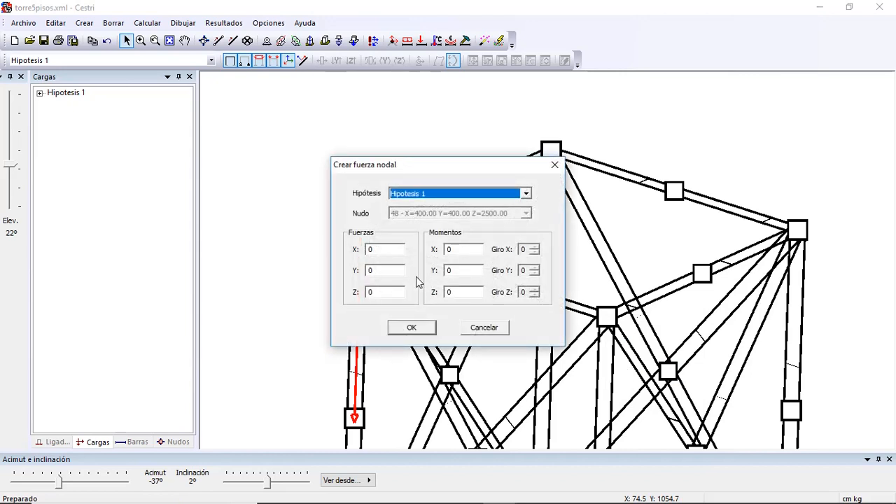
double_click(372, 292)
text(-1)
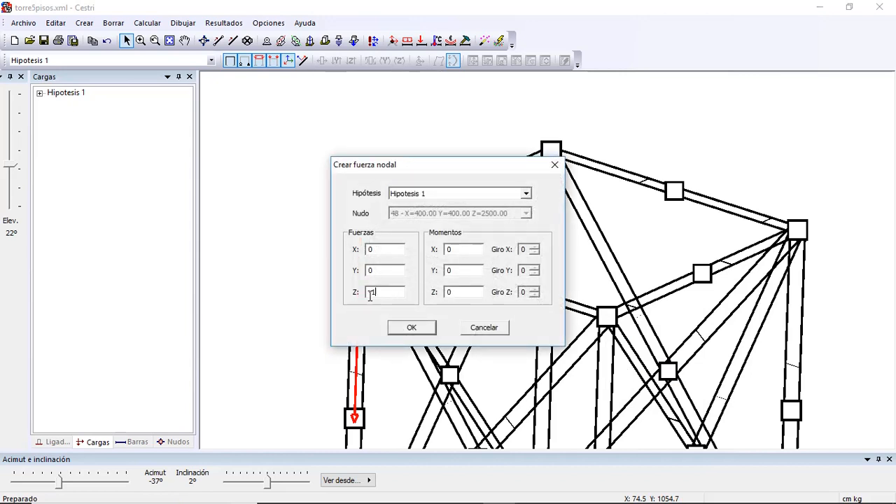
click(412, 329)
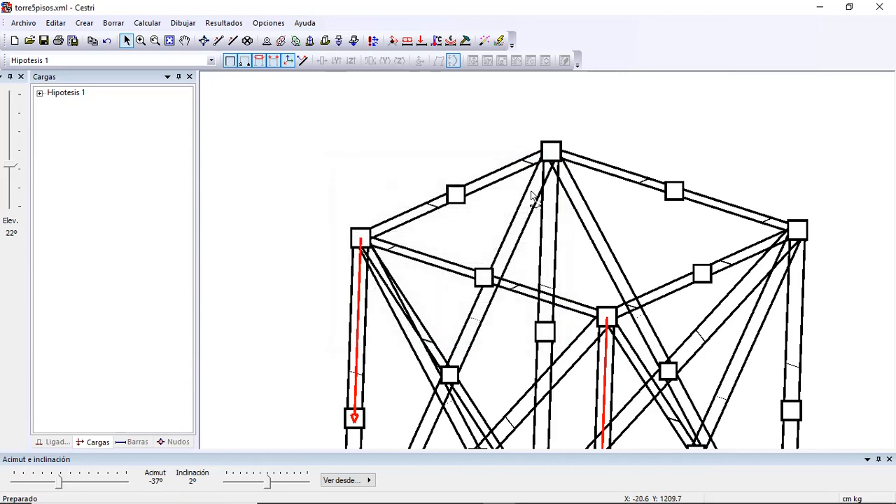
Step: Apply a nodal force of -1 in Z to top corner node 11 in Hipotesis 1
right_click(558, 156)
click(578, 207)
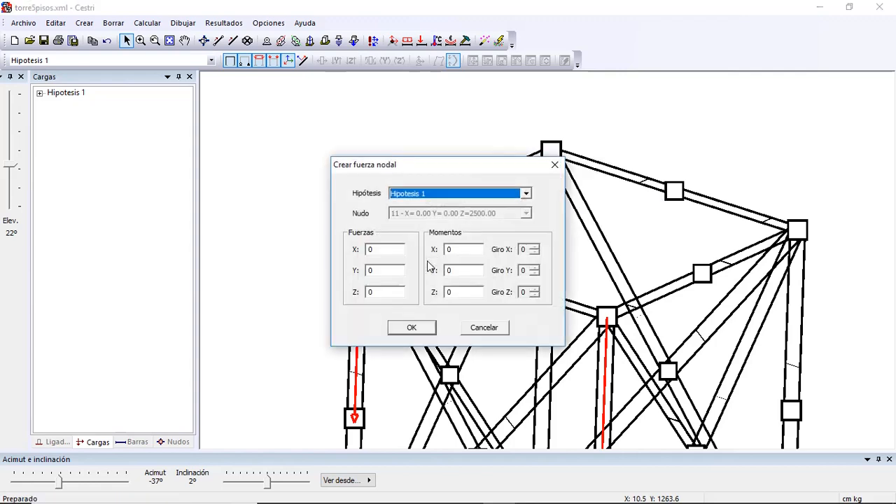
double_click(370, 292)
text(-1)
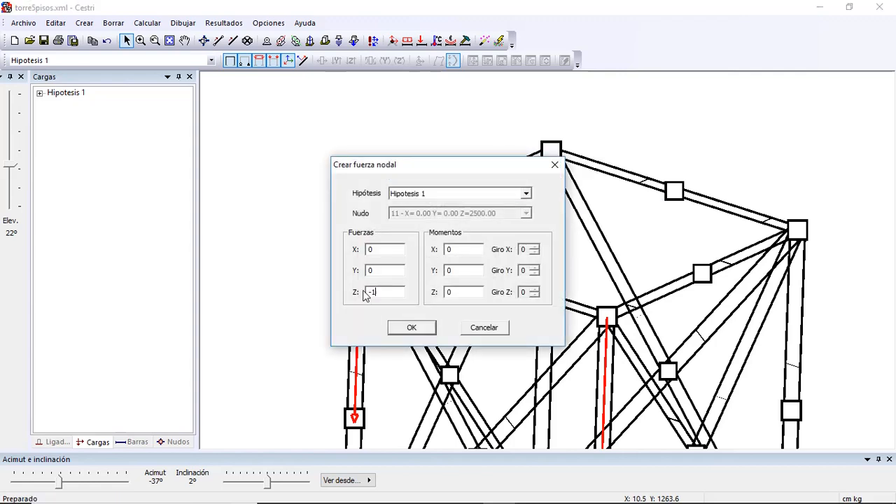
click(397, 329)
Step: Apply a nodal force of -1 in Z to top corner node 74 in Hipotesis 1
right_click(797, 232)
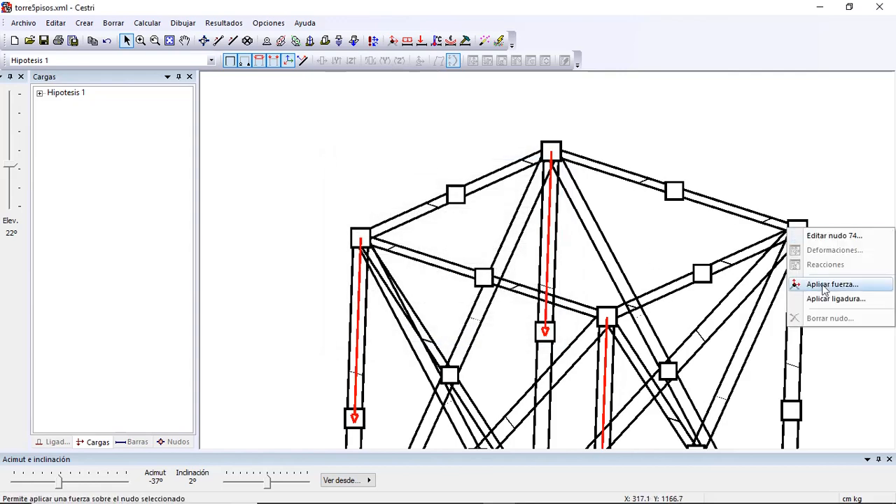
click(827, 283)
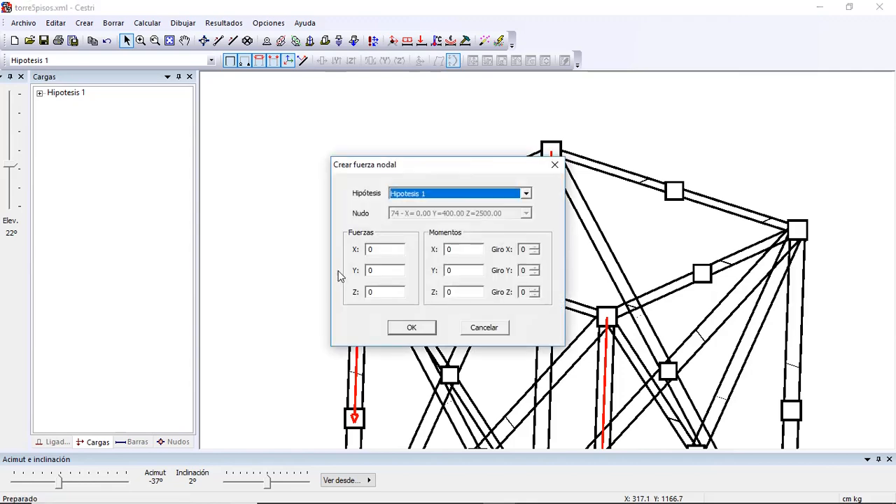
double_click(372, 292)
text(-1)
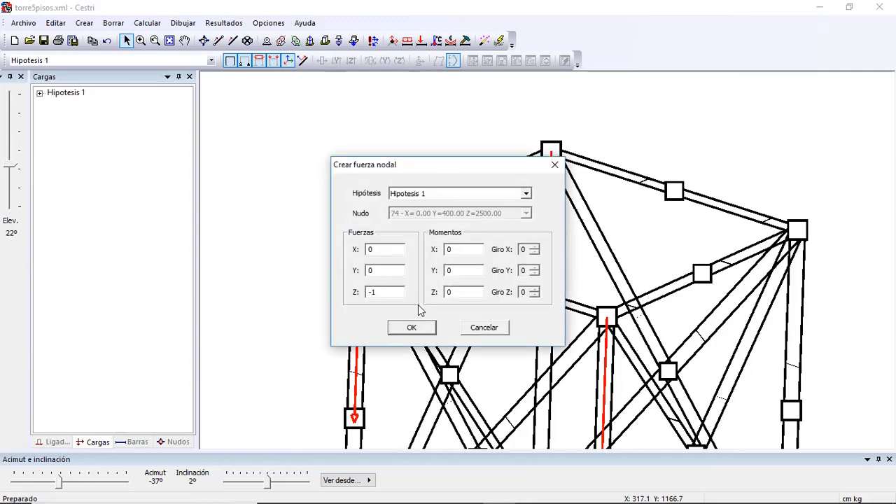
click(415, 329)
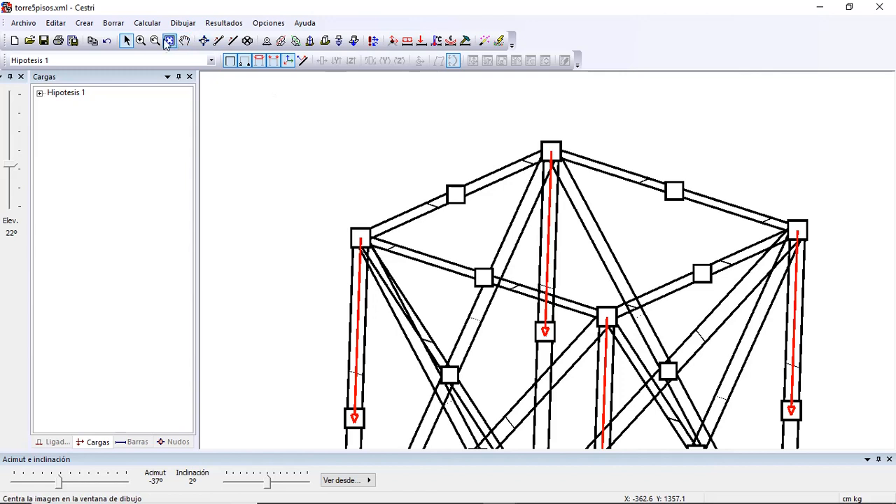
Step: Try to calculate the critical load of global elastic stability for the whole tower
click(170, 41)
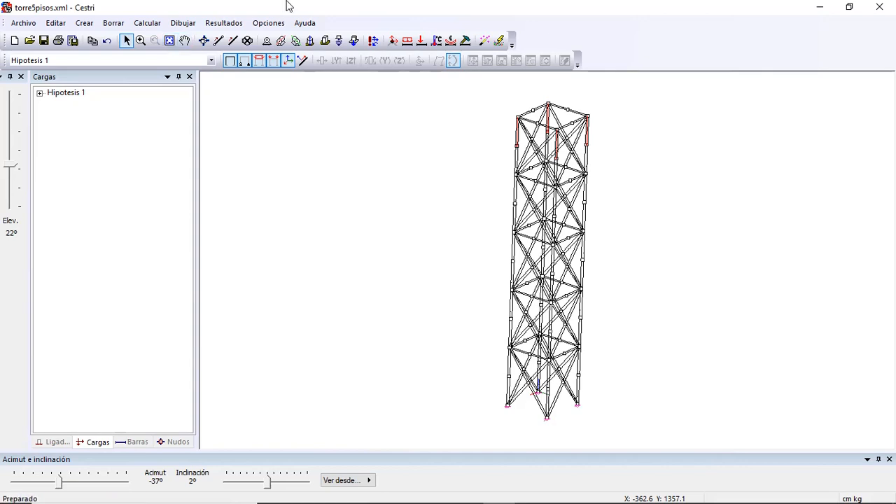
click(500, 43)
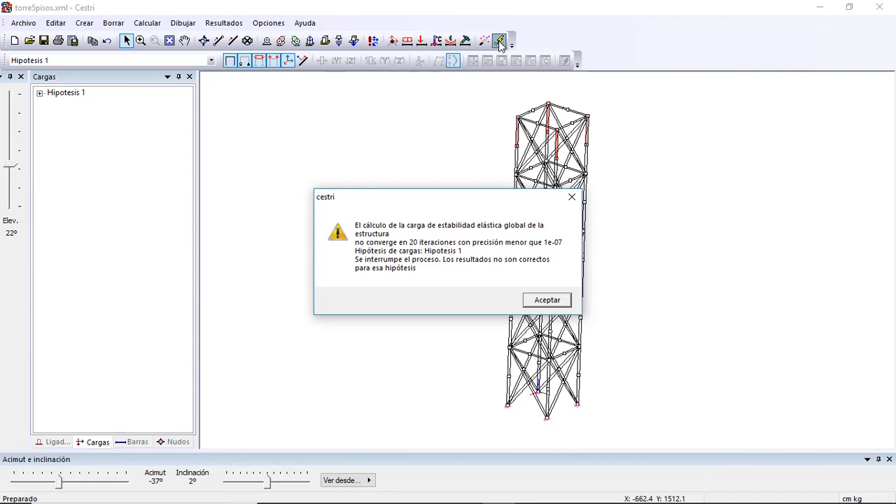
click(539, 300)
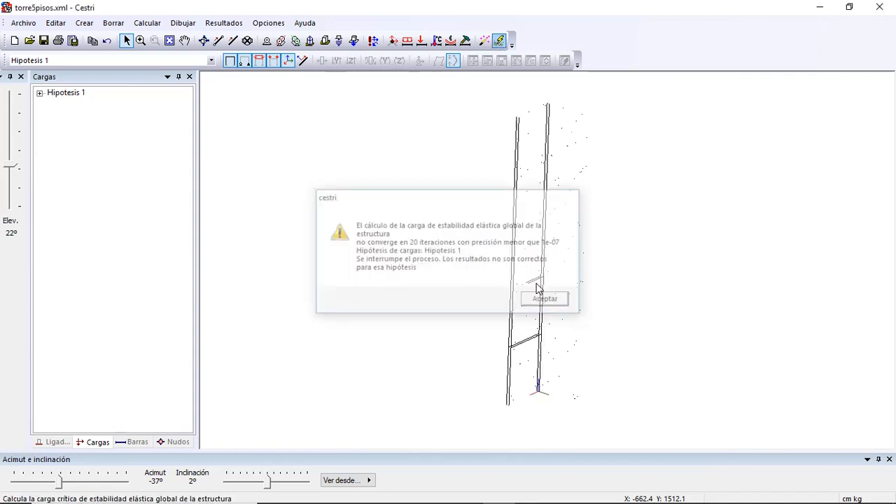
Step: Set the maximum number of iterations for the stability calculation to 500 and recalculate the tower's critical load
click(269, 24)
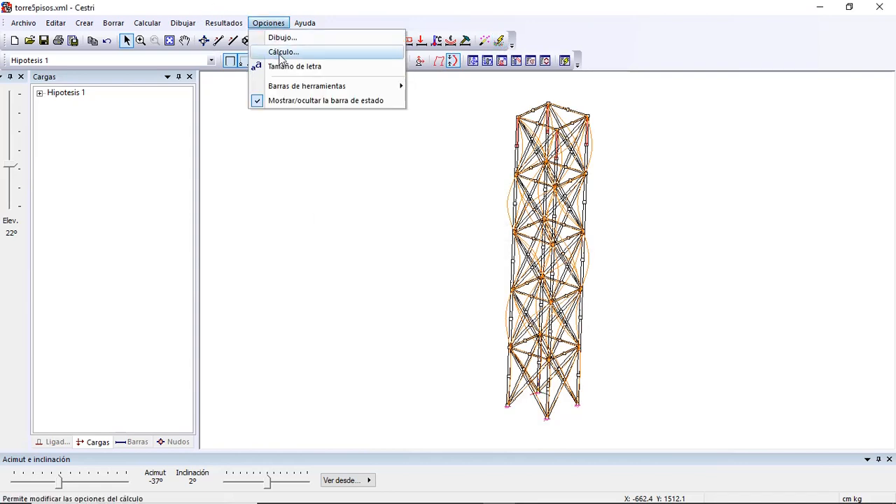
click(280, 52)
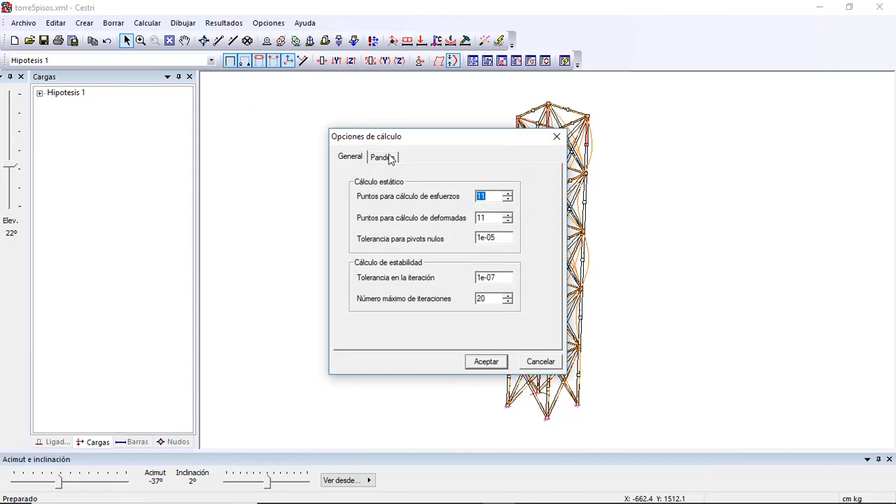
click(391, 157)
click(352, 158)
drag(481, 299, 476, 297)
text(500)
click(495, 363)
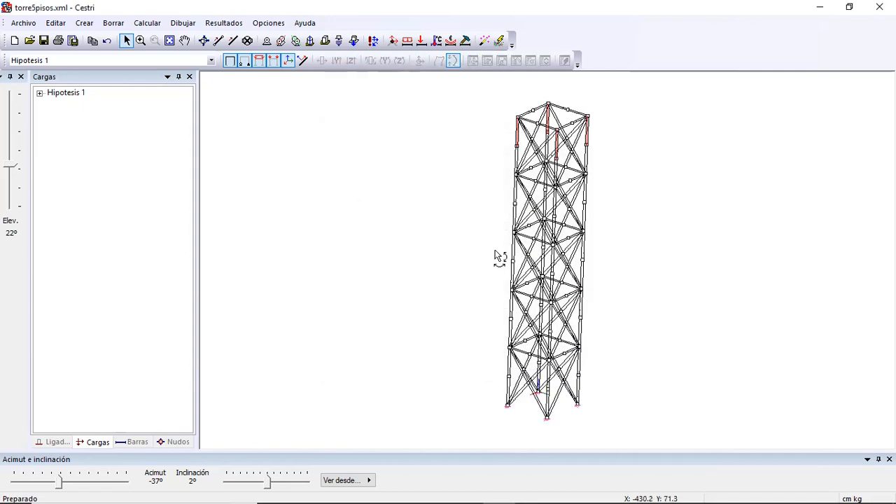
click(498, 40)
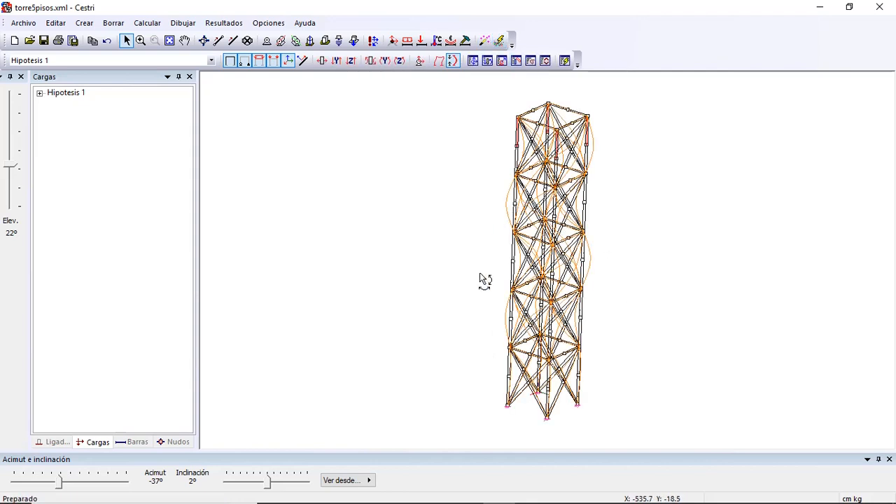
Step: Inspect the tower's buckled shape from the +Y, +Z and +X axes and check the stability load ratio for Hipotesis 1
click(372, 484)
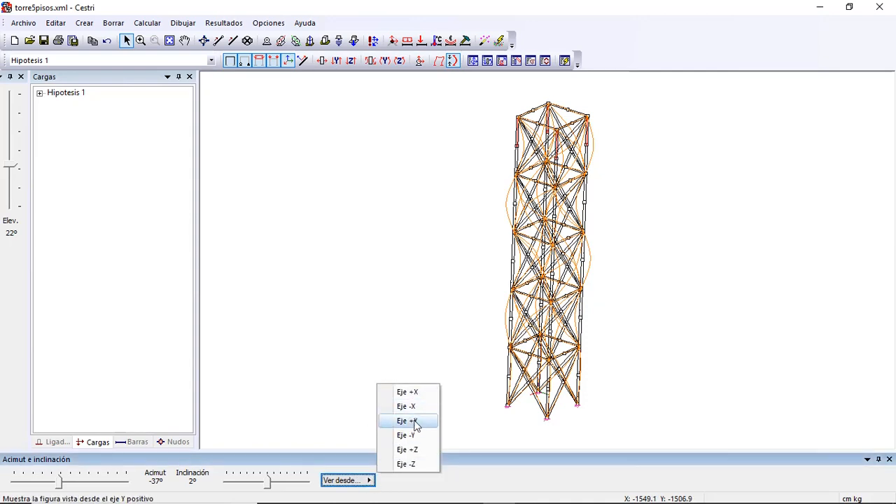
click(409, 421)
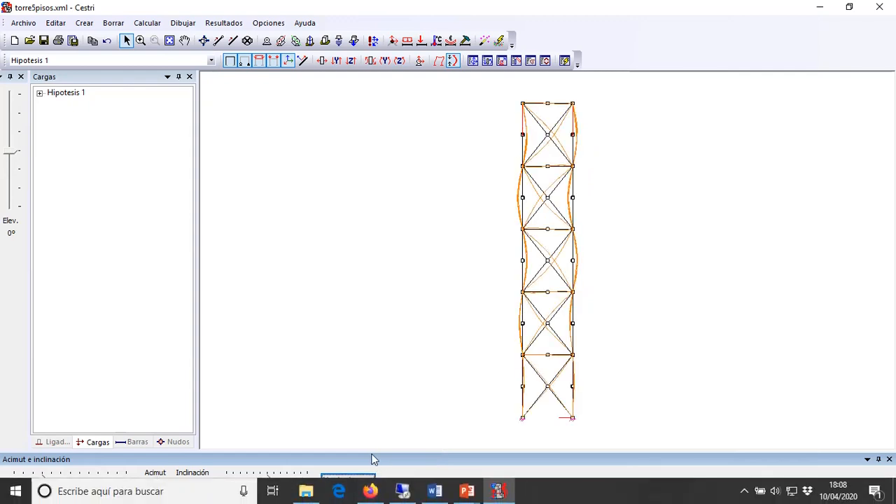
click(371, 483)
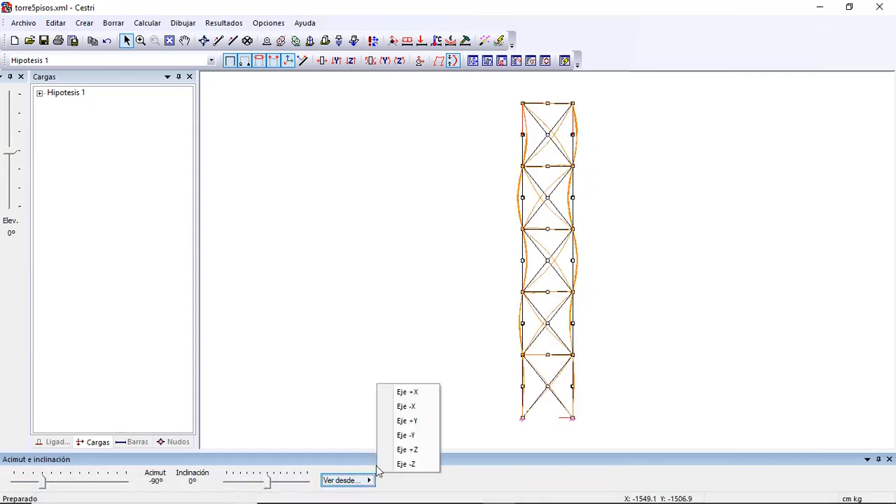
click(406, 450)
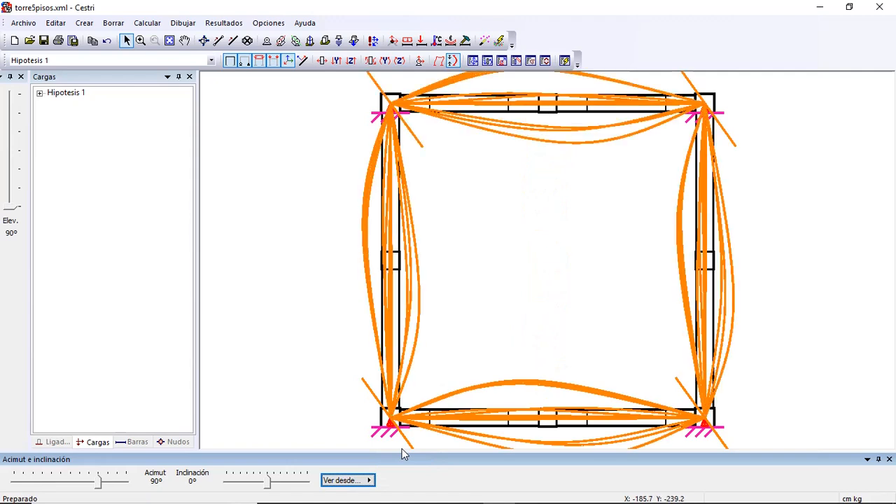
click(372, 483)
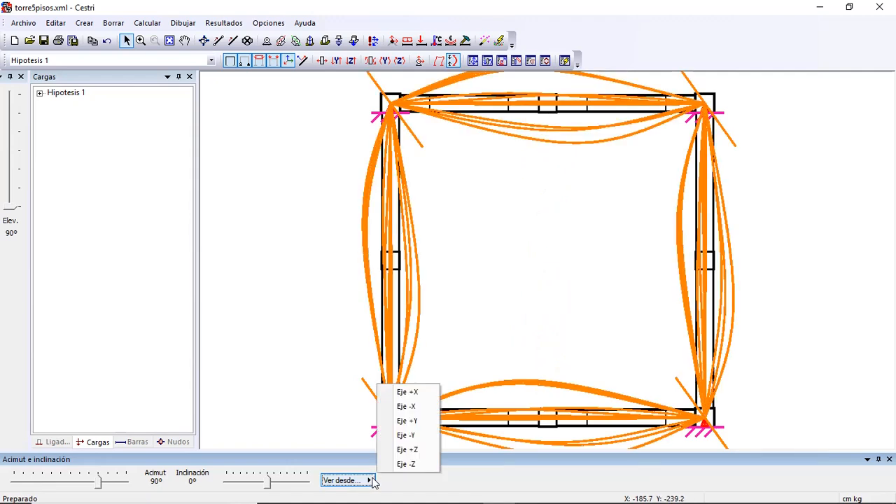
click(416, 395)
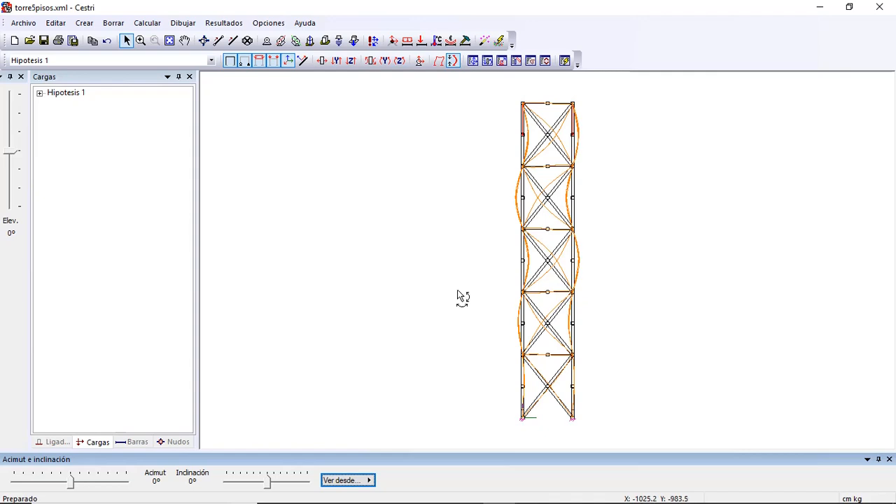
click(565, 61)
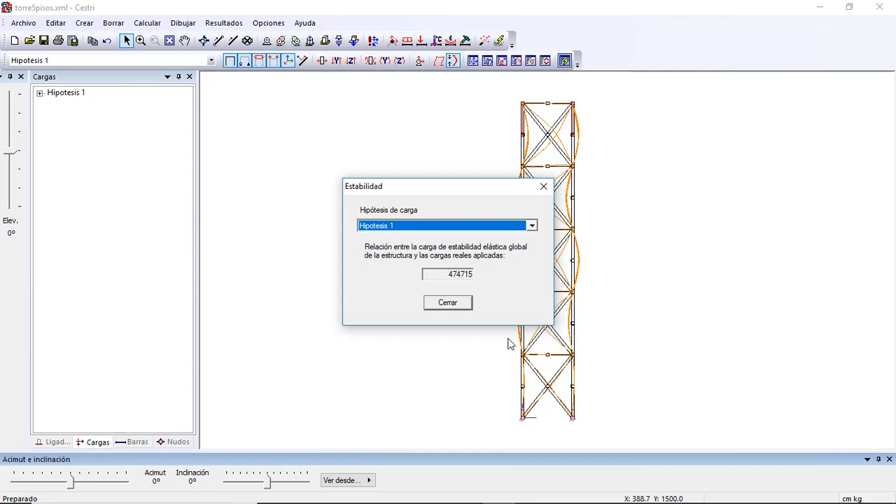
click(449, 306)
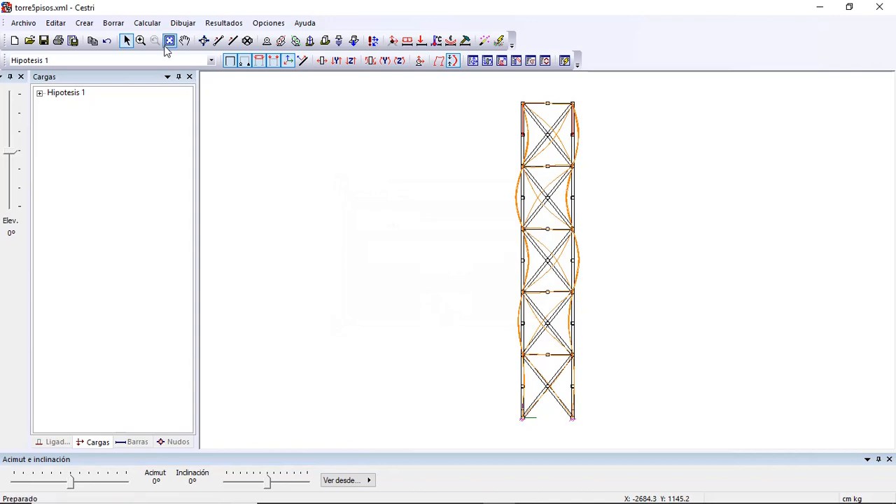
Step: Open the solved ten-storey tower torre10pisos_resuelta.xml from the Docencia > TEyCI > PO4 folder, discarding the changes to torre5pisos.xml
click(16, 40)
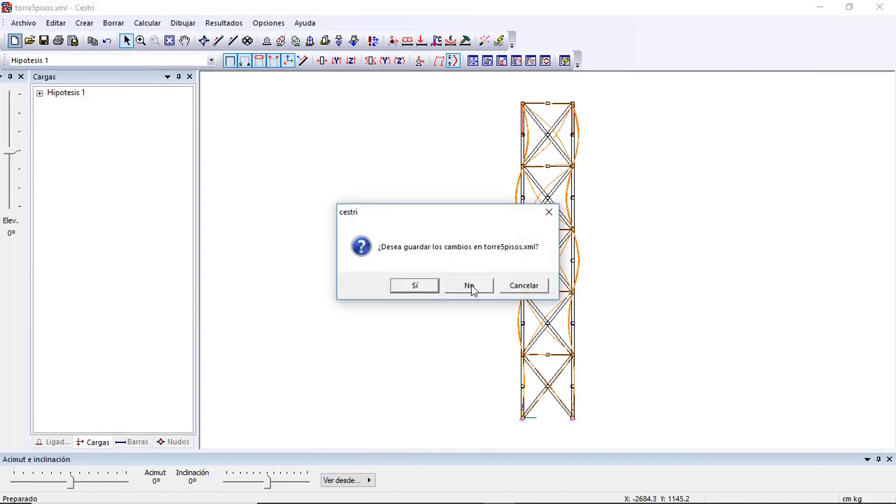
click(520, 286)
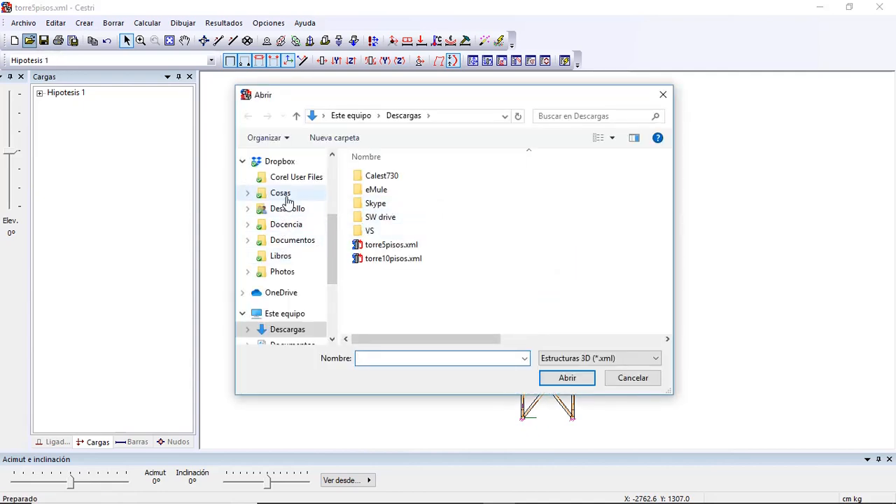
click(283, 225)
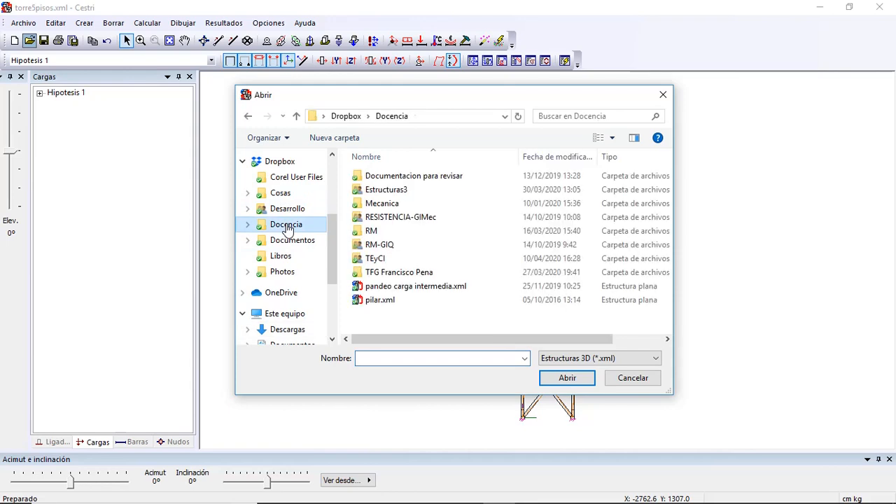
double_click(357, 259)
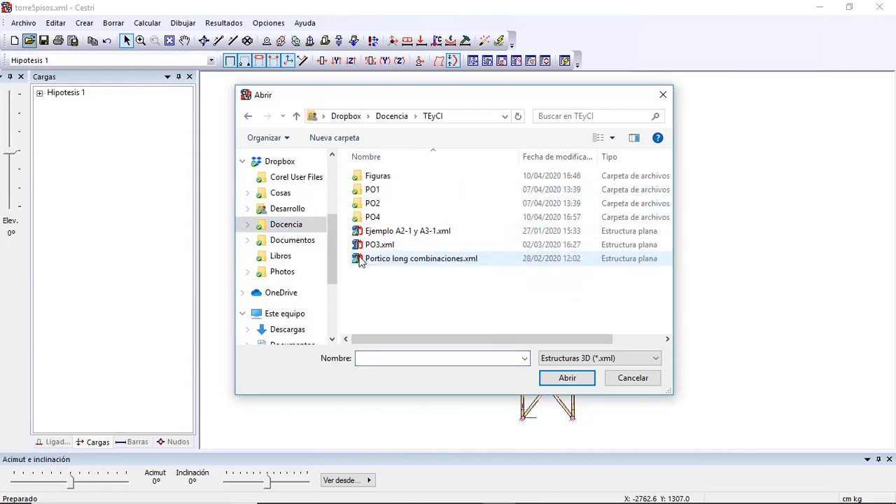
double_click(365, 217)
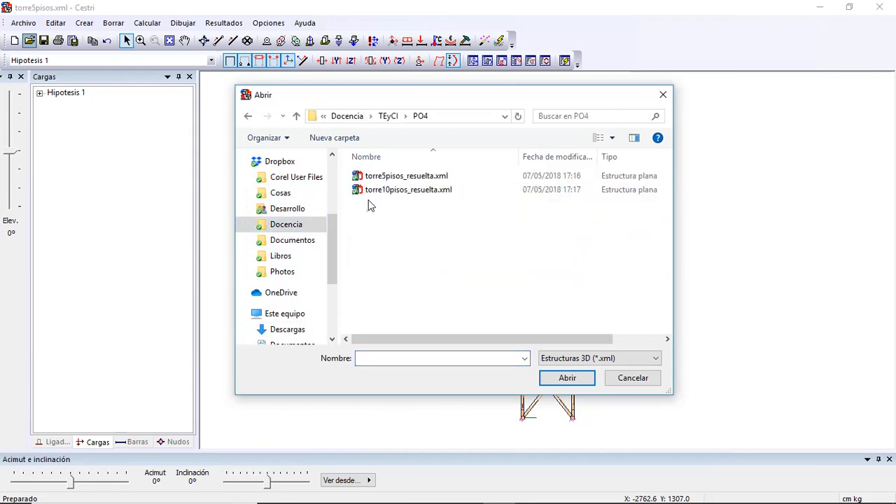
click(372, 190)
click(566, 377)
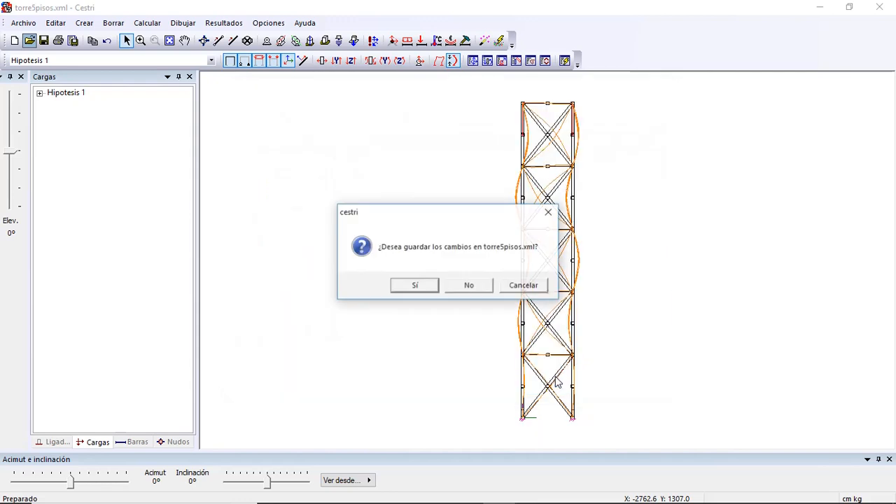
click(474, 288)
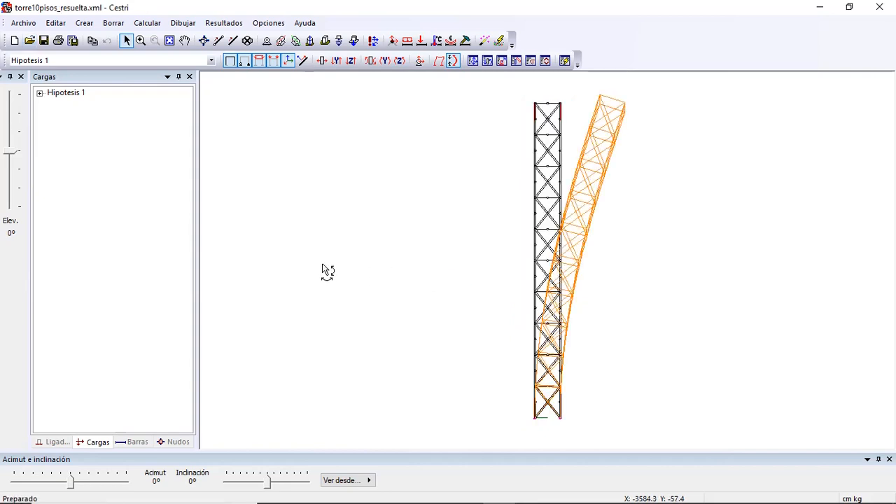
Step: Hide the ten-storey tower's buckled shape and recalculate the structure
click(451, 62)
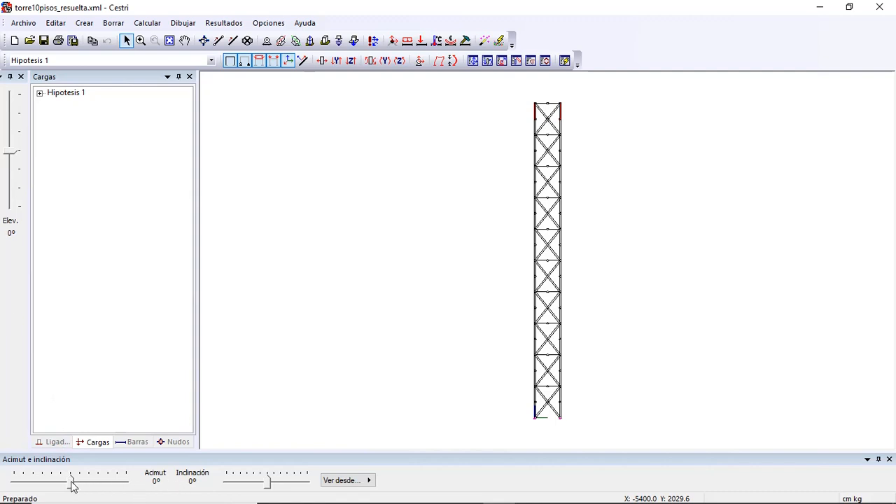
drag(72, 482, 61, 487)
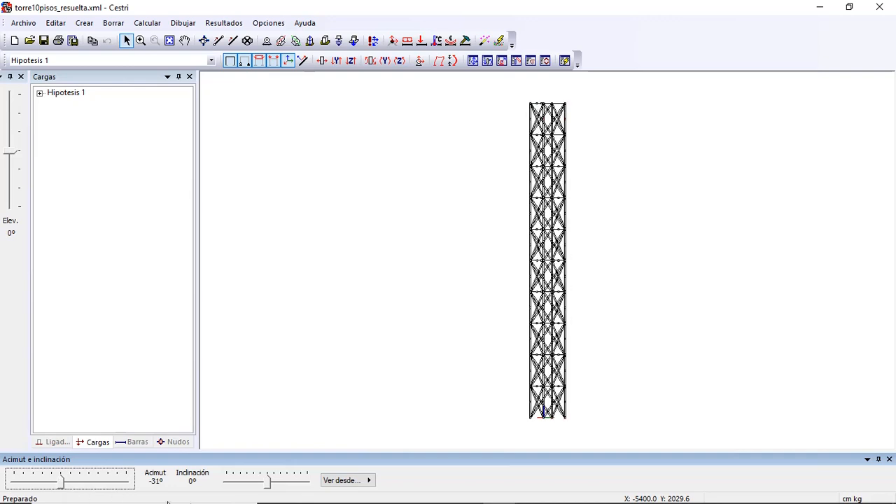
click(14, 162)
drag(14, 161, 11, 168)
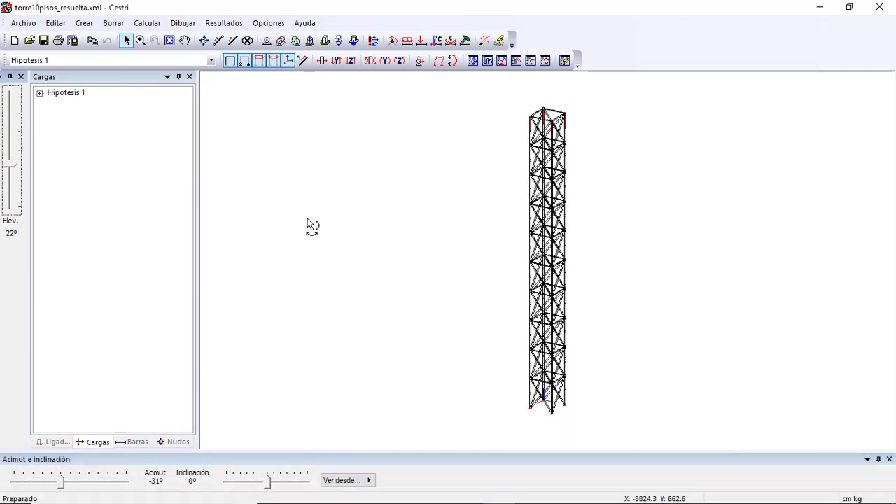
click(500, 42)
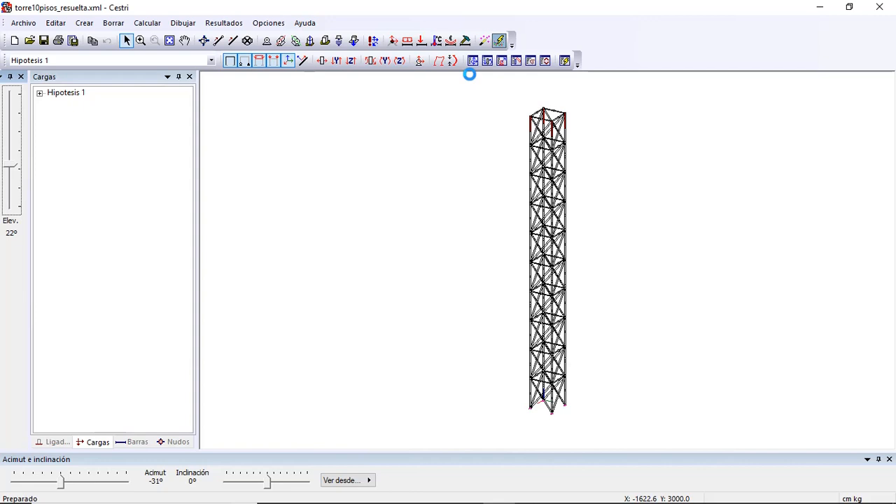
Step: Display the ten-storey tower's global elastic instability collapse mode and check the stability load ratio for Hipotesis 1
click(459, 59)
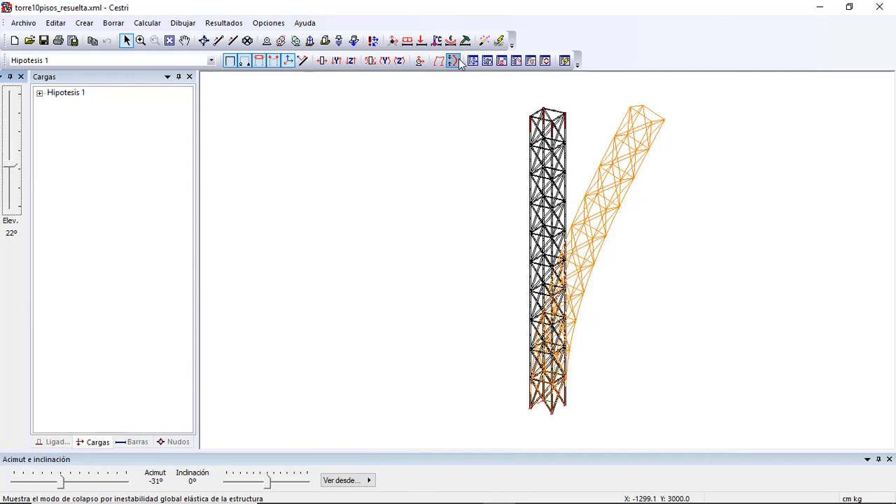
click(564, 61)
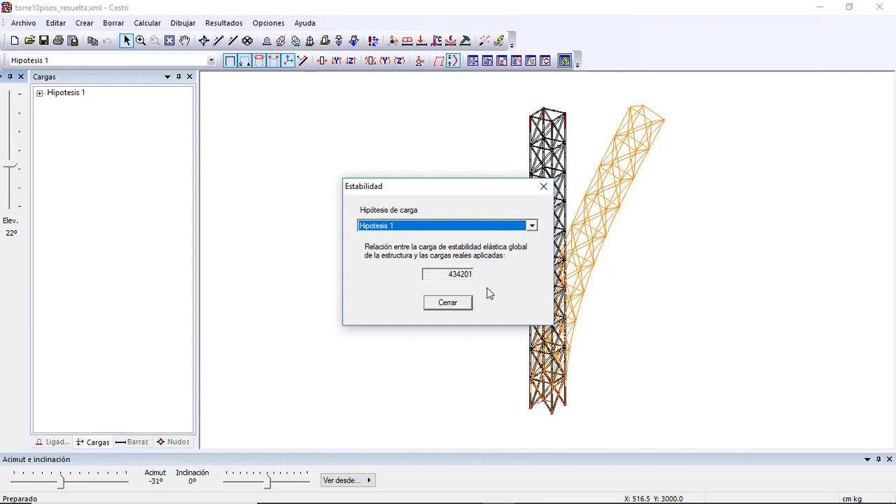
click(450, 305)
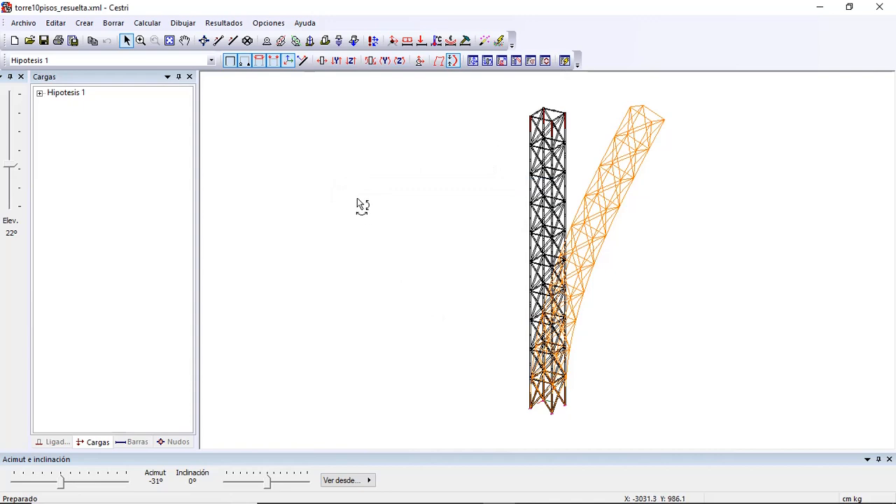